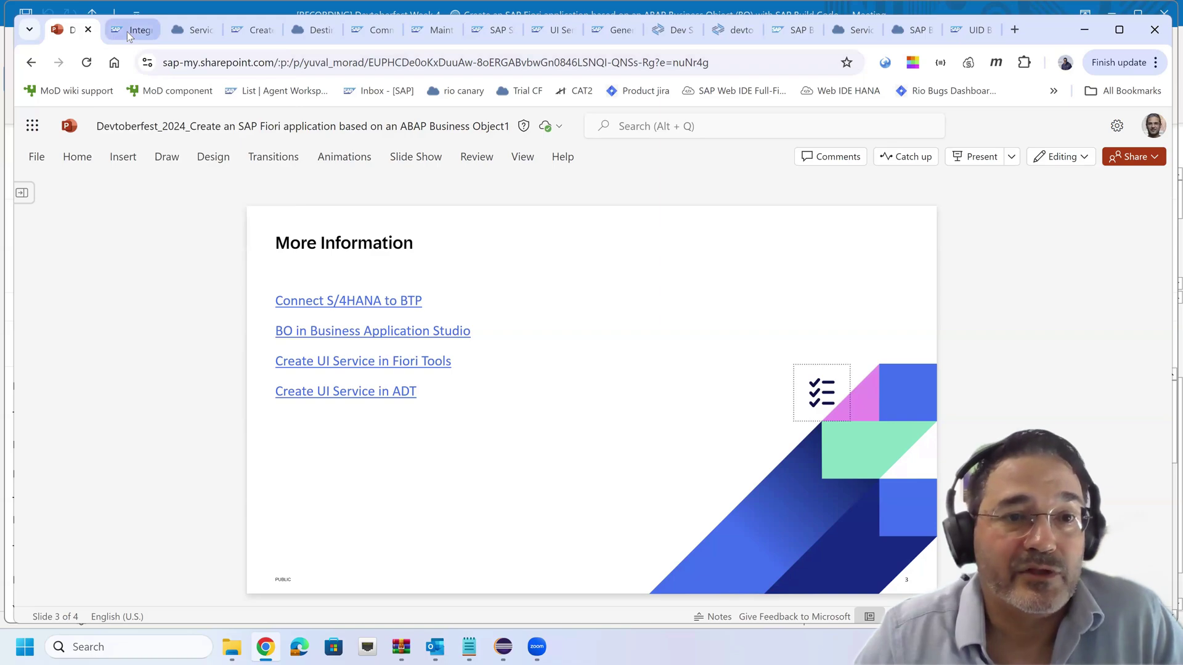
Review the SAP Business Application Studio integration guide and the service marketplace entries for SAP Business Application Studio and SAP Build Code.
click(127, 32)
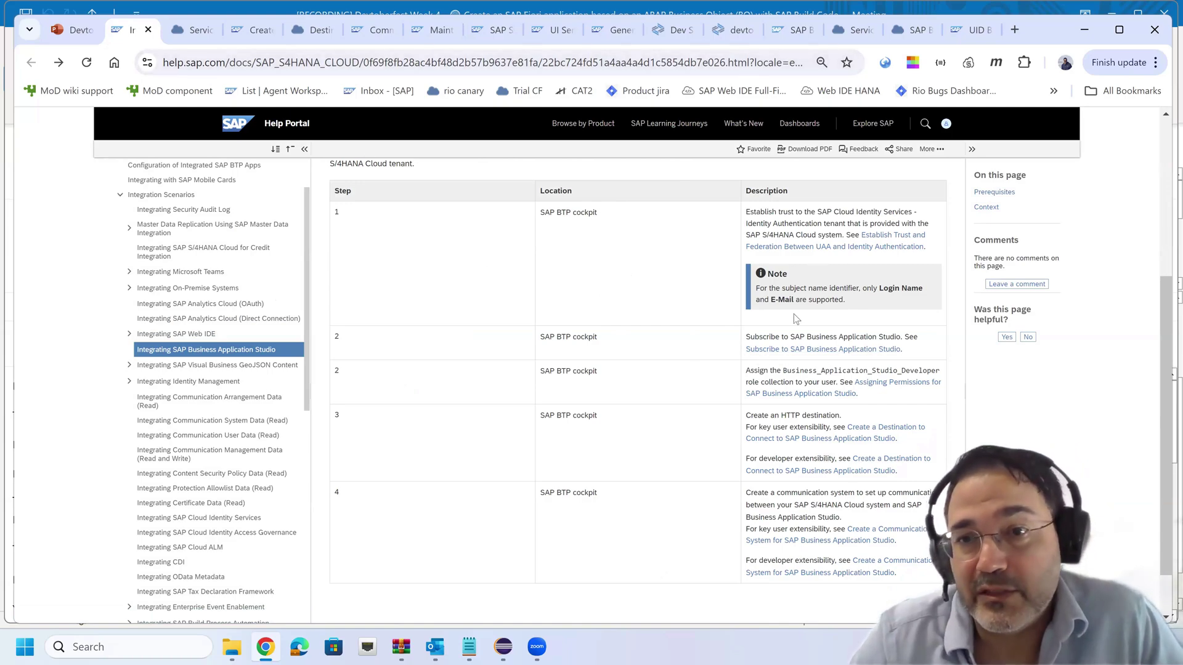
click(185, 32)
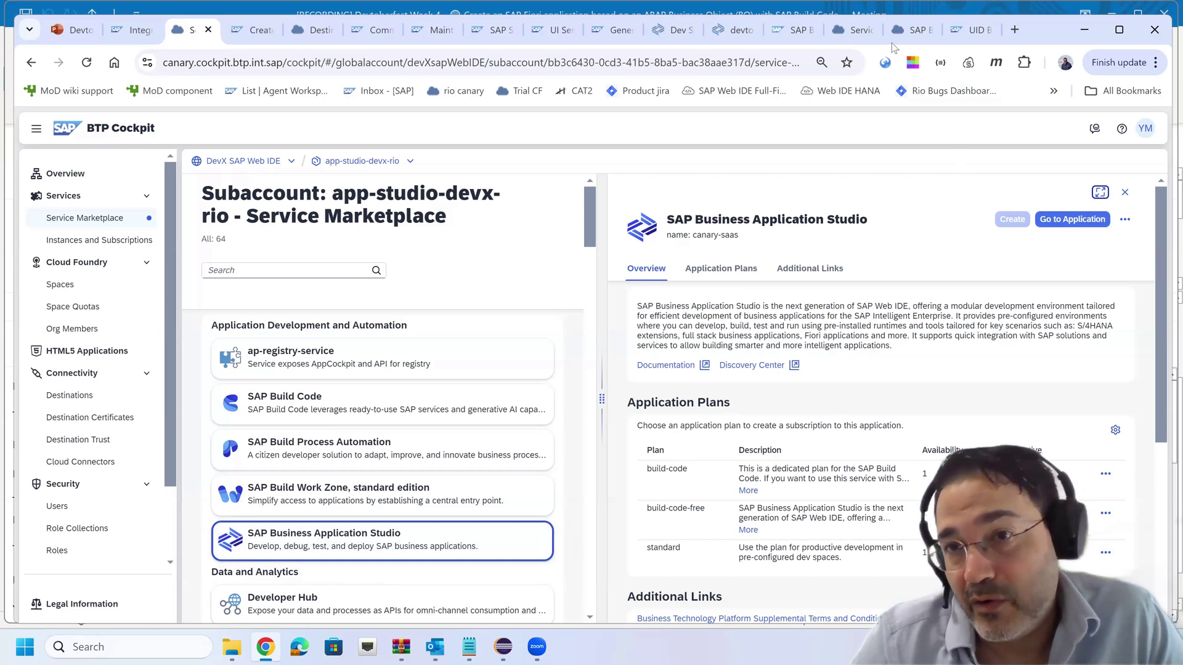
click(846, 35)
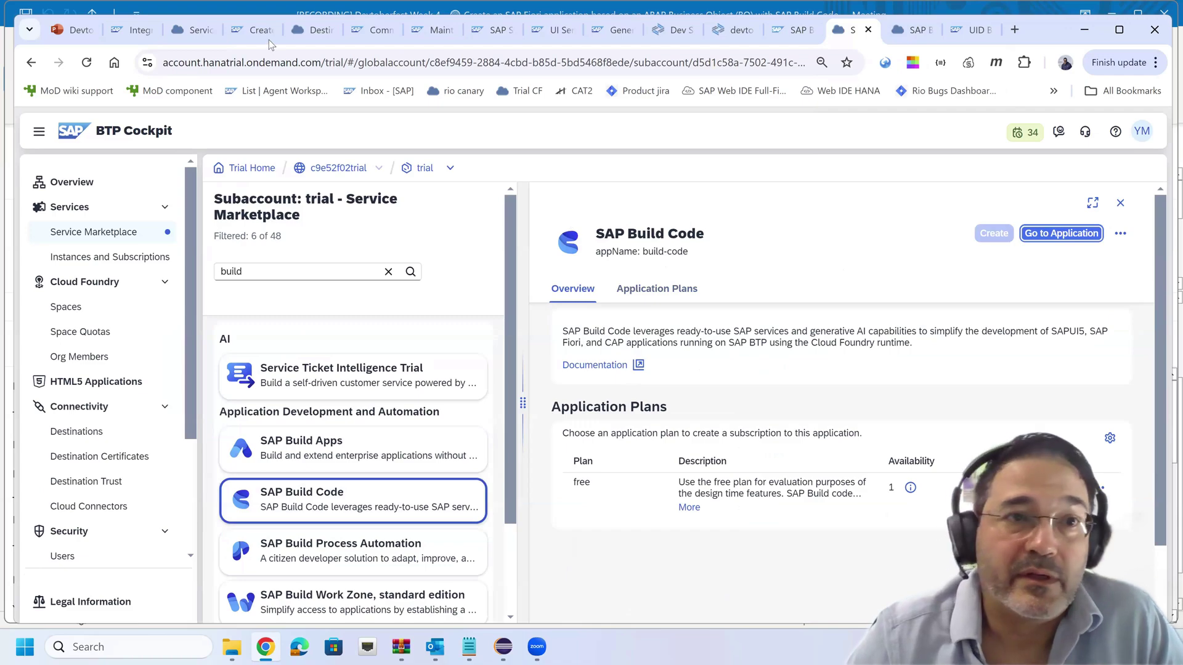
click(182, 34)
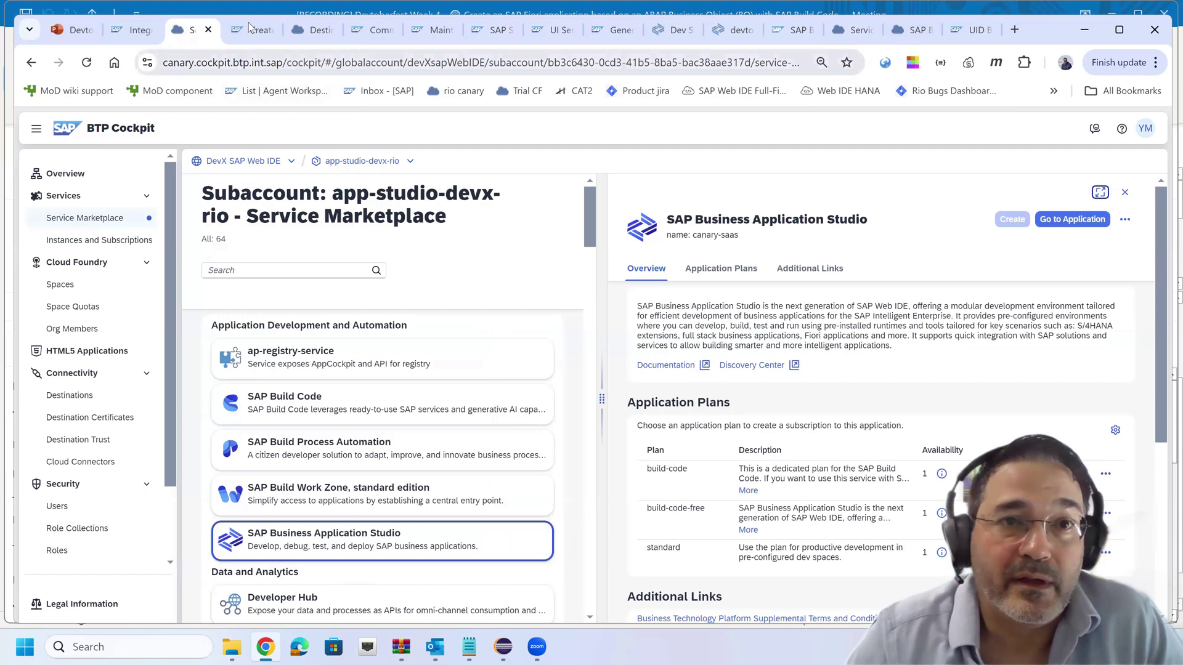
click(121, 32)
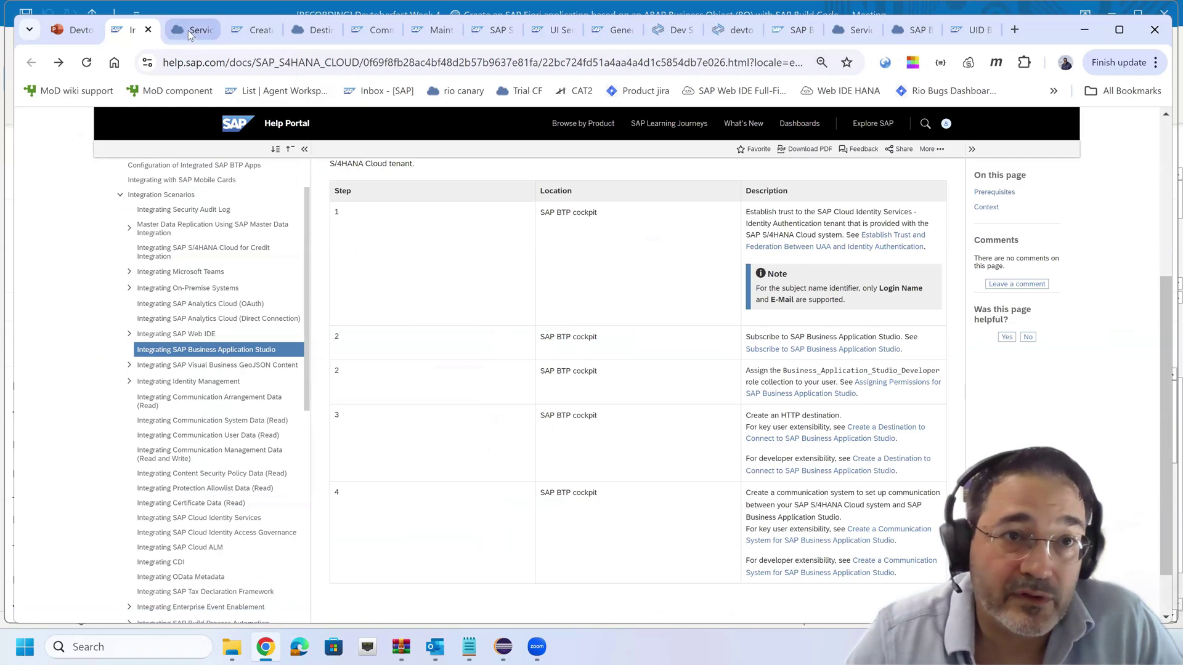
mouse_move(188, 31)
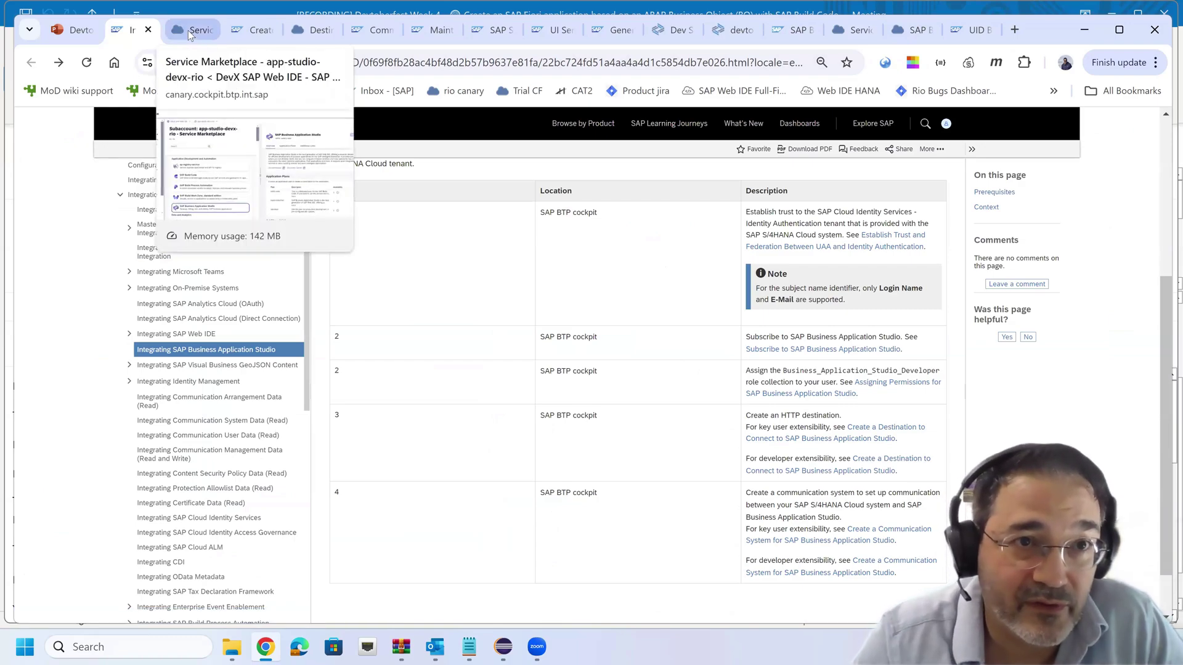
click(187, 31)
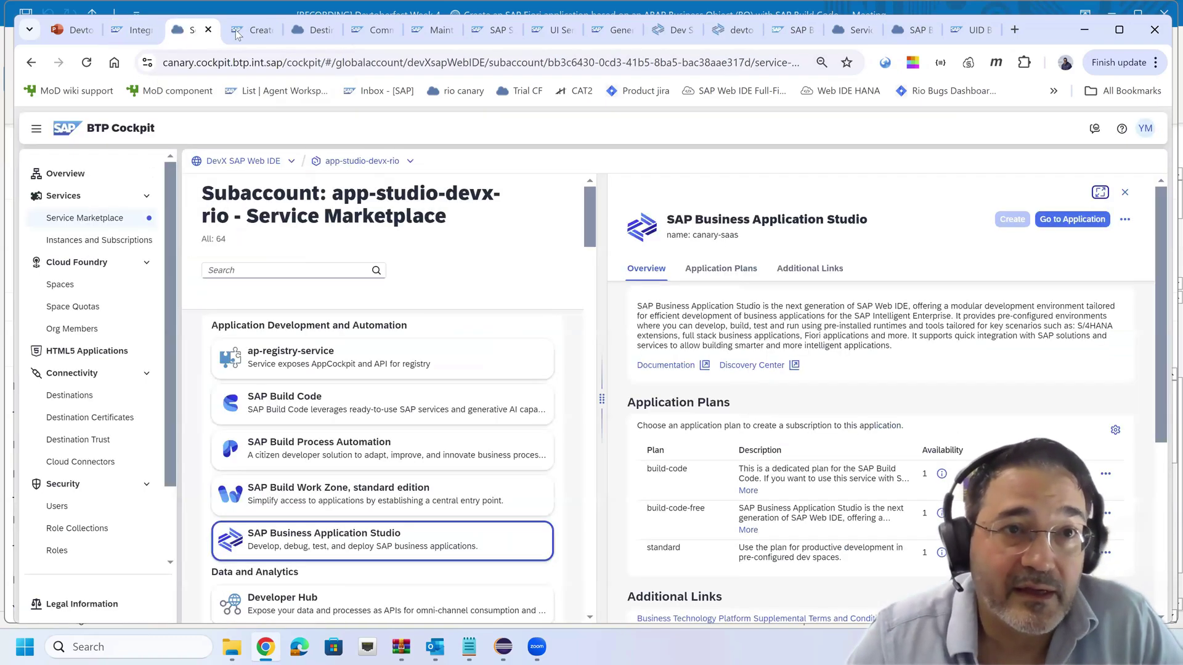
Examine the configuration of the foi_demo_saml destination, including its URL.
click(309, 30)
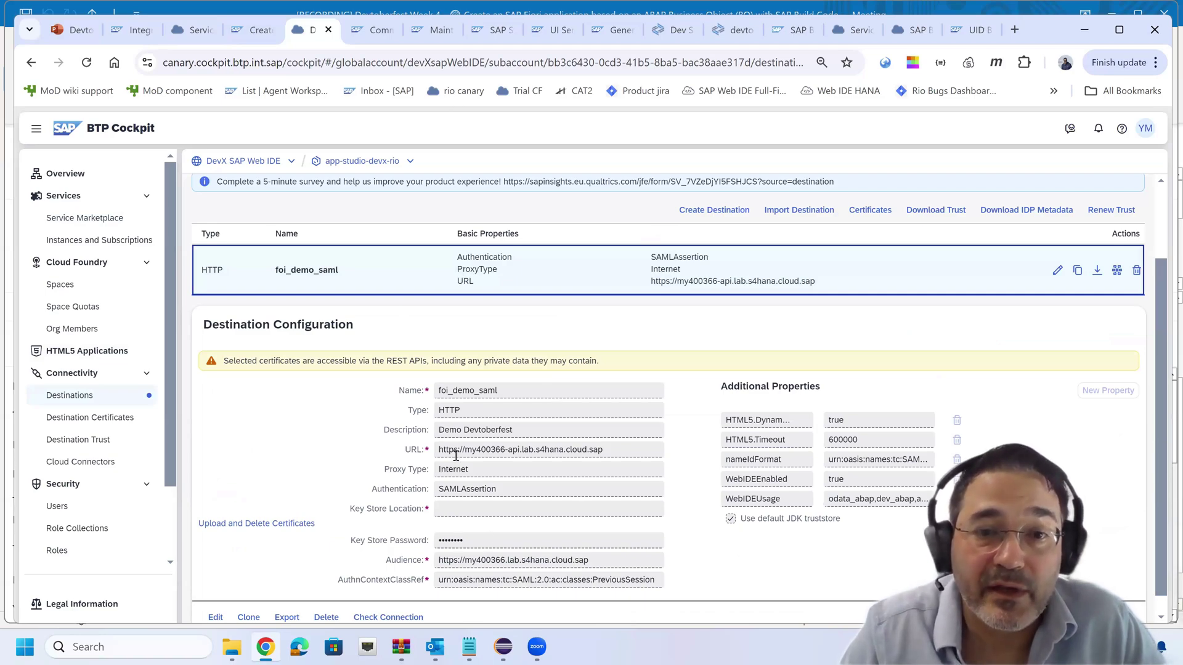
drag(603, 449, 431, 456)
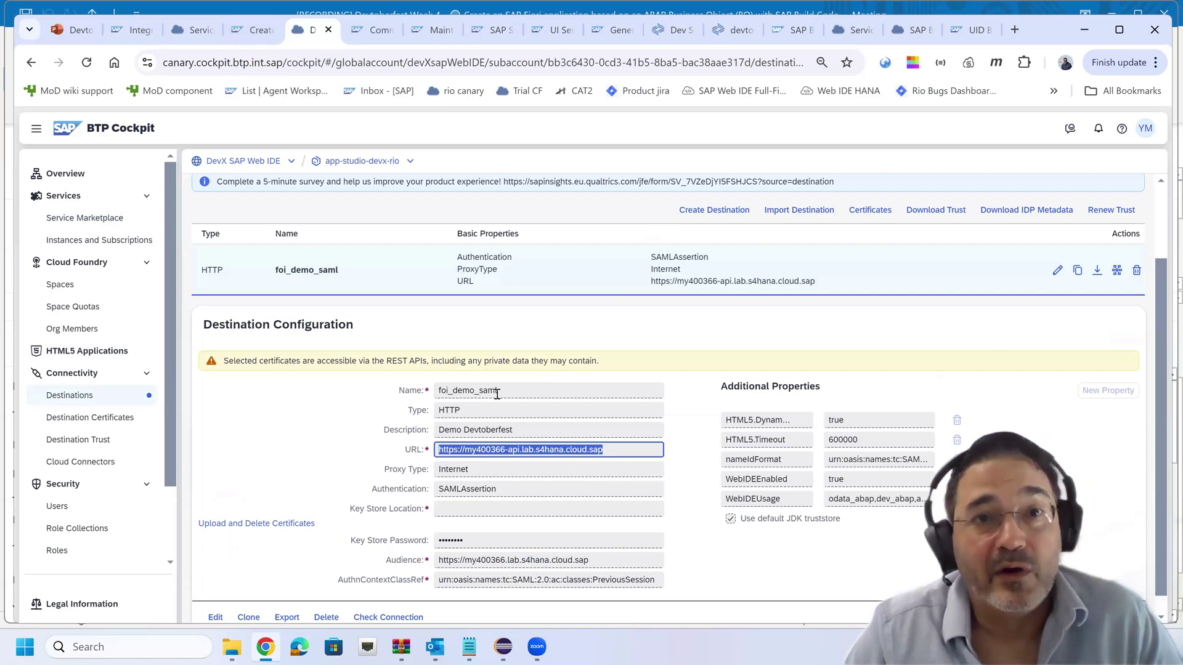
Compare the integration guide with the FOI_S4H_CLOUD_080 communication system and examine its SAML bearer assertion provider and signing certificate issuer.
click(369, 32)
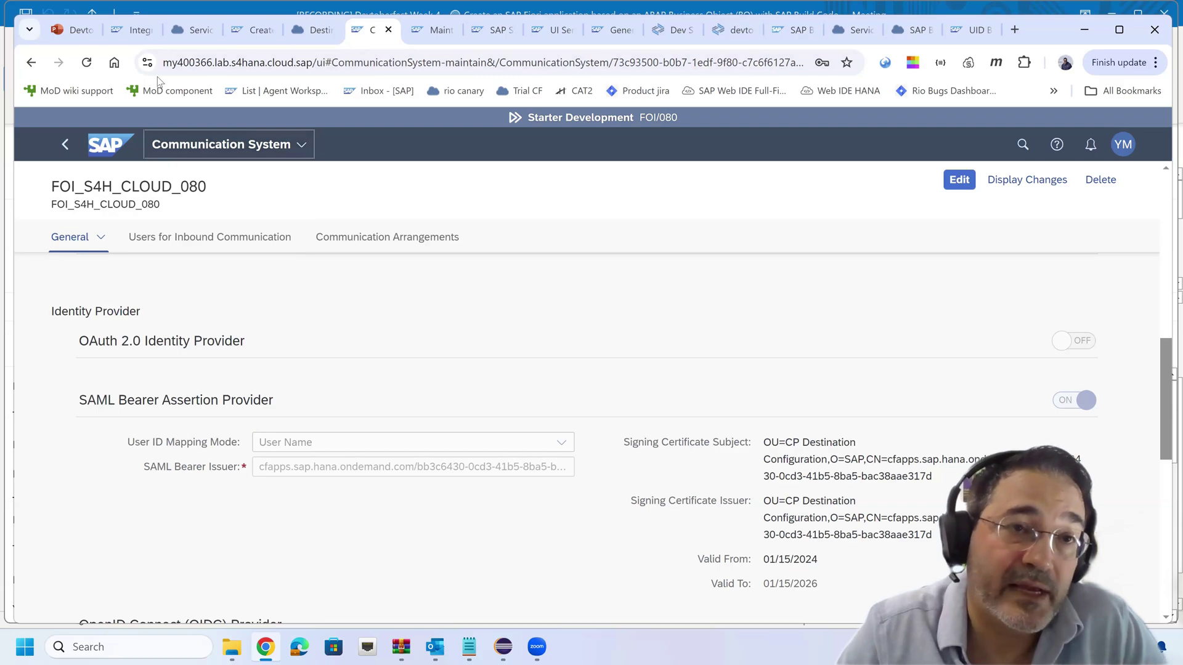
click(128, 32)
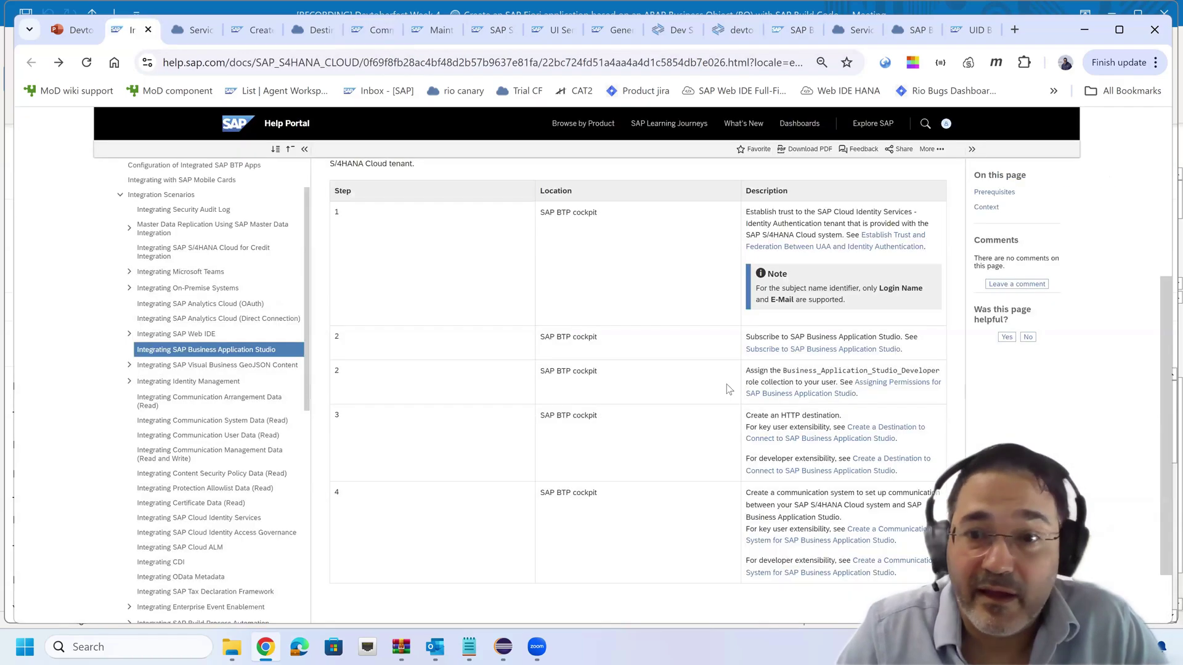
click(364, 31)
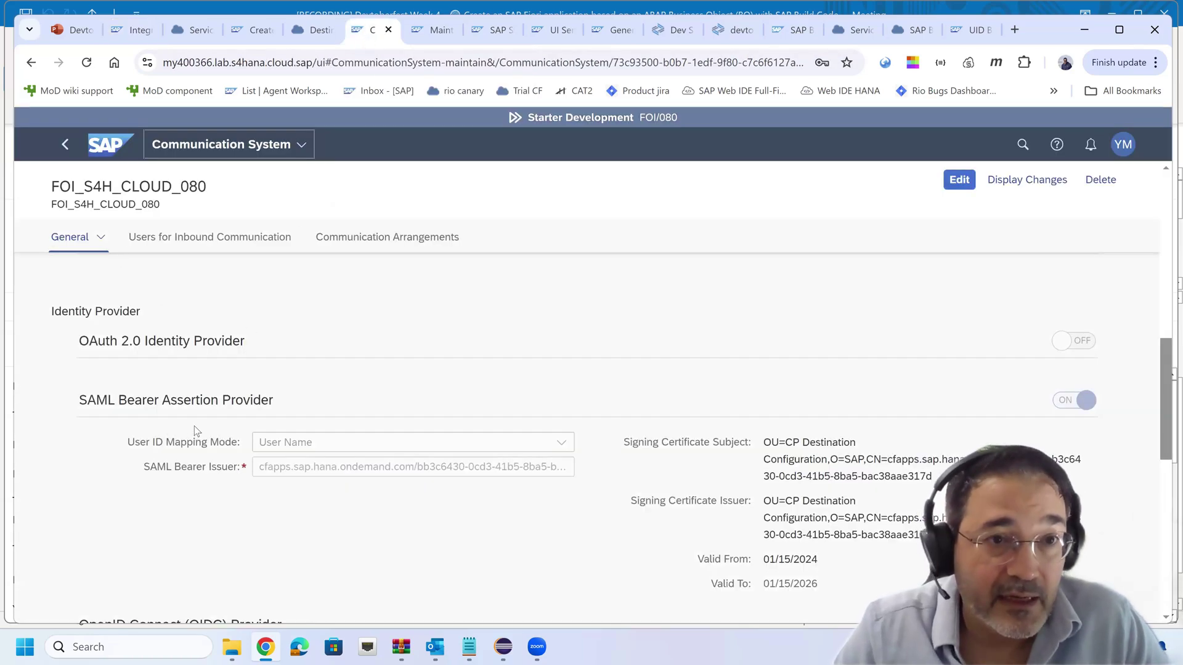
click(304, 153)
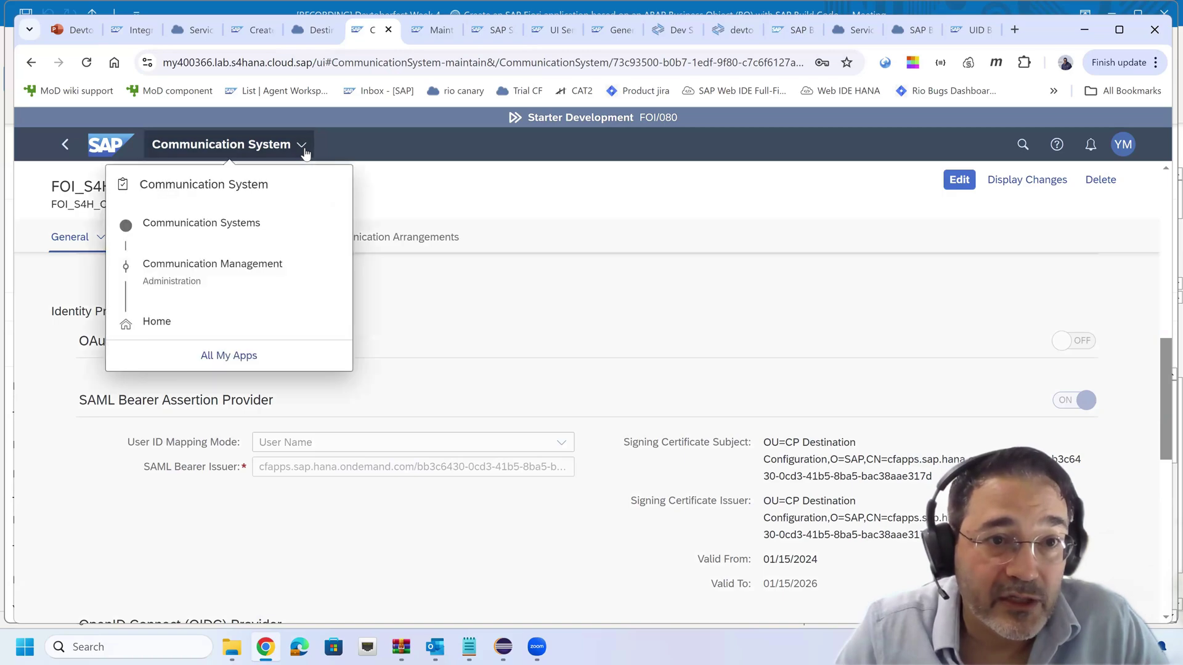
click(523, 376)
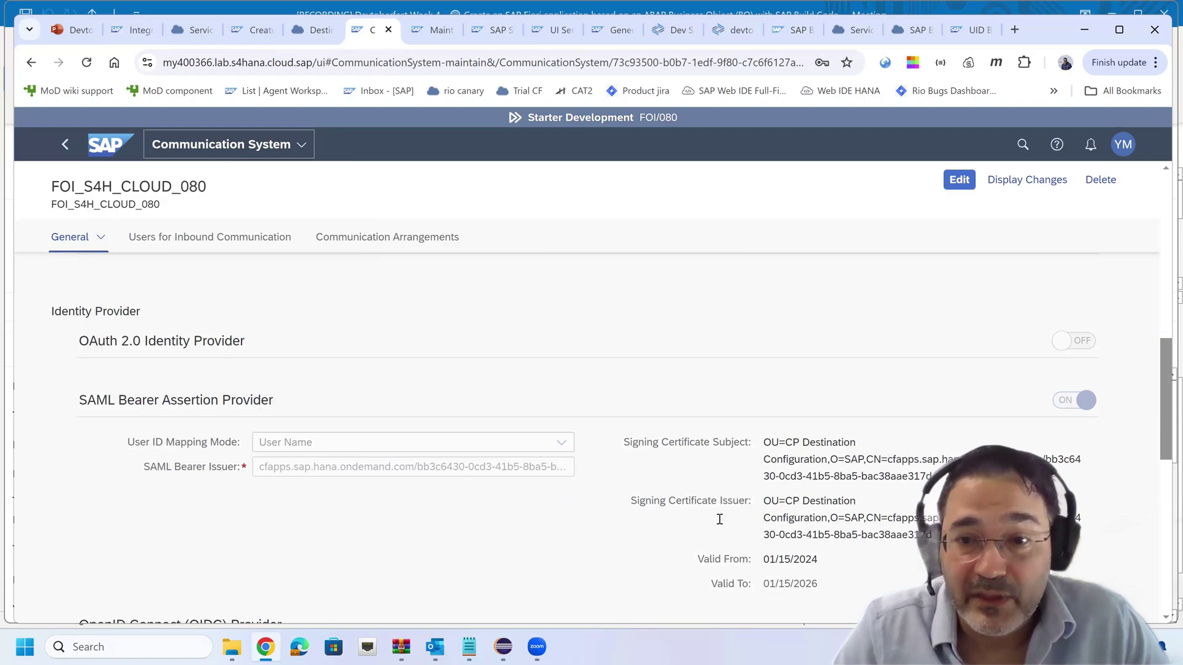
drag(918, 535, 677, 502)
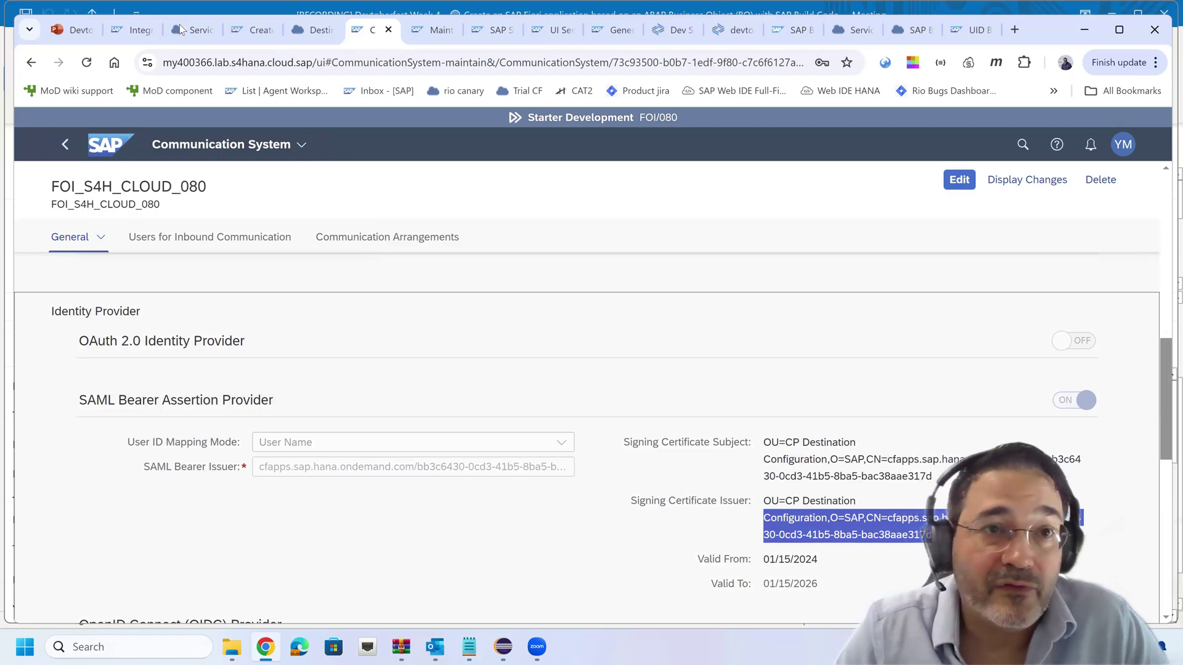
Check the subaccount ID in the app-studio-devx-rio overview and open the subaccount's destinations.
click(193, 35)
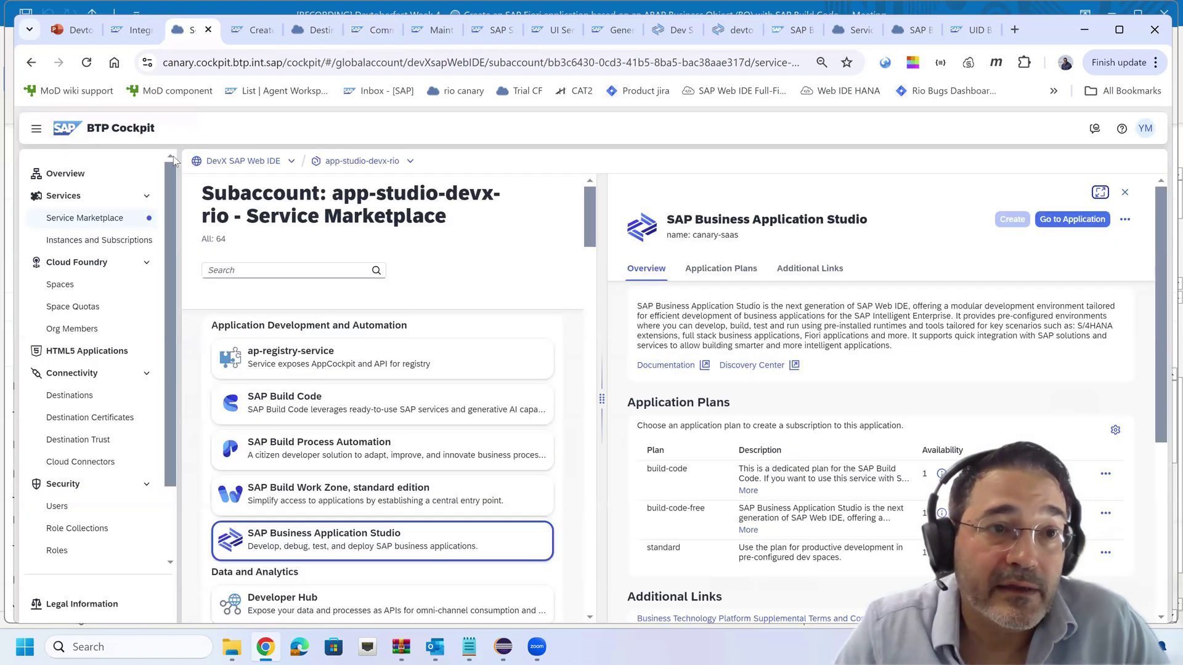
click(67, 175)
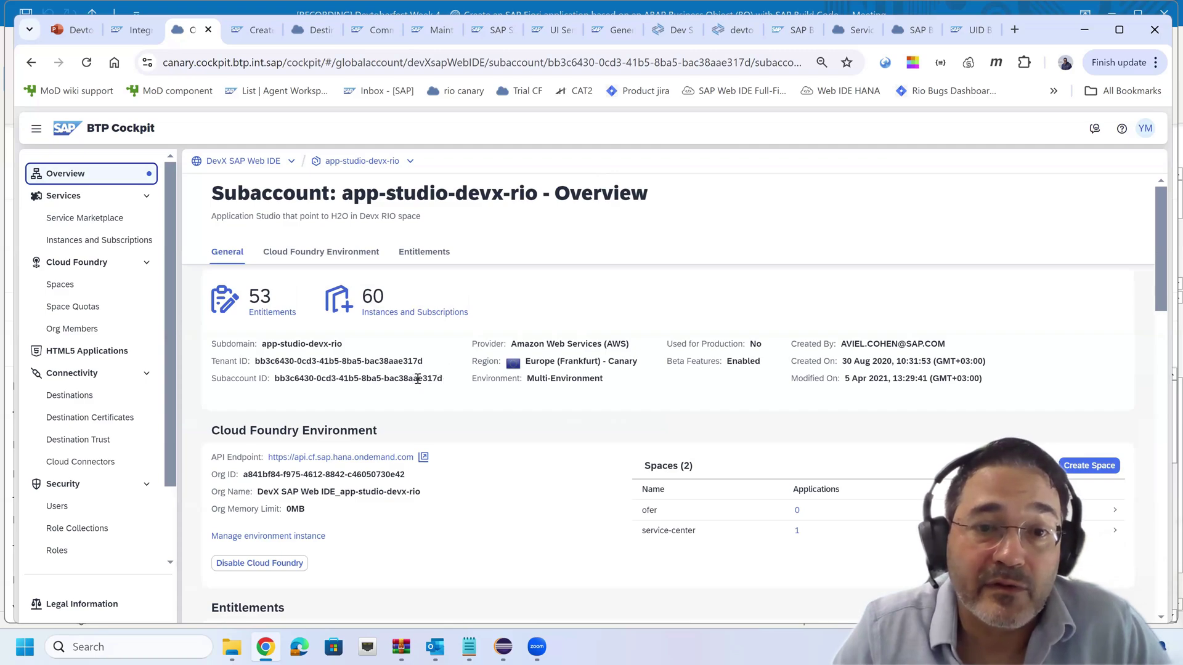
click(77, 397)
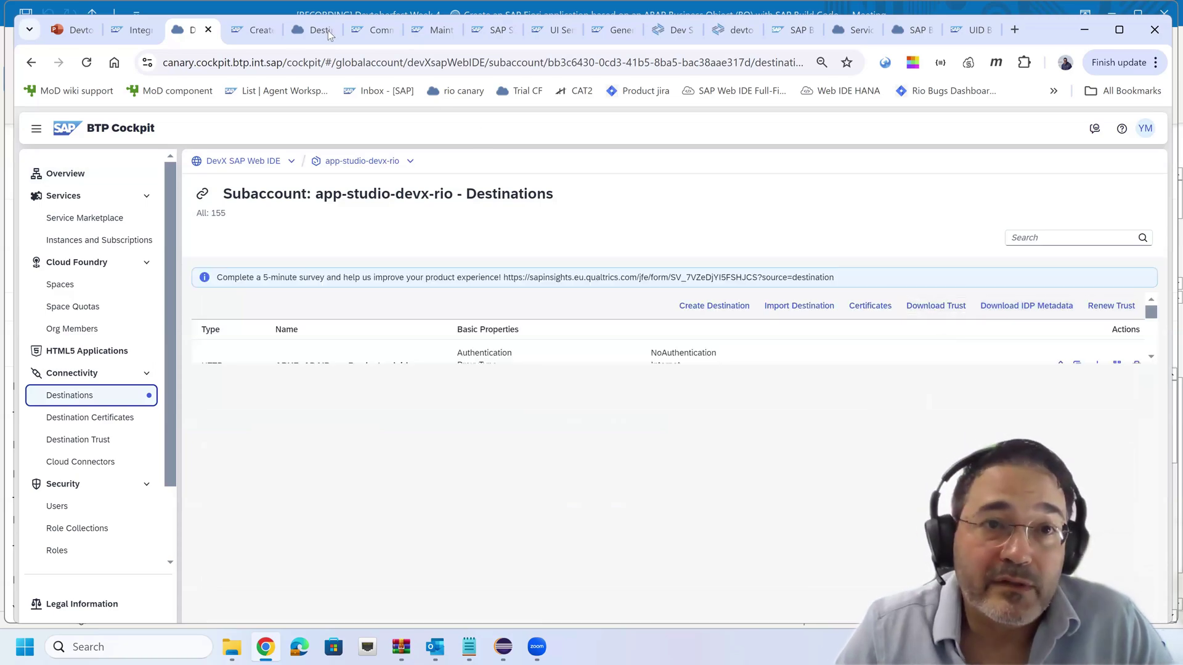
Revisit the FOI_S4H_CLOUD_080 communication system and review the business roles assigned to the business user.
click(365, 29)
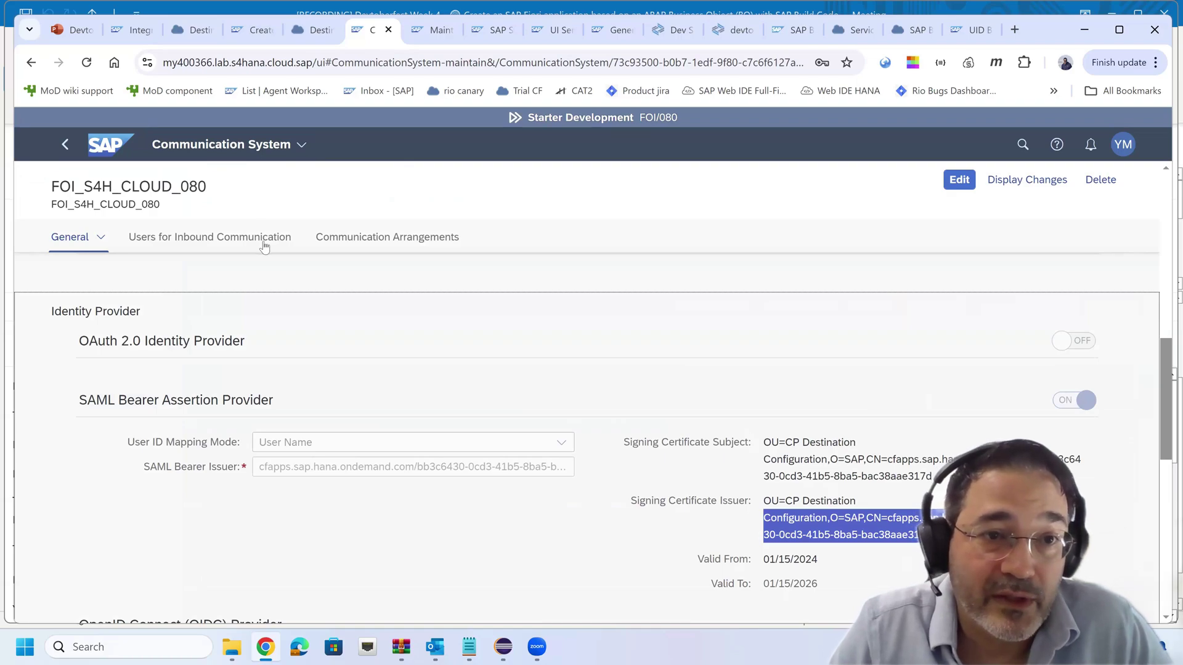
click(417, 32)
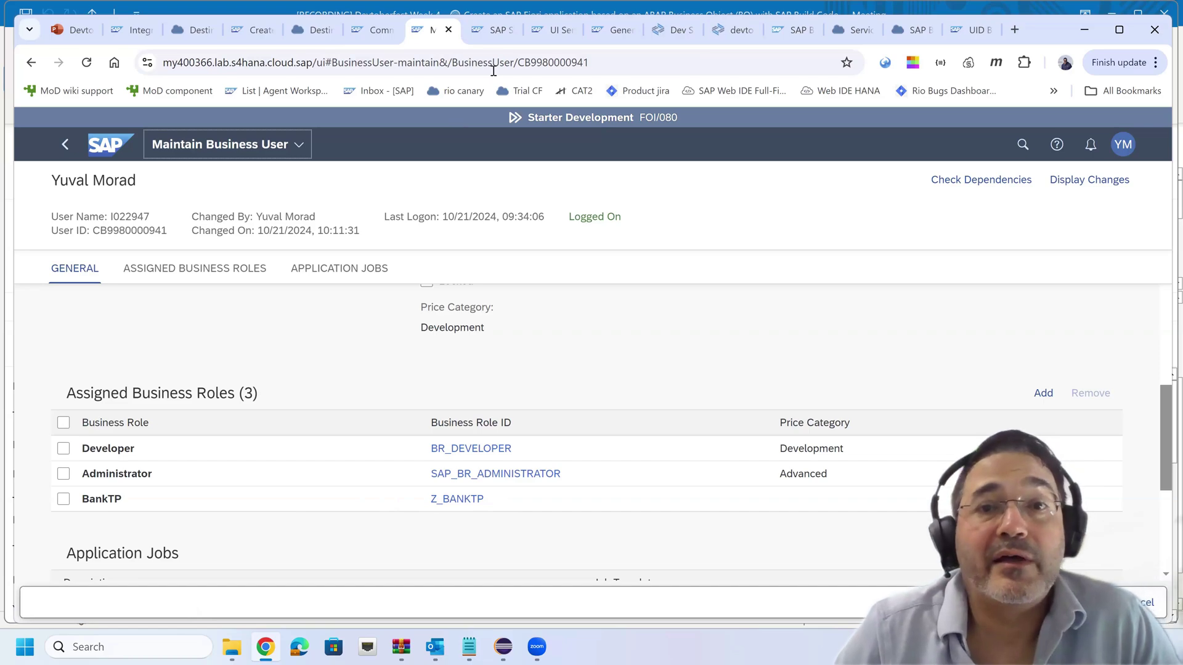
Review the documentation on exploring SAP system business objects, UI Service Generation, and custom UI services based on a Business Object Interface.
click(479, 32)
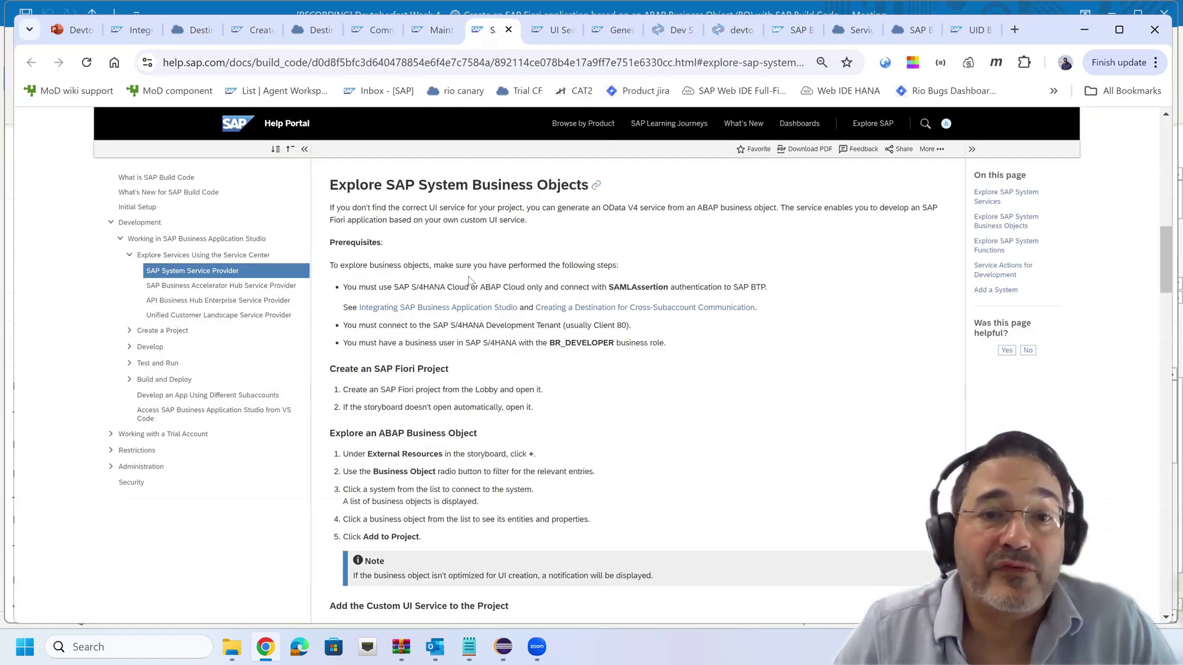
click(543, 31)
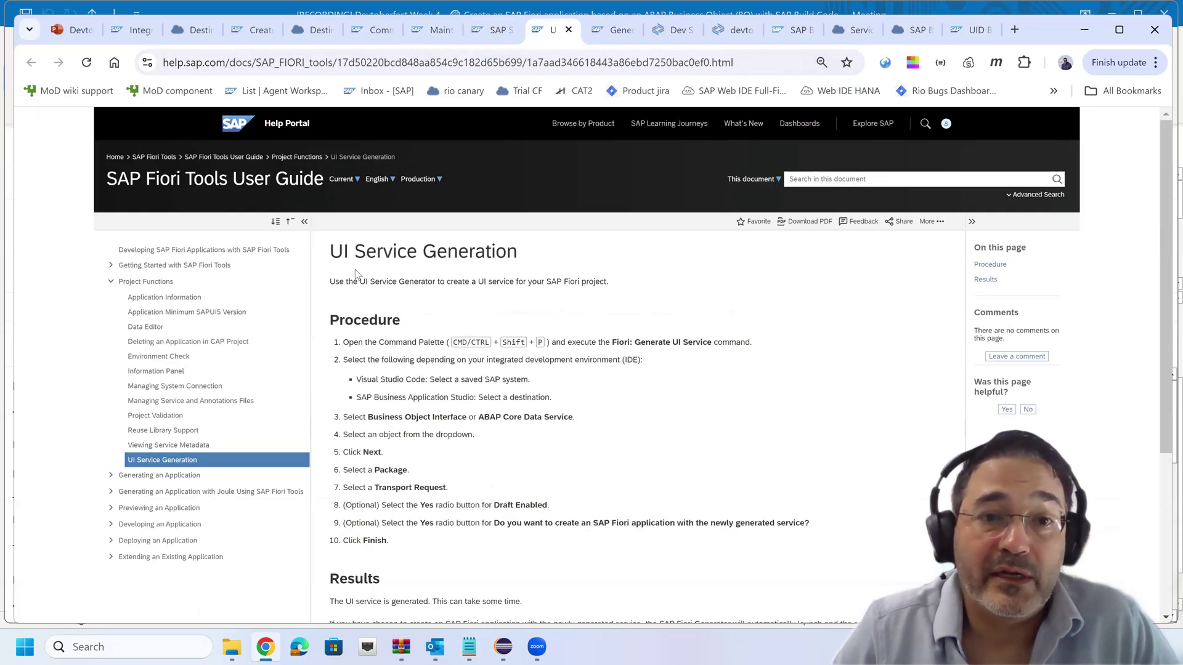
click(609, 30)
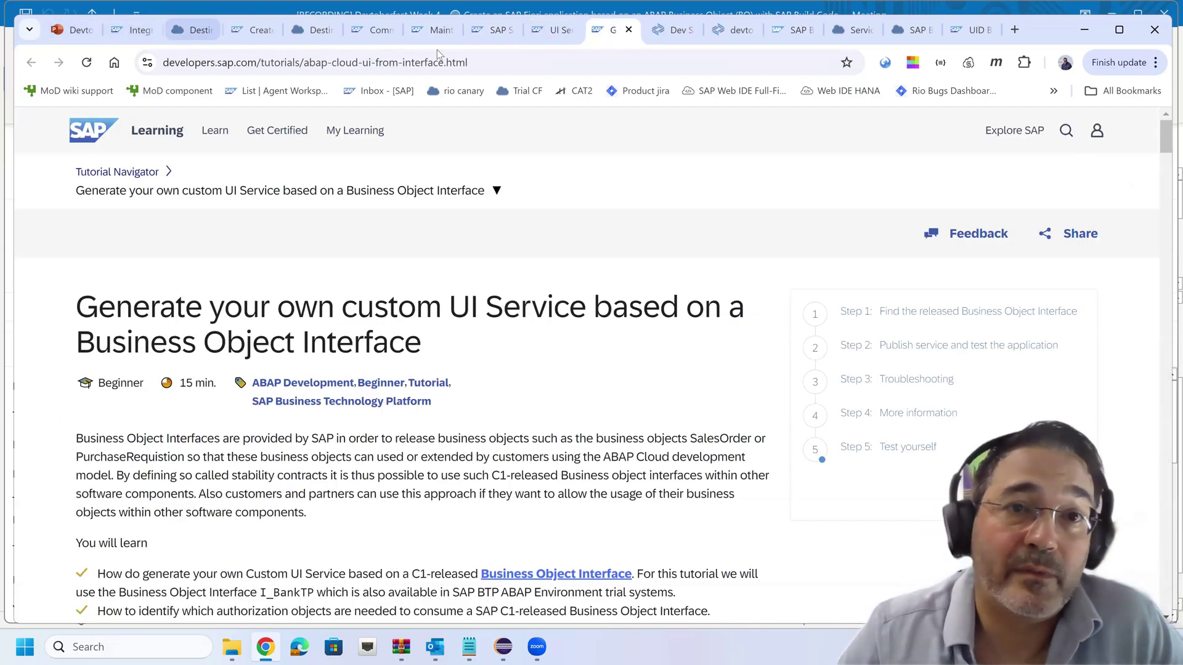
Check the devtoberfest dev space and reload the SAP Business Application Studio dev space manager page.
click(722, 34)
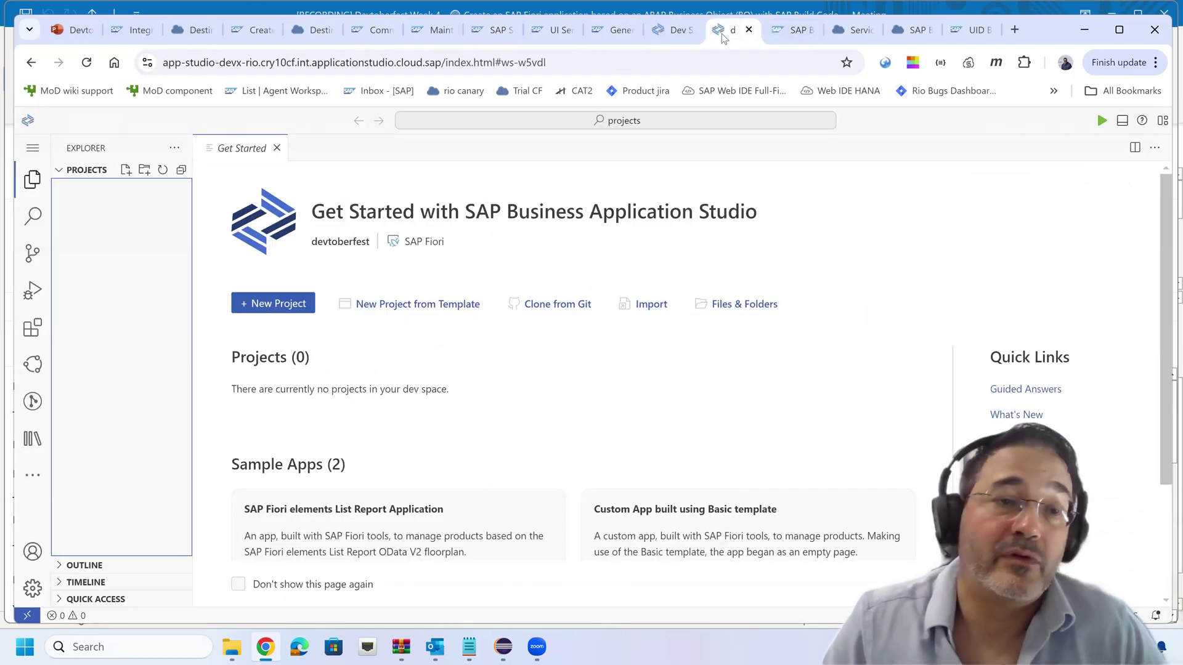
click(671, 32)
click(514, 57)
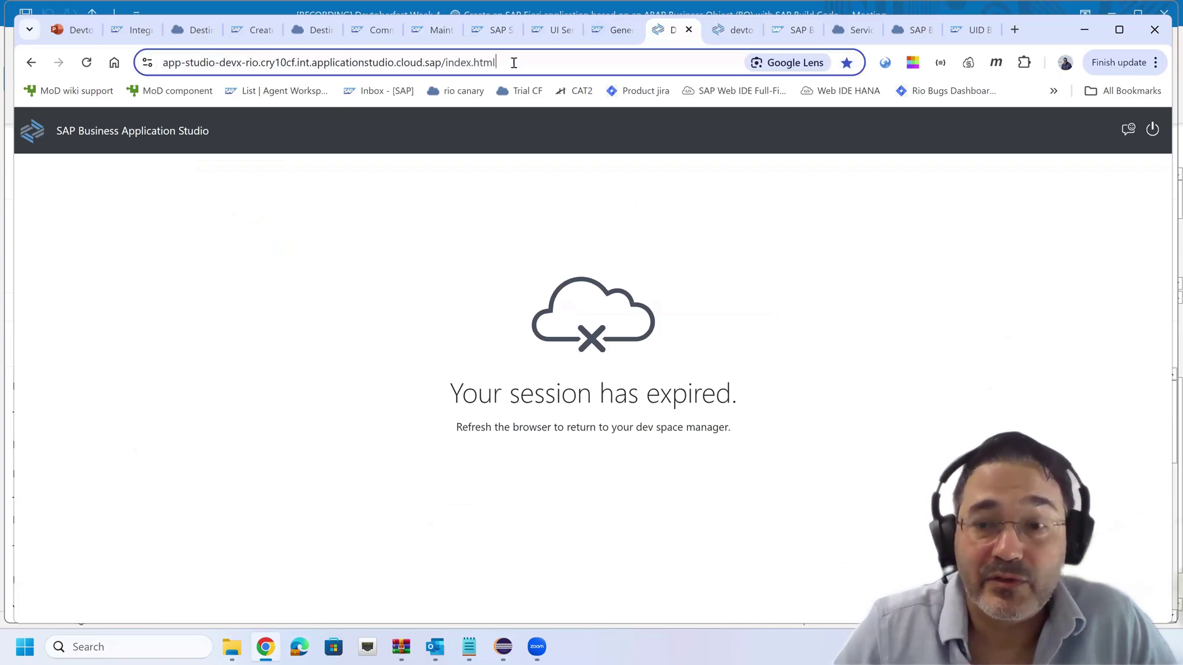
key(Return)
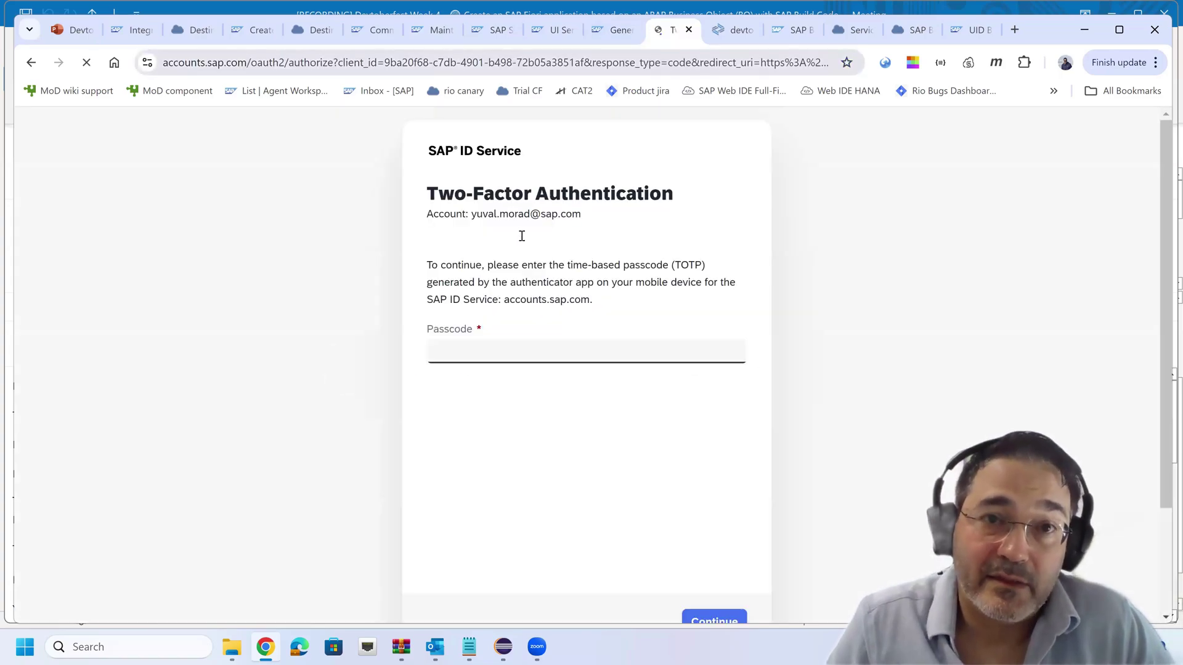
Try to reach the dev space manager by removing #ws-w5vdl from the devtoberfest dev space address.
click(724, 37)
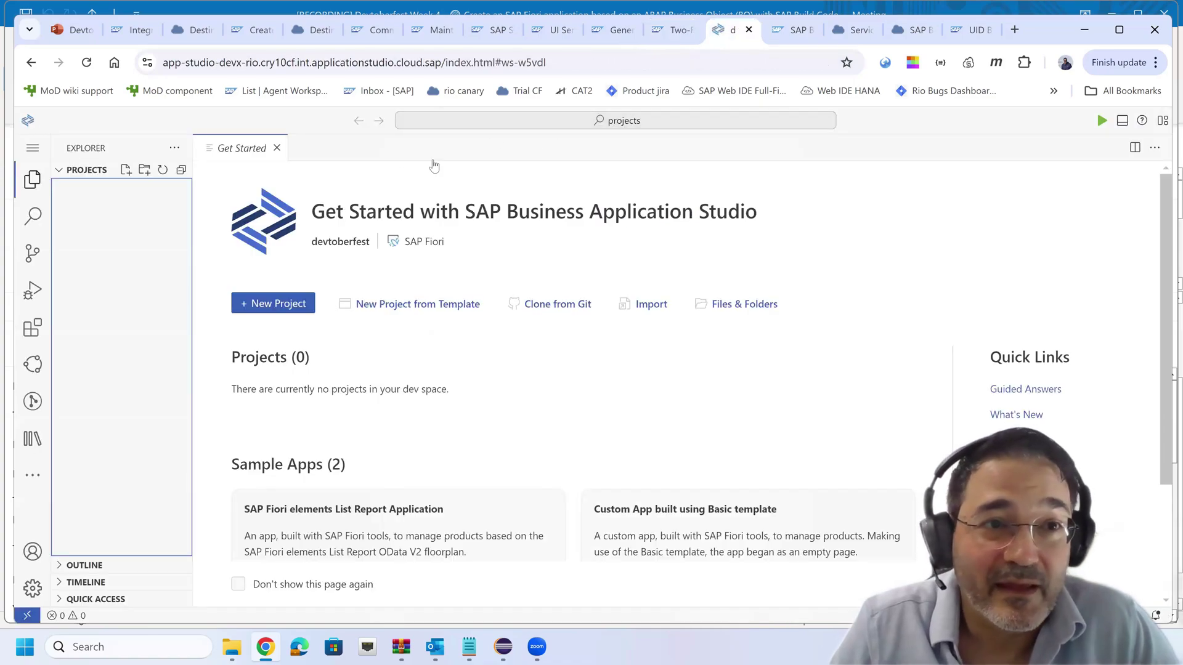
click(555, 62)
click(607, 57)
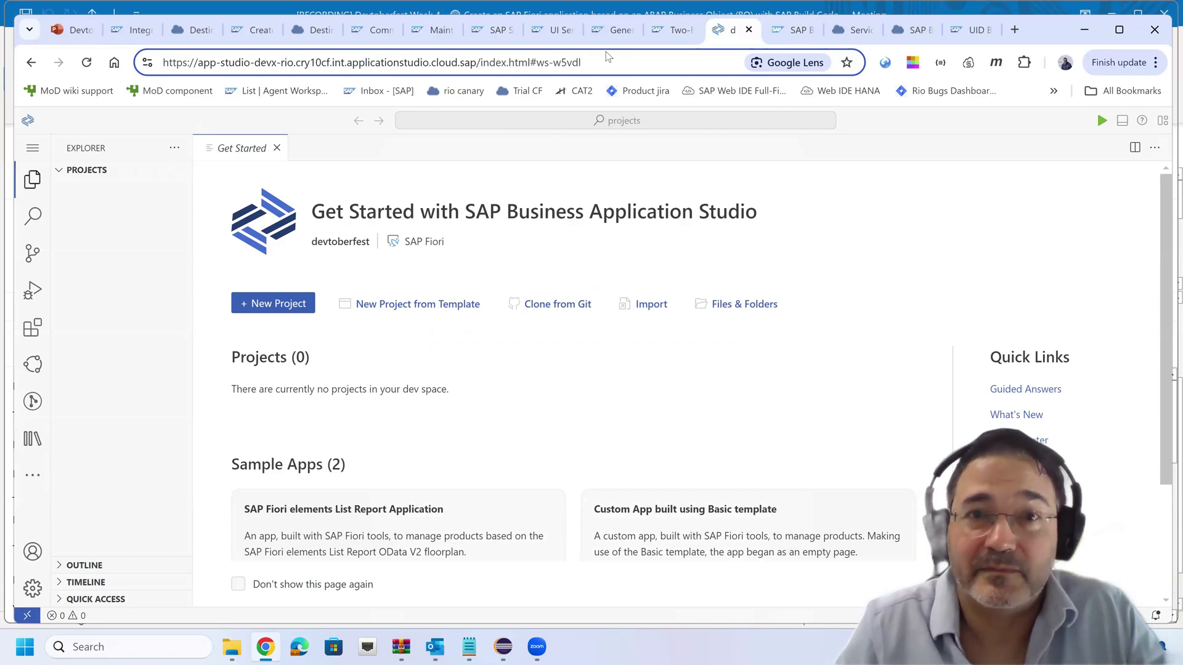
key(BackSpace)
key(BackSpace)
key(BackSpace)
key(BackSpace)
key(BackSpace)
key(BackSpace)
key(BackSpace)
key(BackSpace)
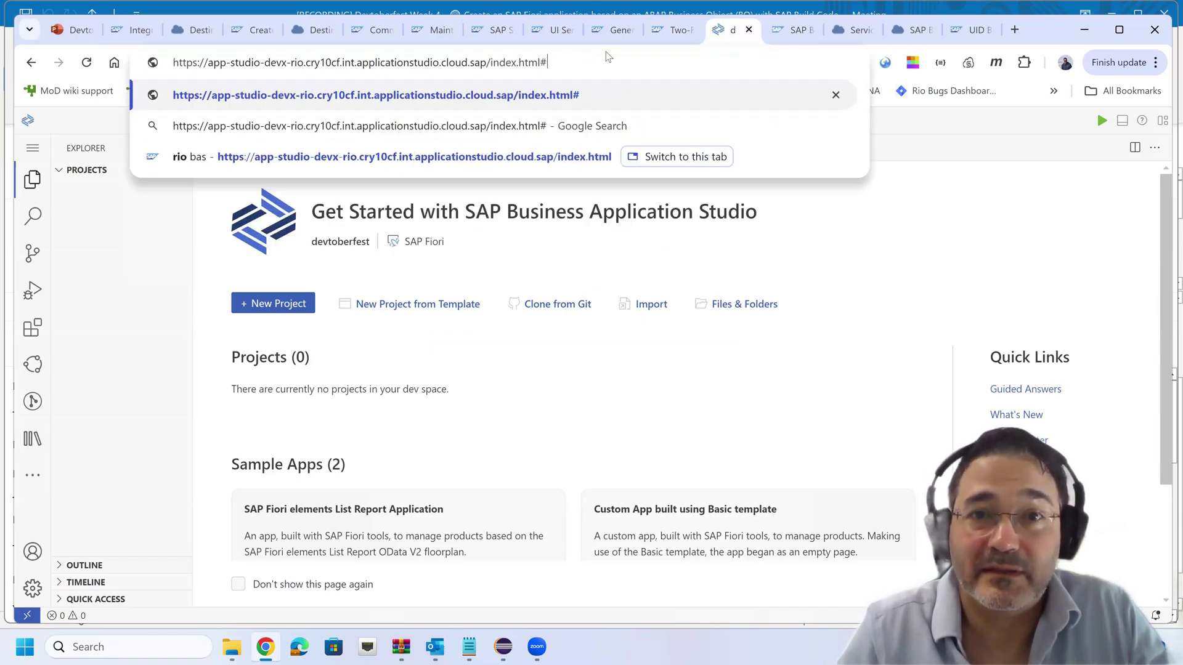
key(BackSpace)
key(Return)
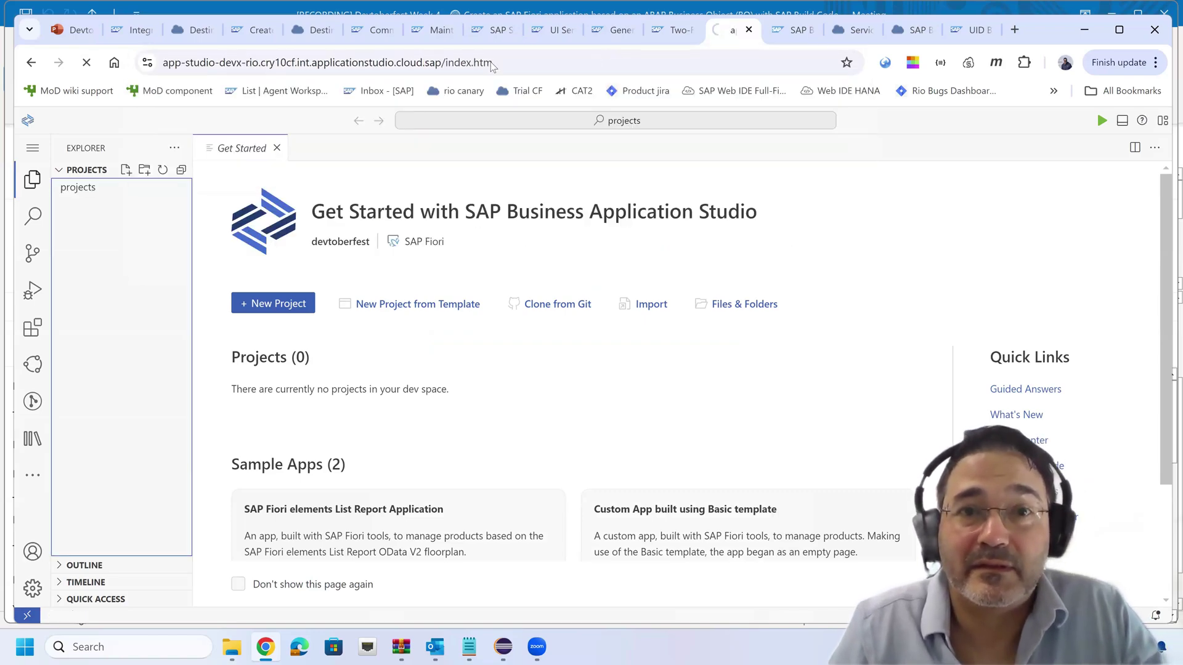
click(493, 64)
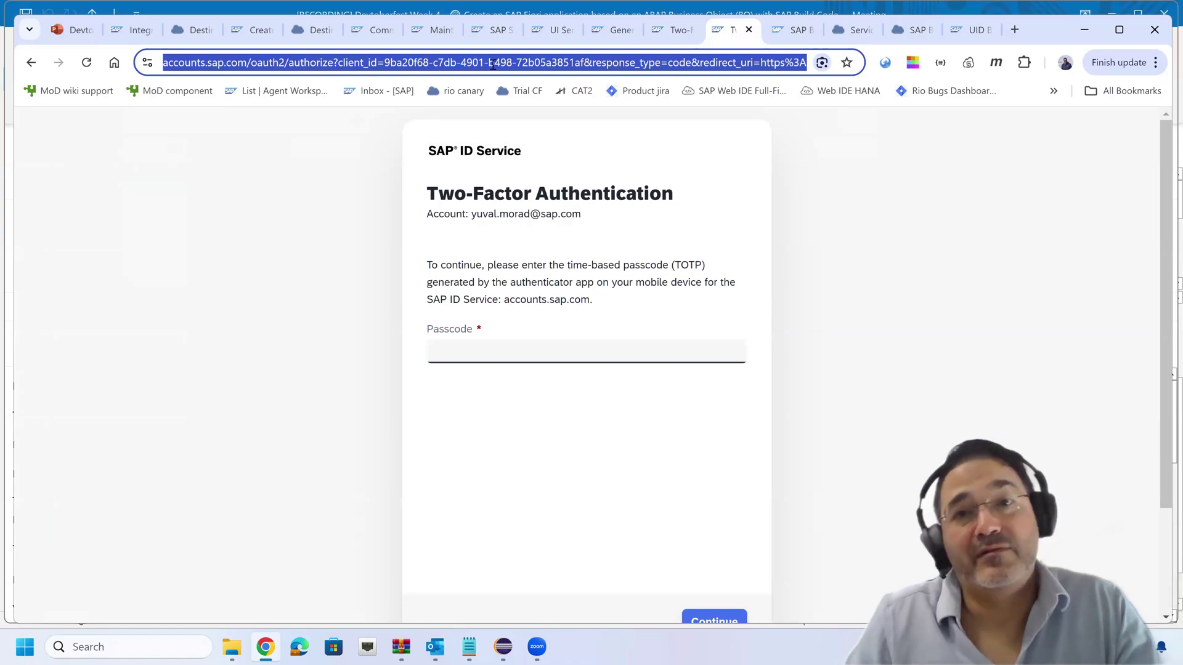
View the dev space manager and open the creation form for a new dev space.
click(678, 30)
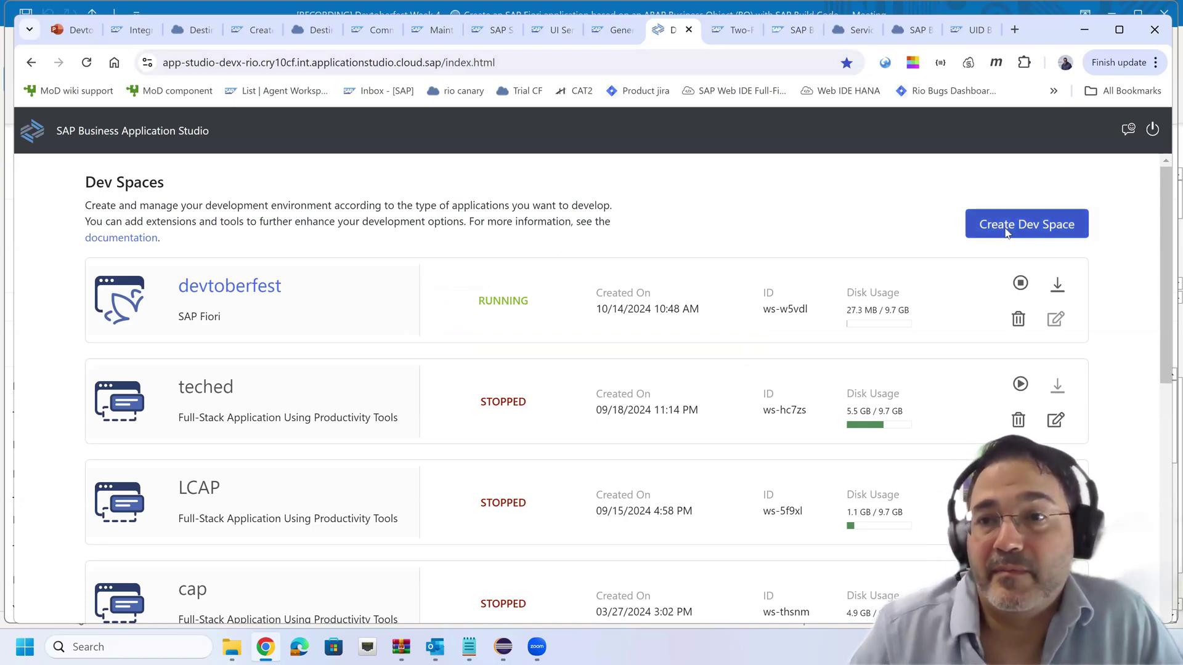
click(1008, 233)
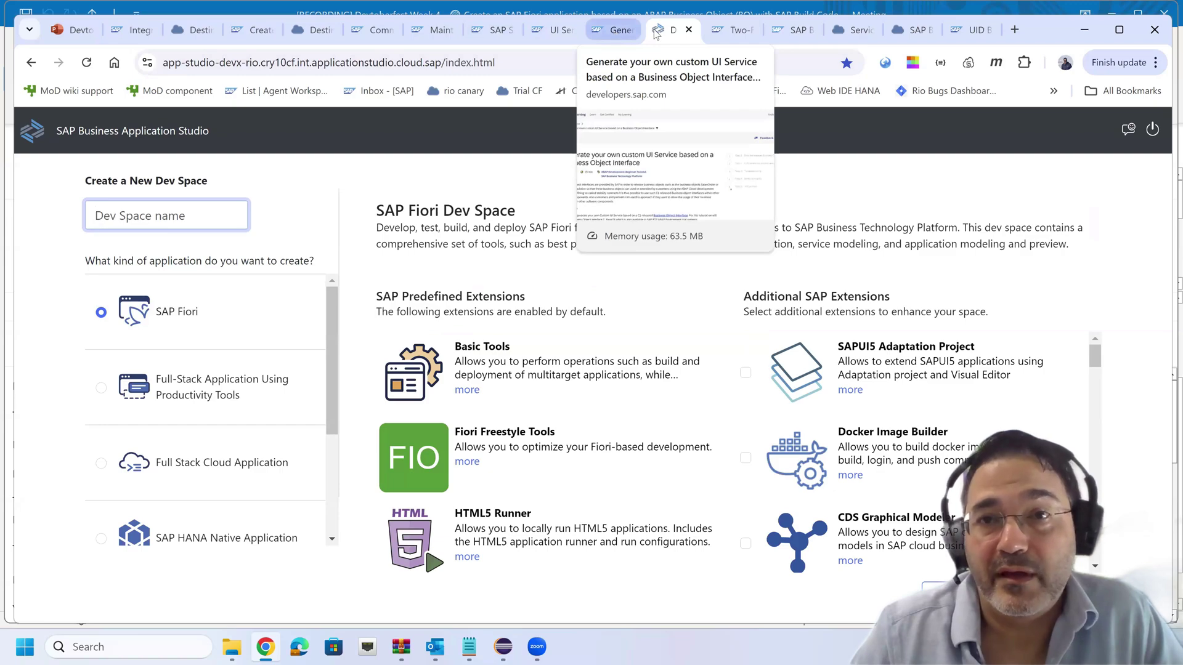
Return to the Get Started page of the devtoberfest dev space.
click(732, 29)
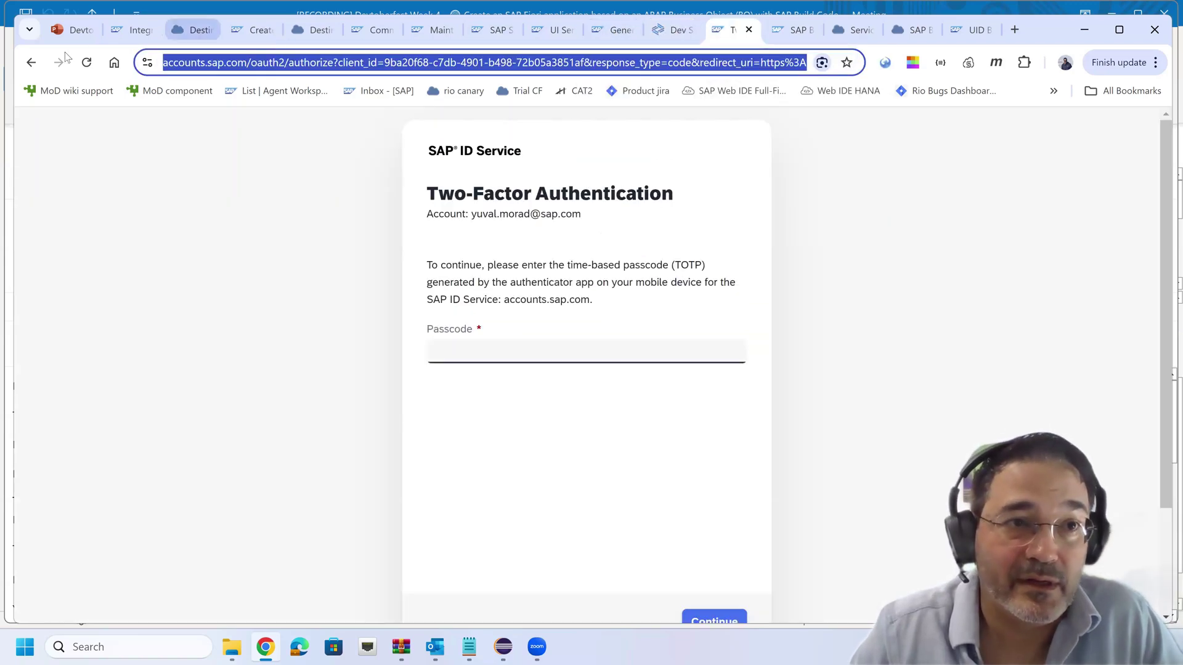
click(31, 66)
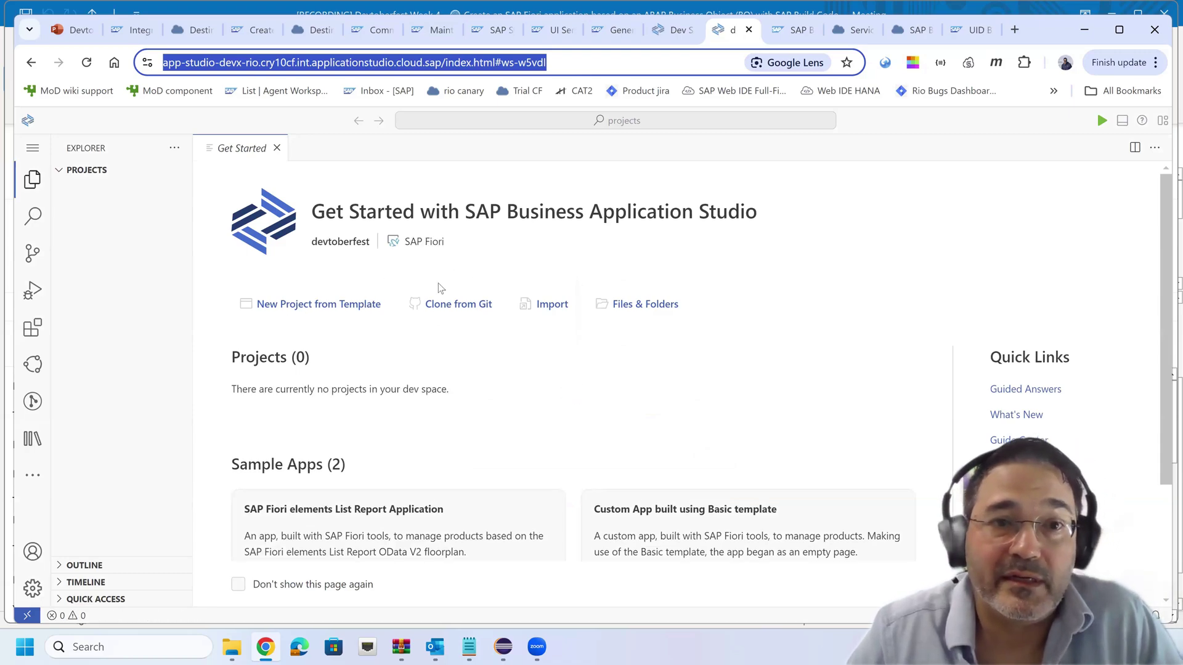
Create a new project named bank_project in the devtoberfest dev space.
click(271, 304)
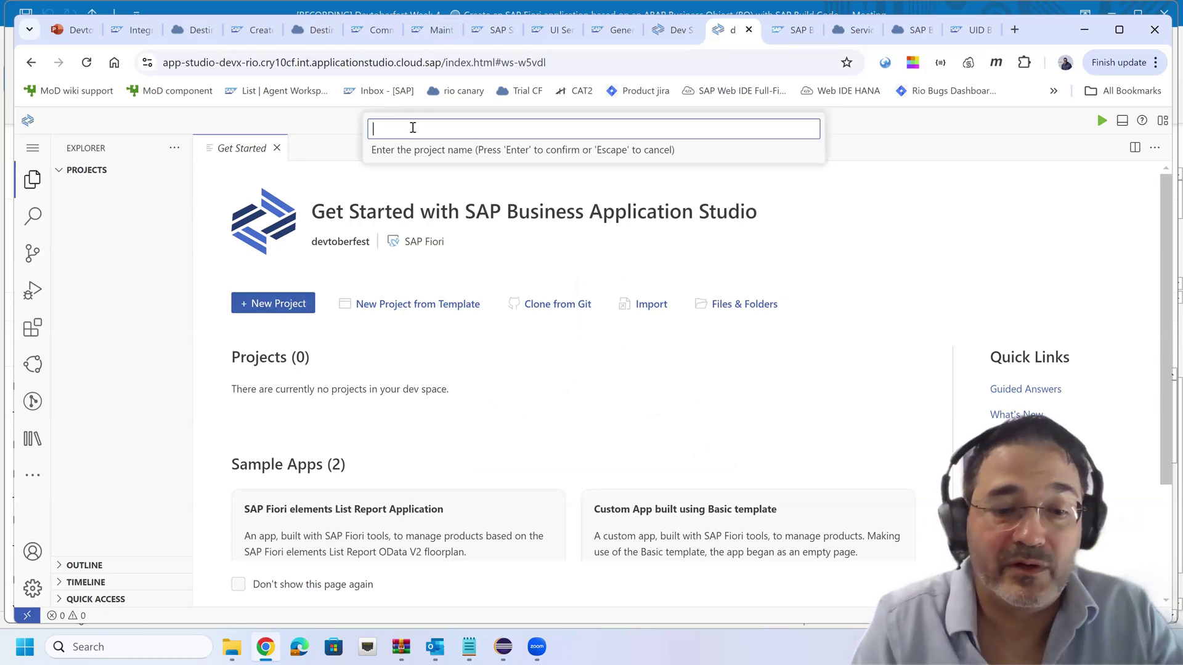
text(ba)
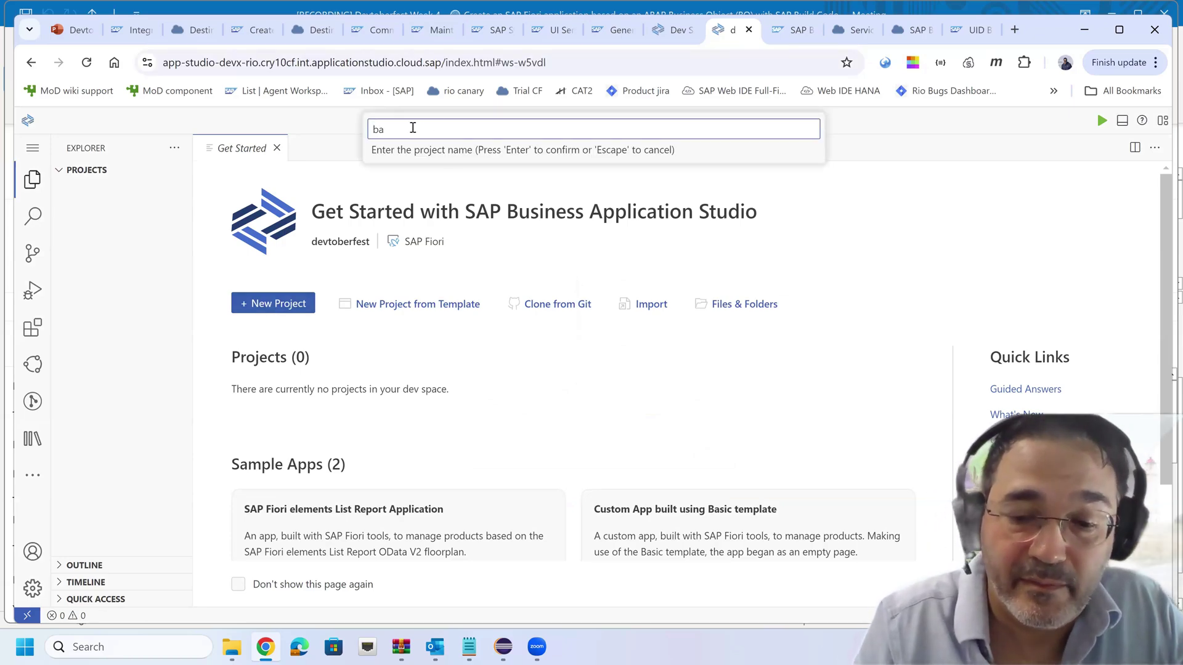
text(nk_project)
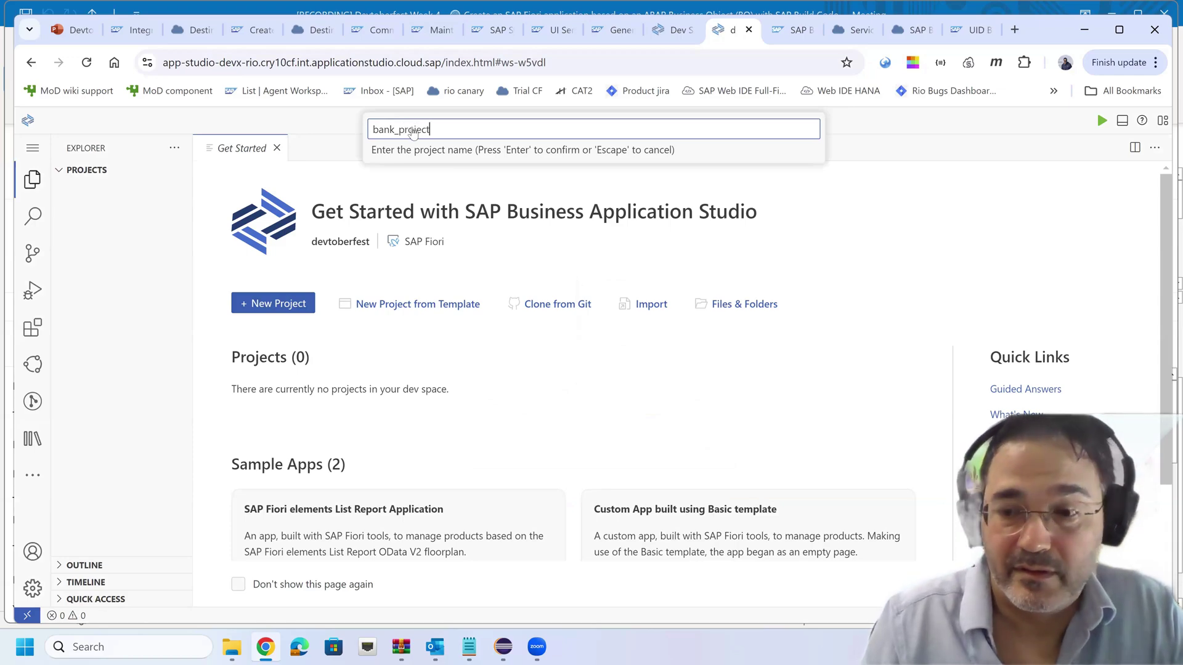
key(Return)
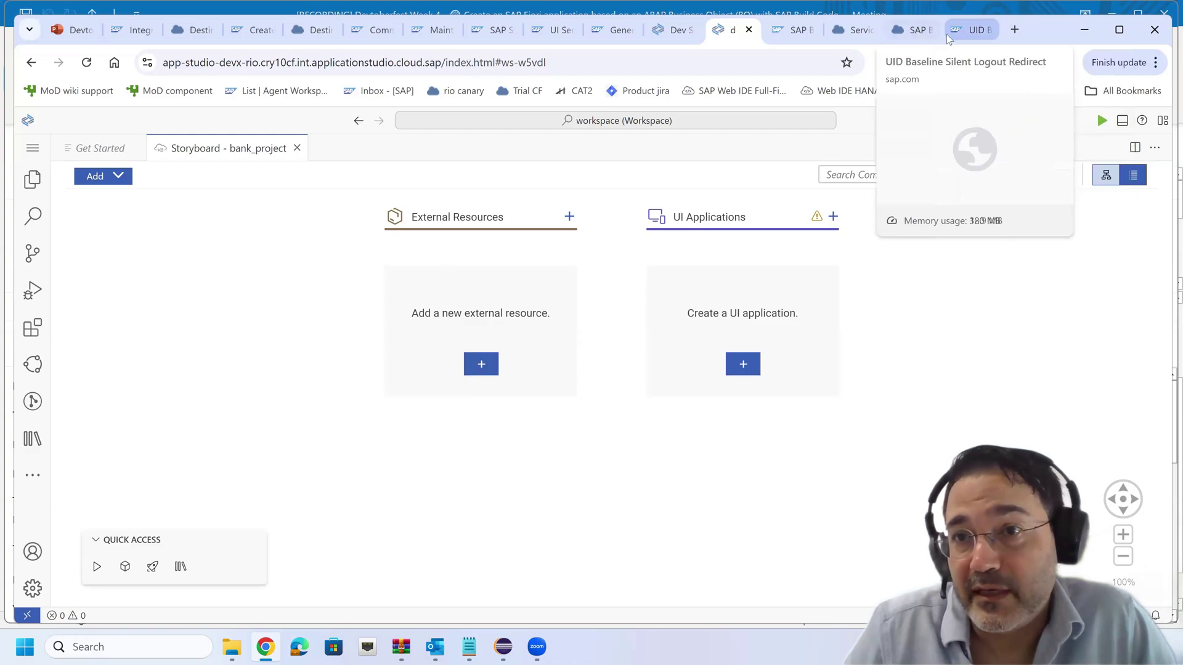
View how the SAP Build lobby starts an application with SAP Build Code, as far as the SAP Fiori project naming form.
click(963, 32)
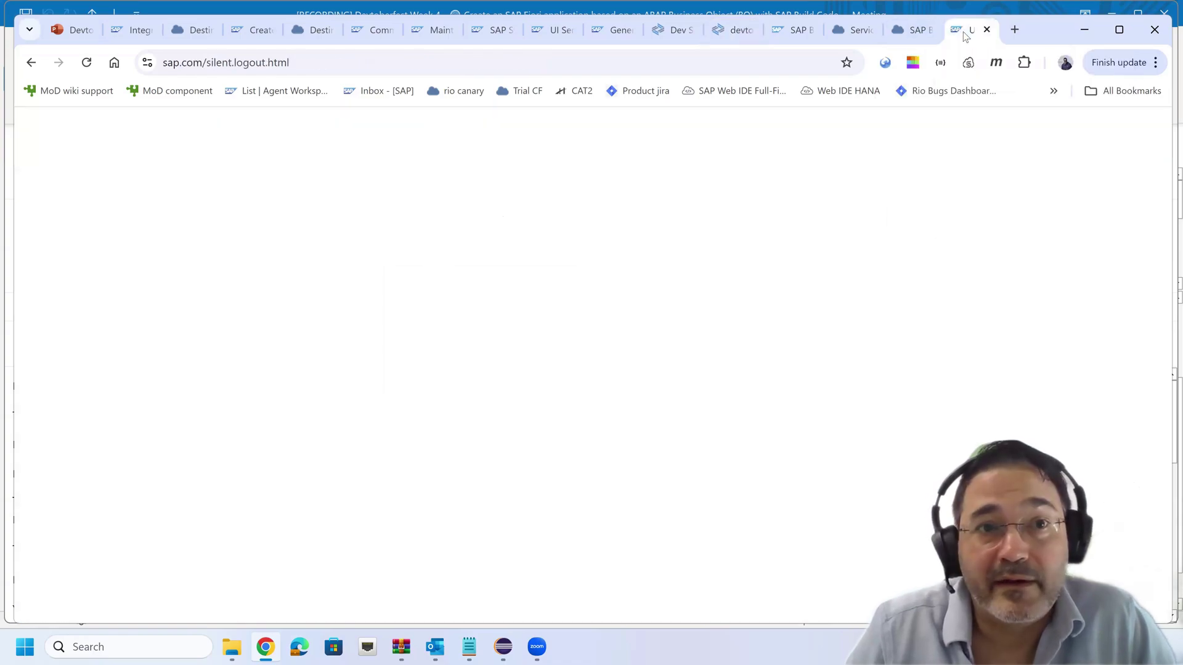
click(907, 32)
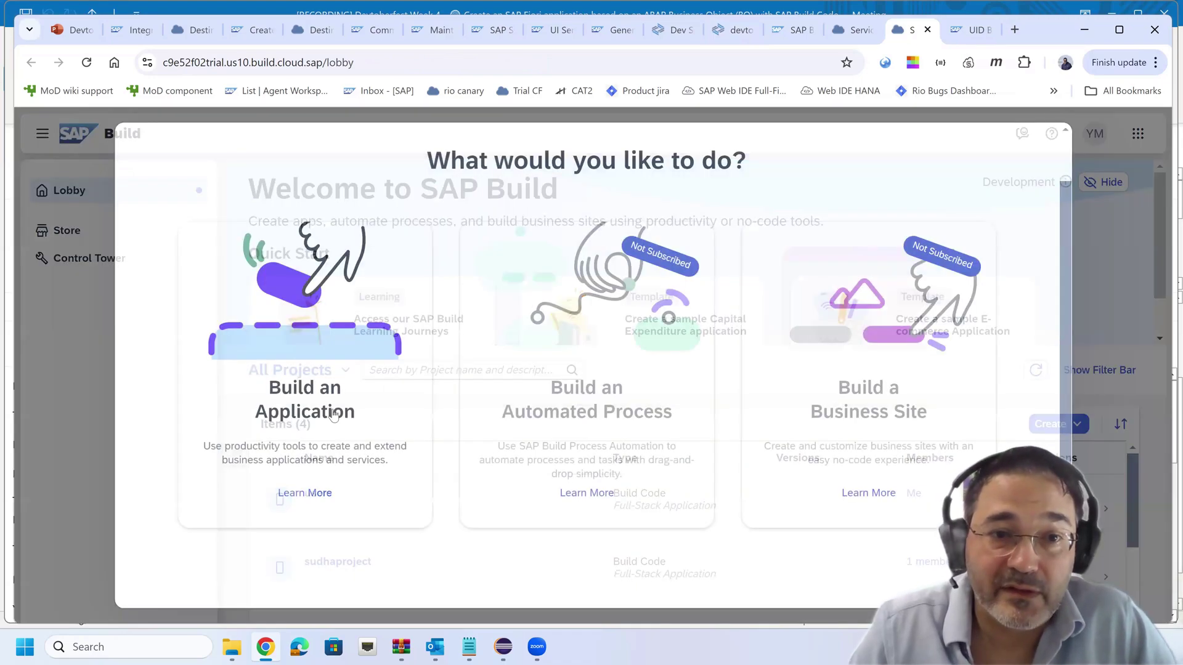
click(335, 410)
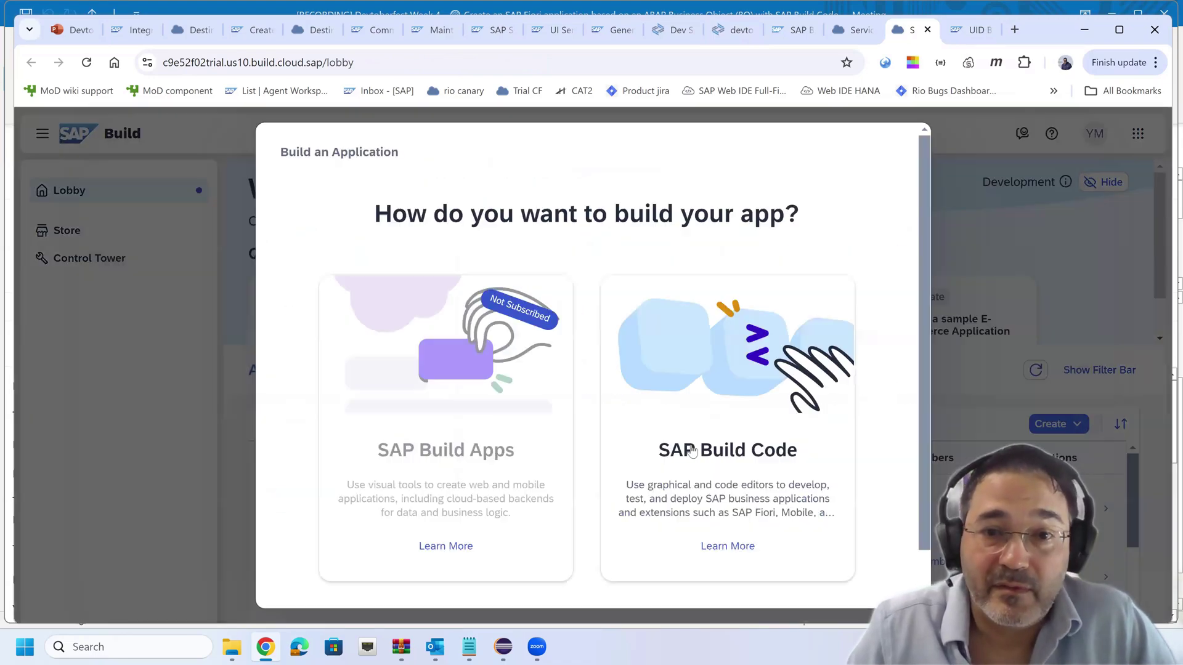
click(693, 452)
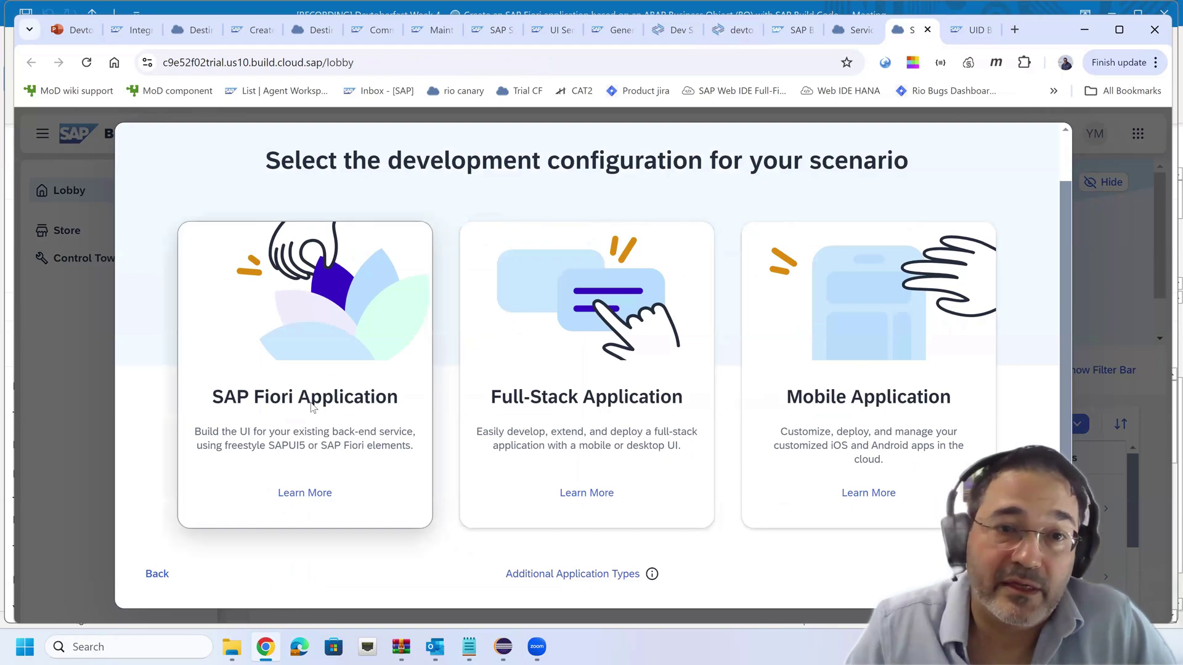
click(423, 388)
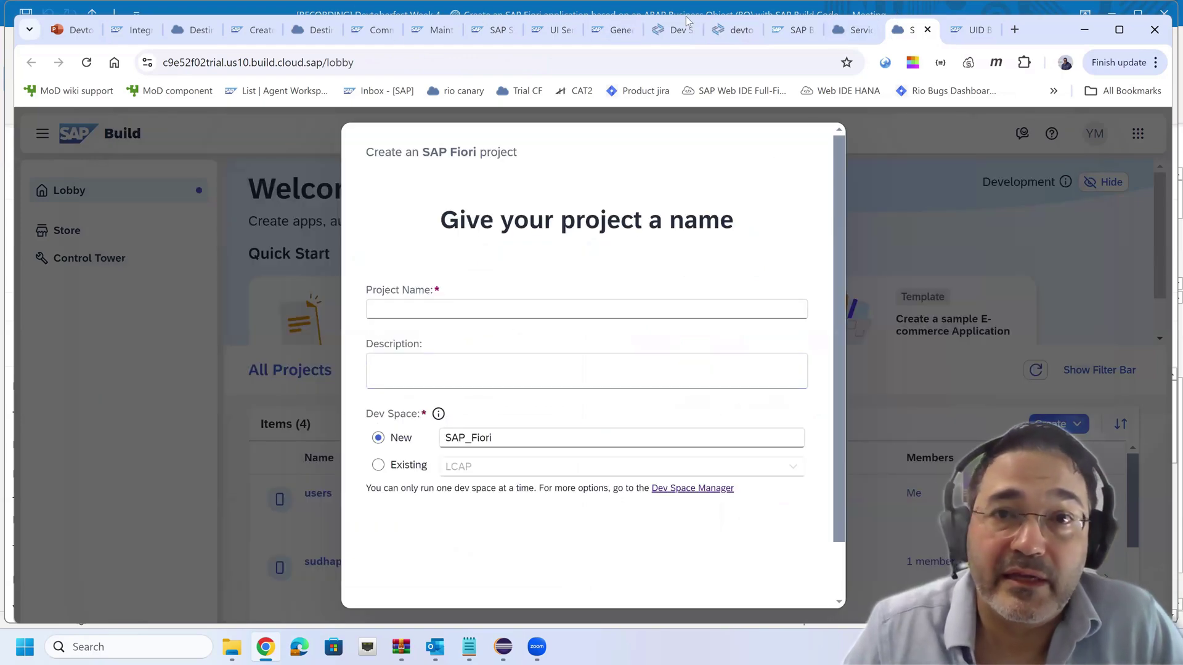
Return to the devtoberfest dev space and start adding an external resource to bank_project from its storyboard.
click(729, 34)
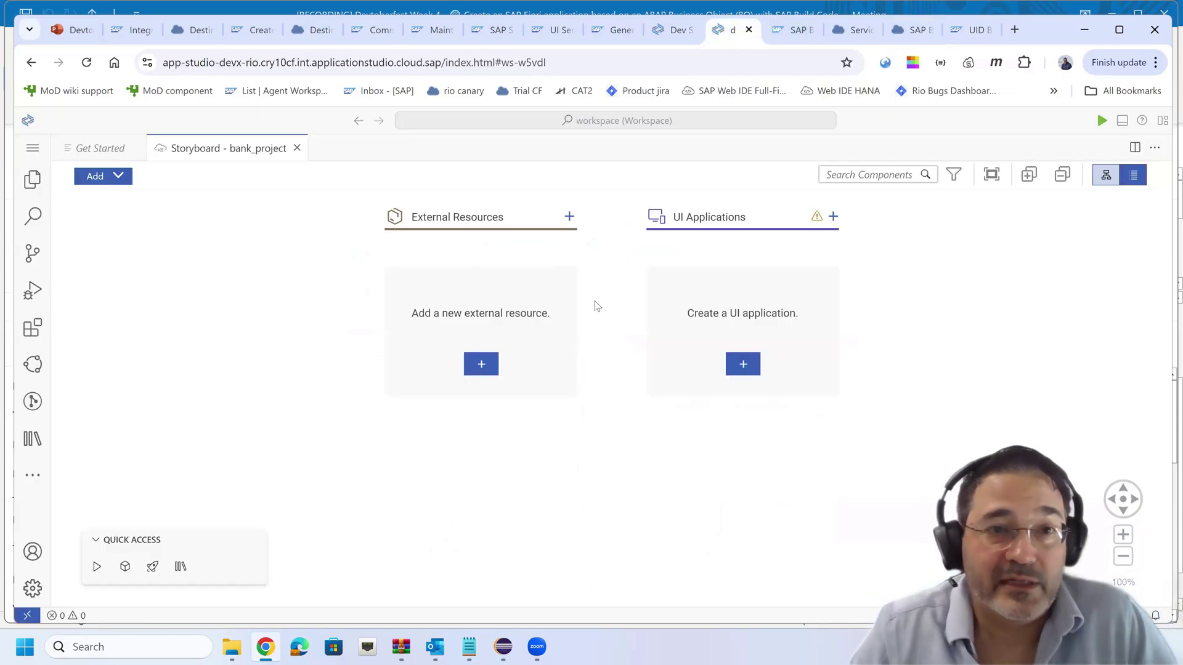
click(482, 366)
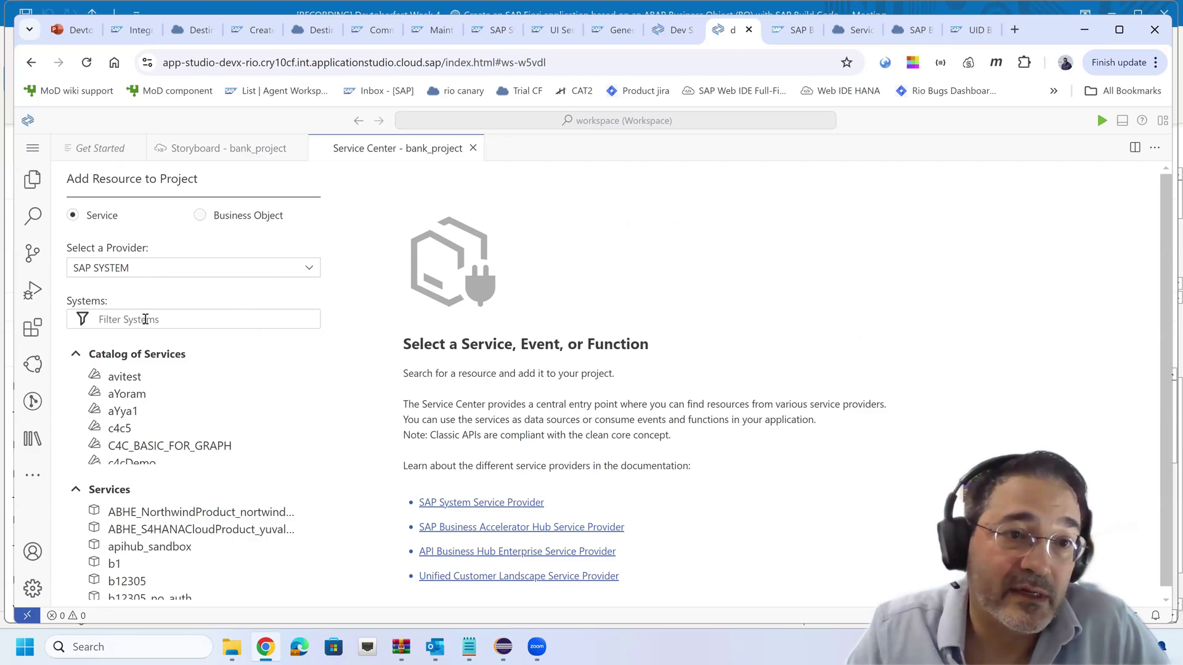
Switch to the BTP Cockpit destinations, search for foi, and view the configuration of the foi_demo_saml destination.
click(189, 30)
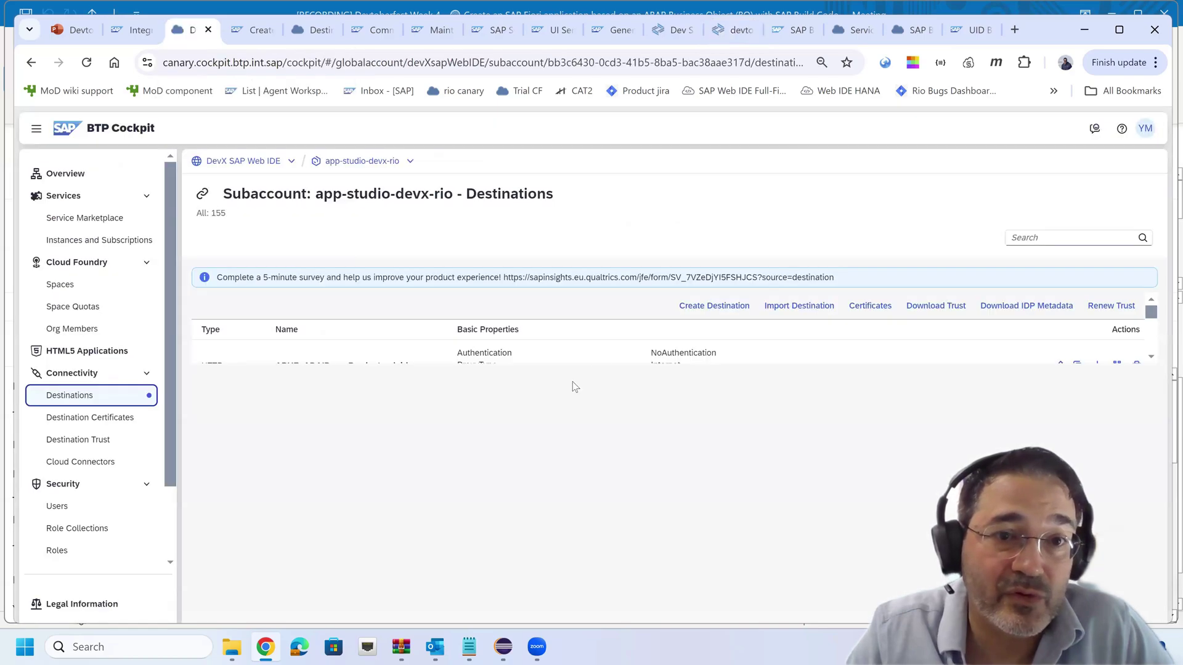
click(1025, 239)
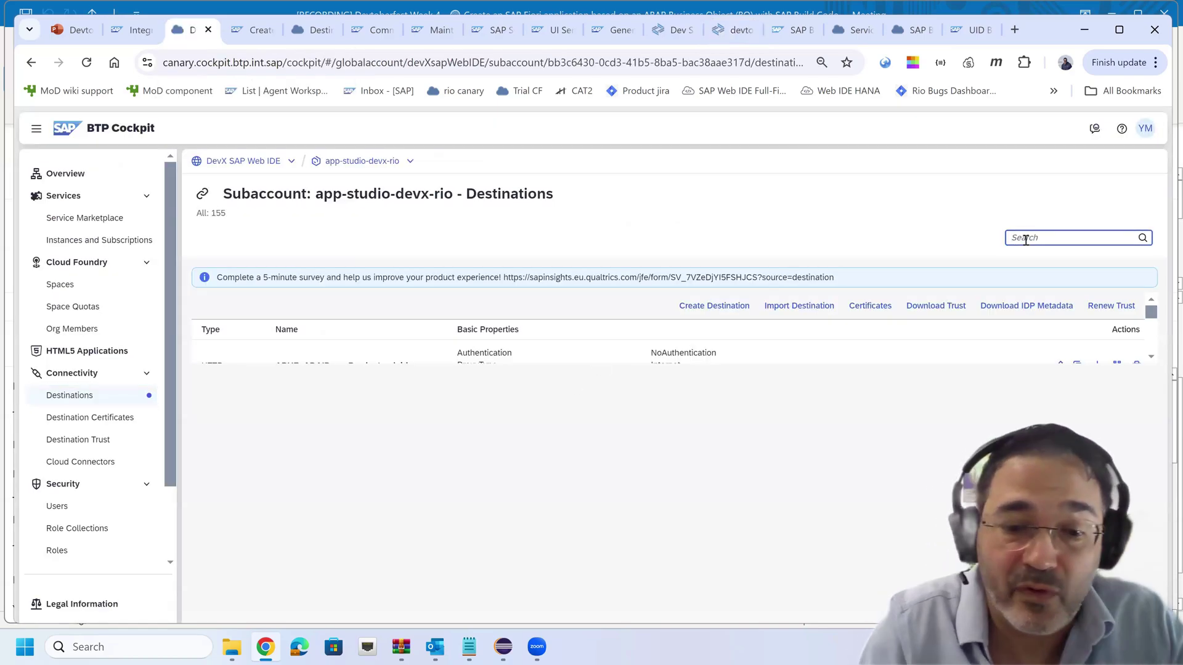
text(foi)
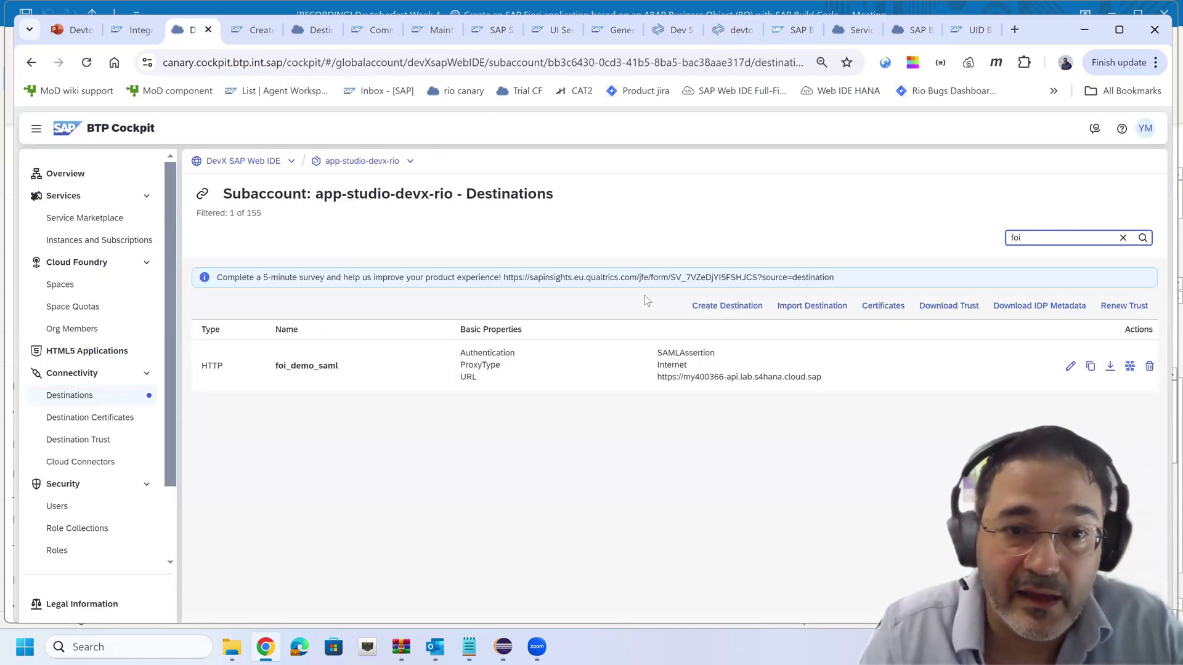
click(342, 369)
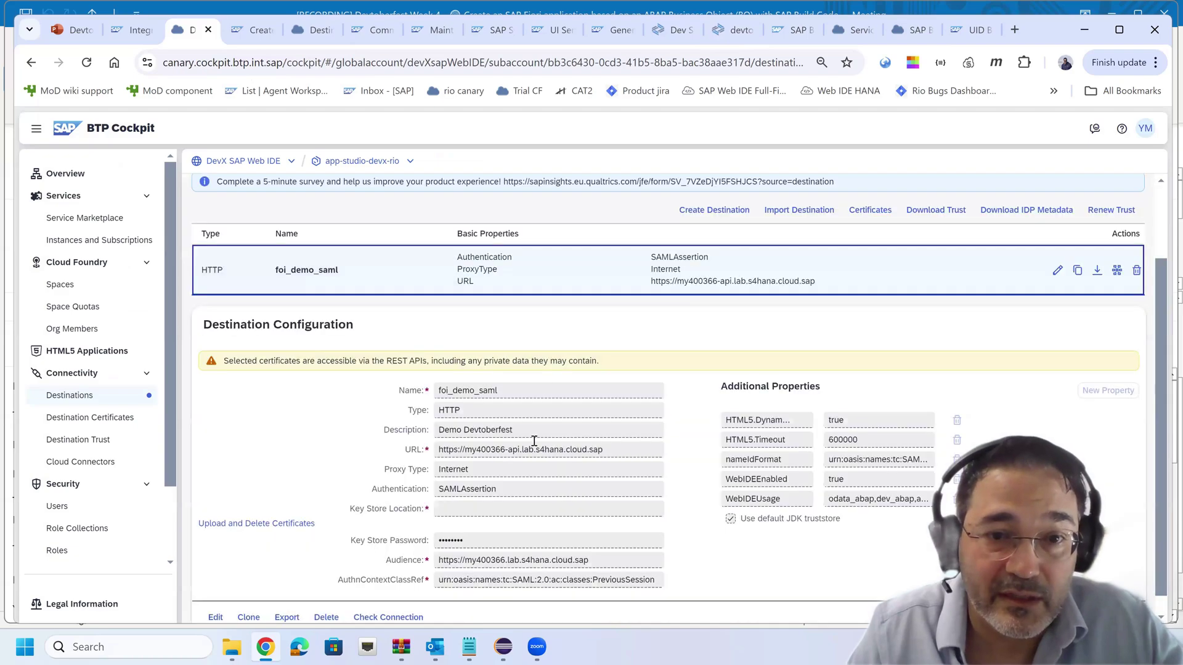
Back in the dev space's Service Center, filter the systems by foi, open foi_demo_saml, and search its services for bank.
click(733, 30)
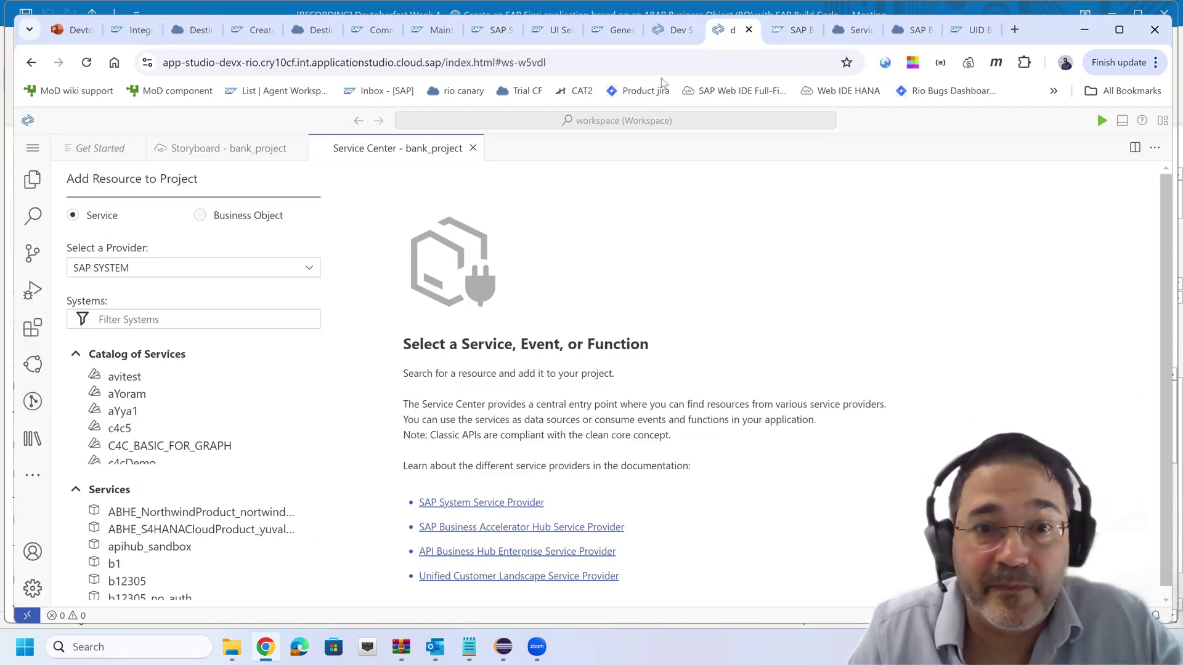
click(113, 320)
text(foi)
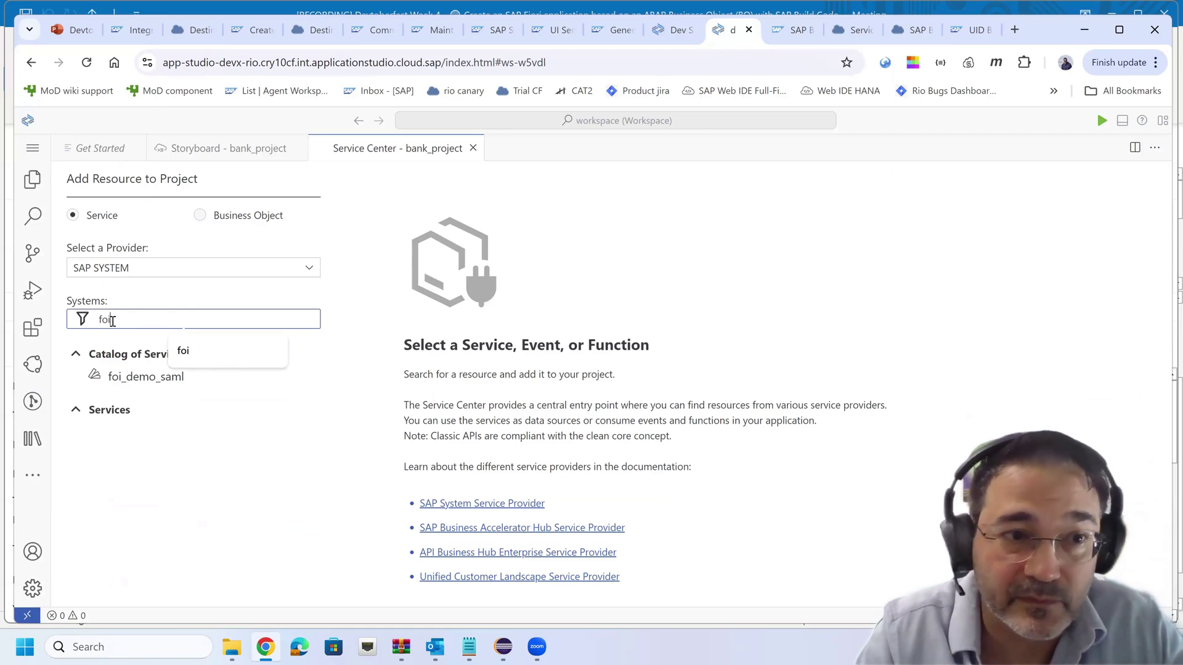
click(143, 377)
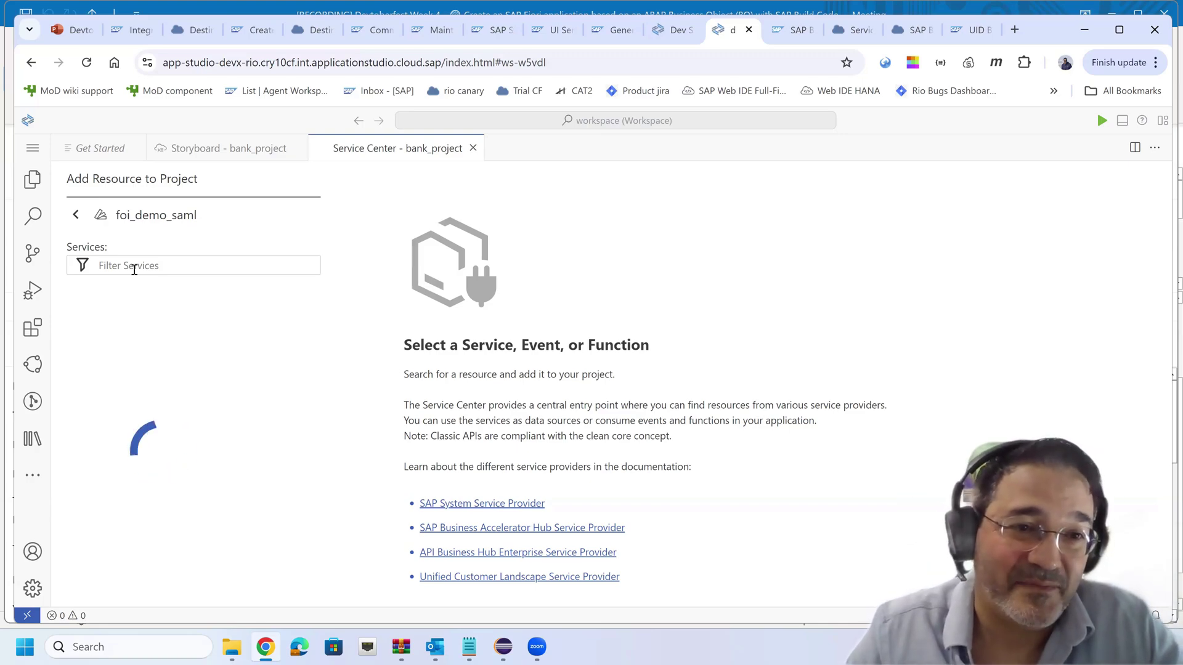
click(134, 269)
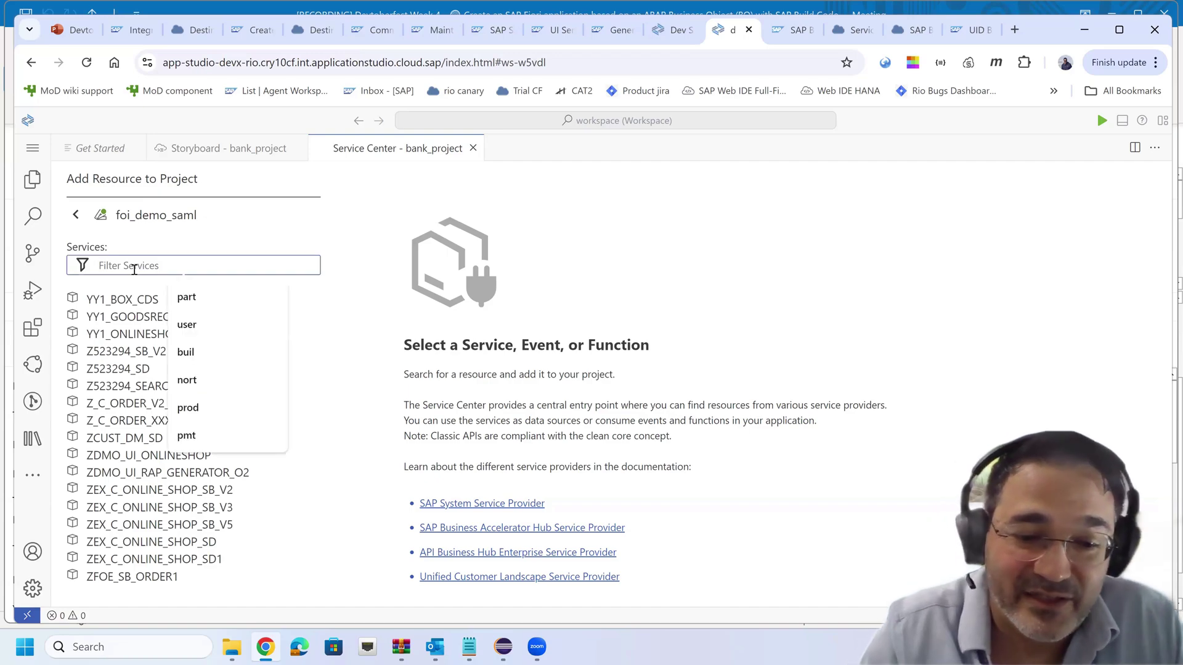
text(bank)
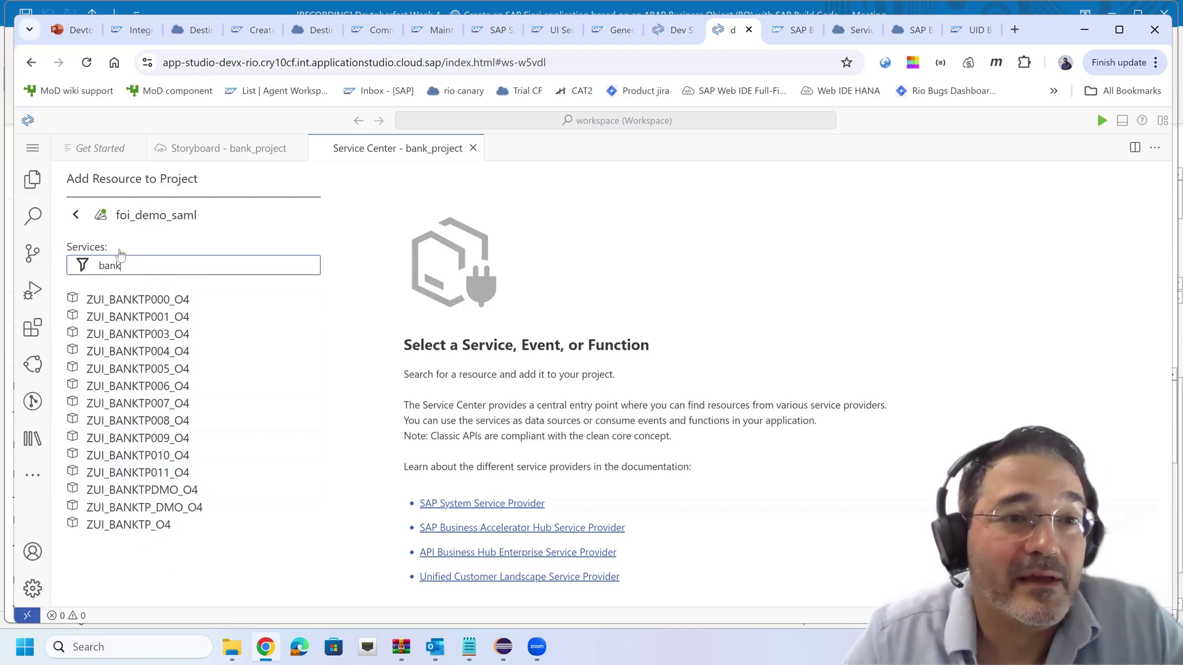
Leave the services list, switch the resource type to Business Object, and open the foi_demo_saml system using the filter fo.
click(75, 217)
click(199, 217)
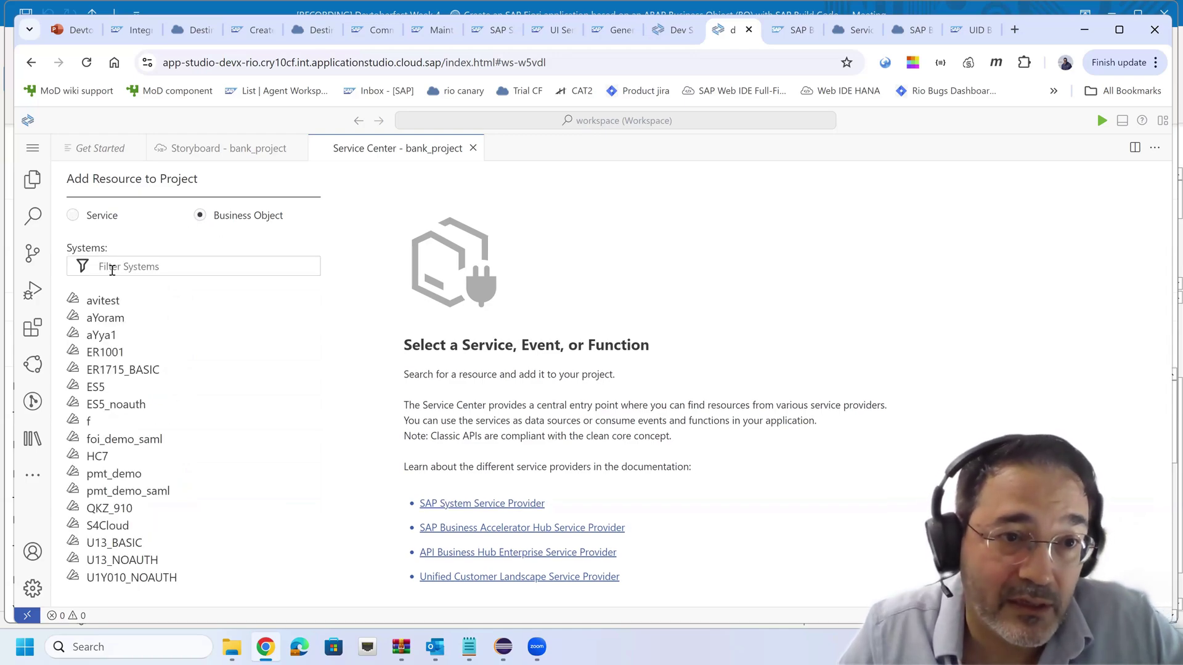
click(112, 268)
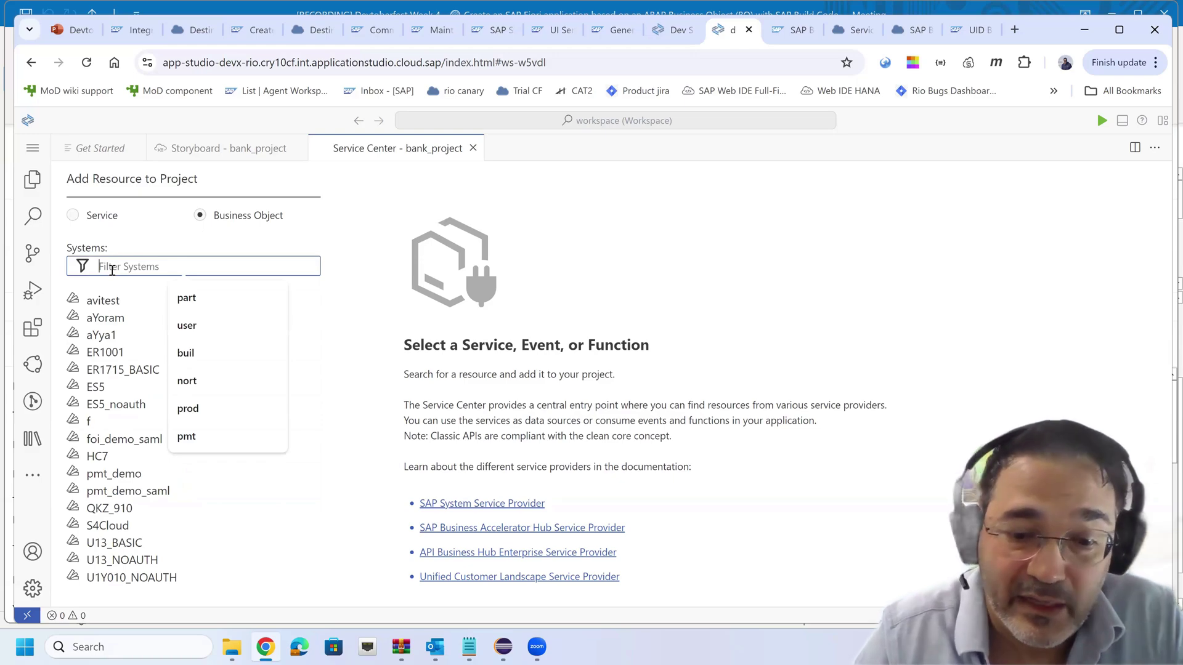
text(fo)
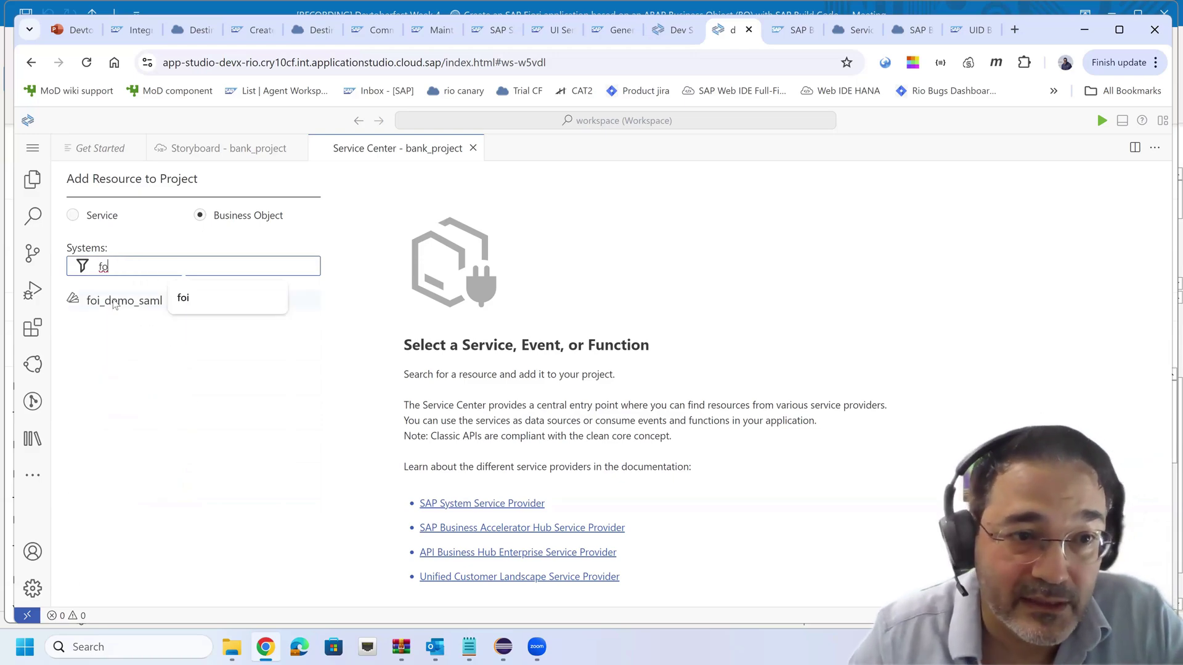
click(113, 300)
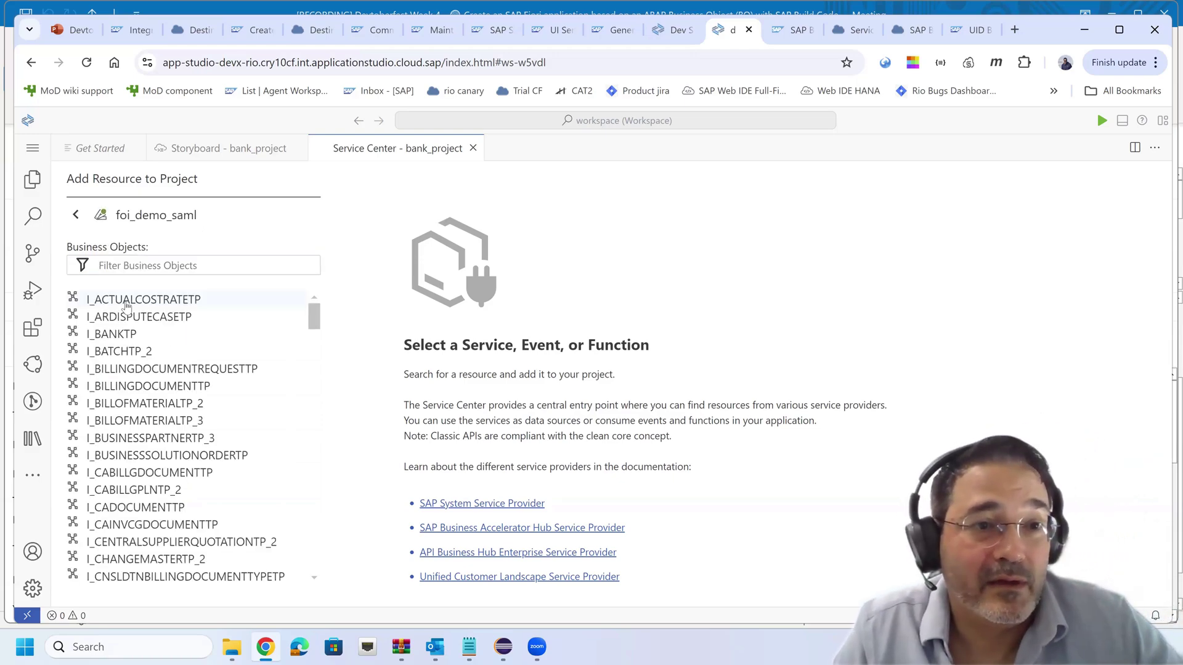
Find the I_BUSINESSPARTNERTP_3 business object with the filter part, and view its WebsiteURL entity by filtering the entities for web.
click(116, 269)
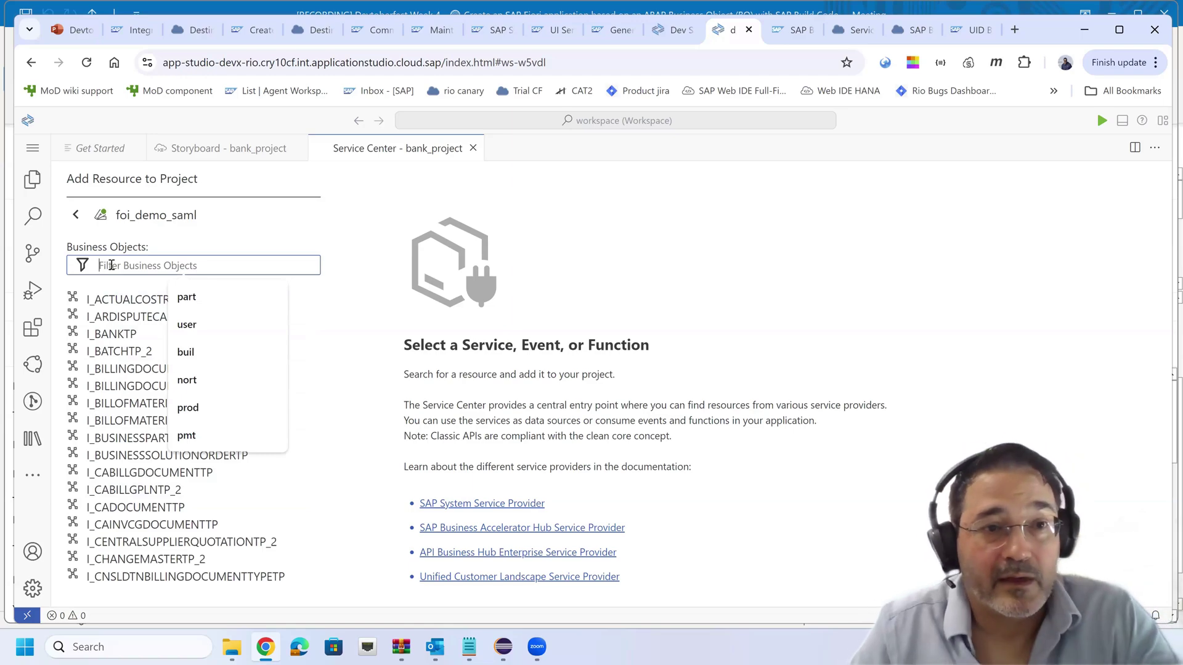
text(part)
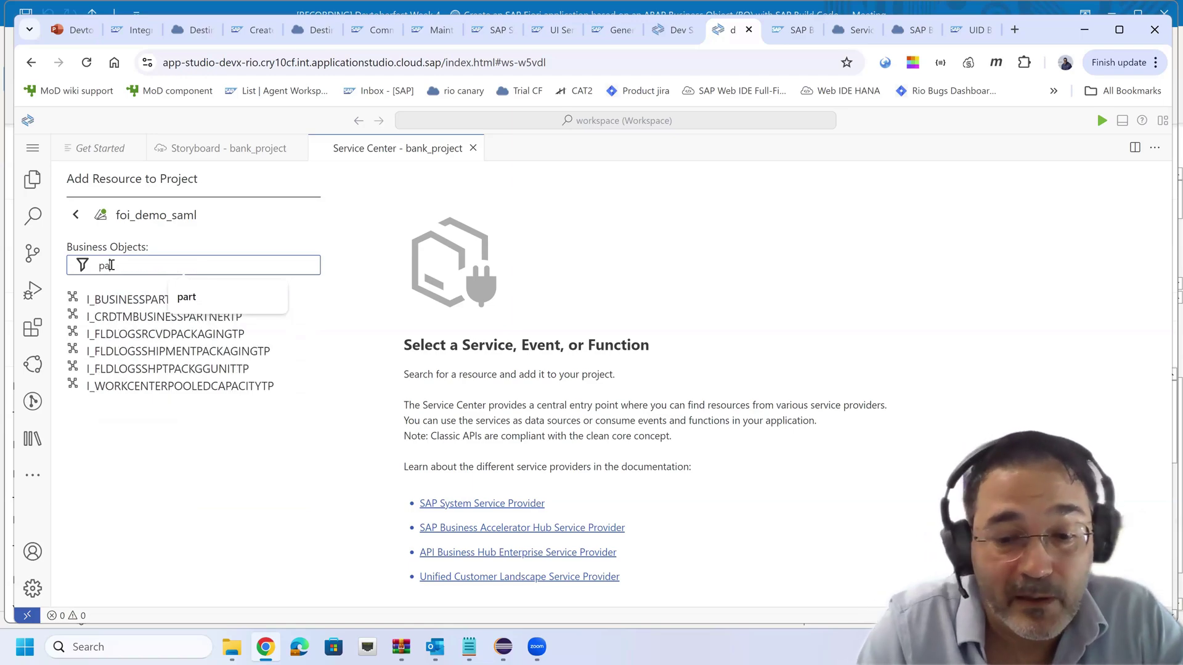
click(141, 300)
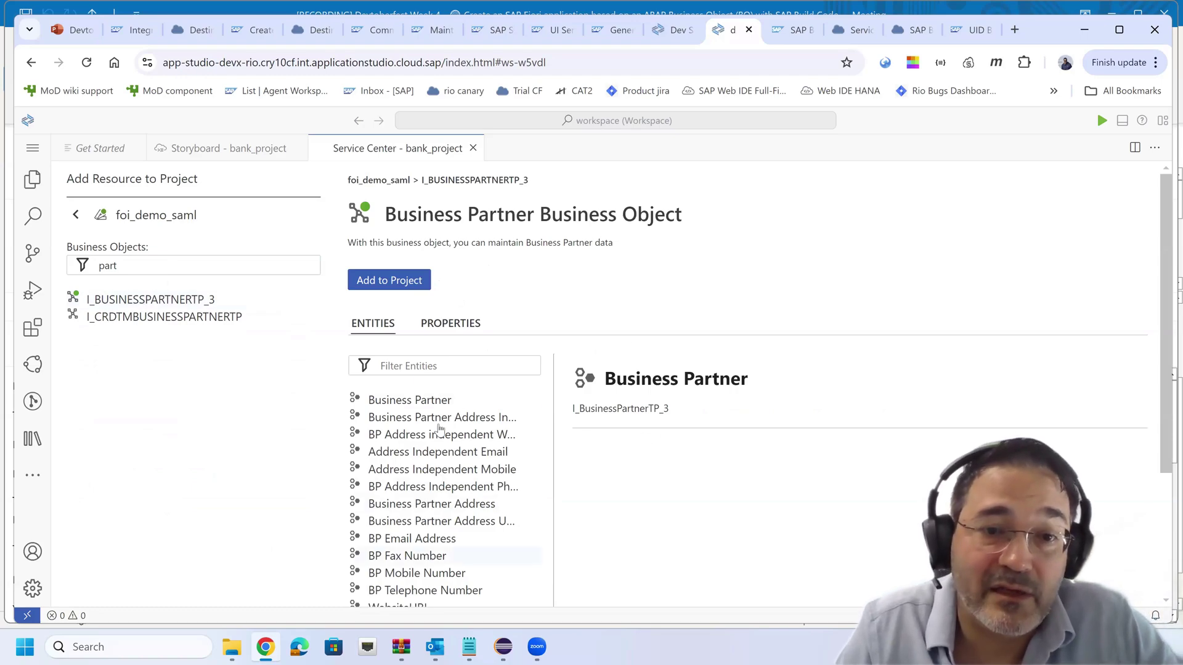
click(401, 369)
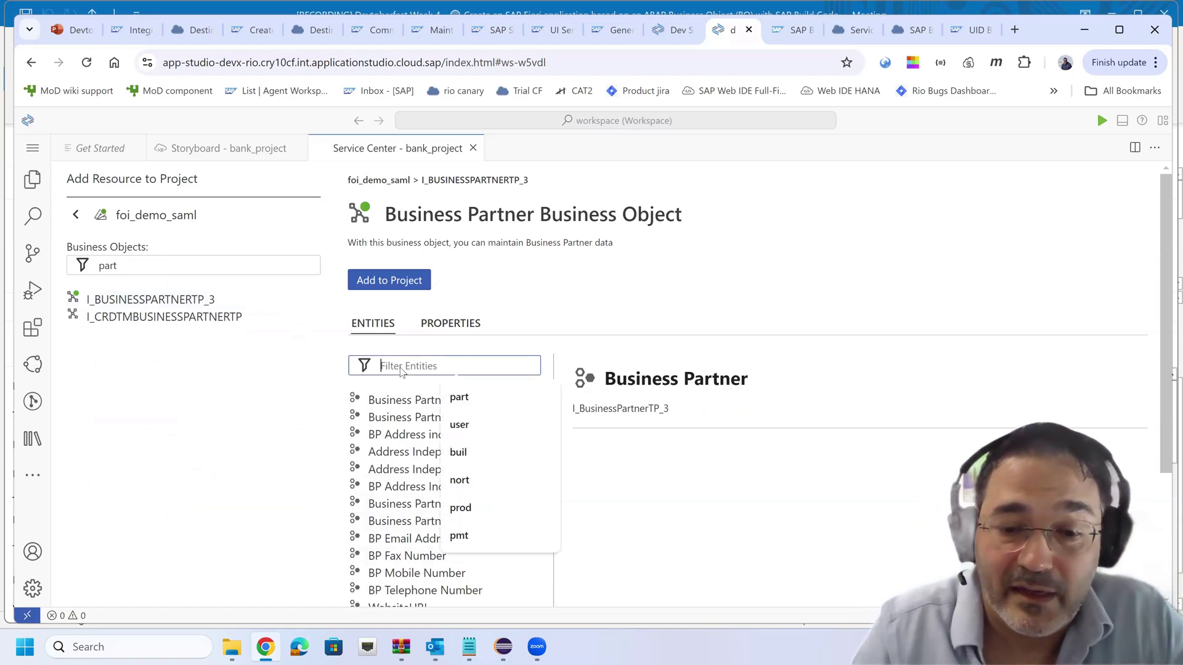
text(web)
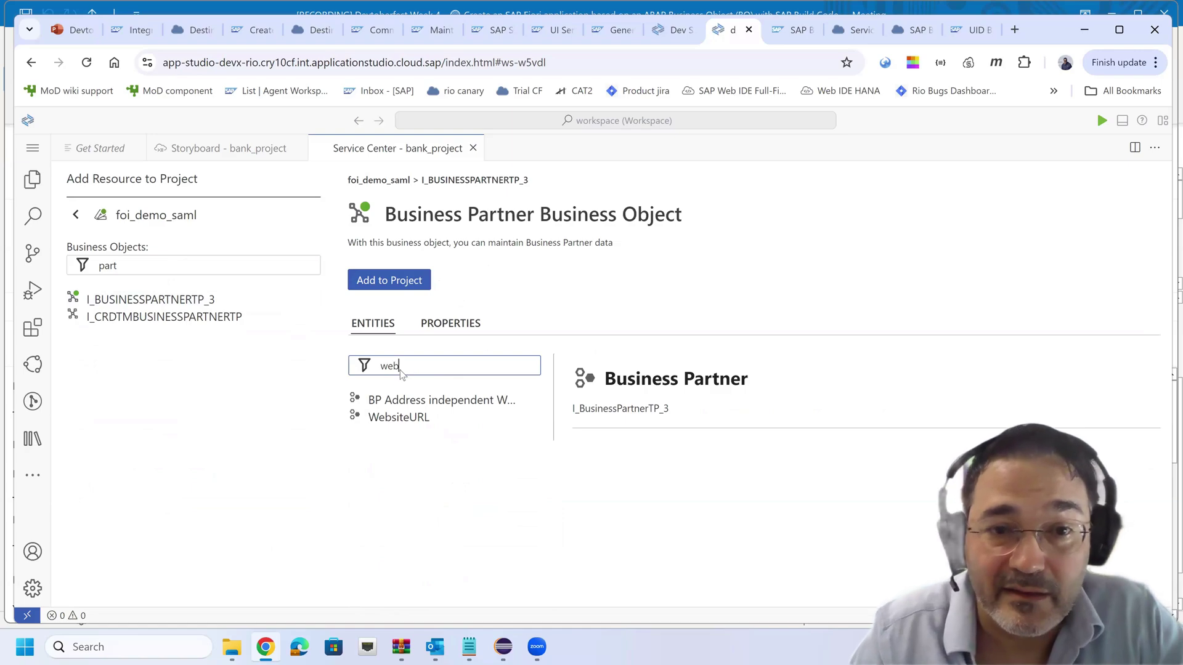
click(399, 417)
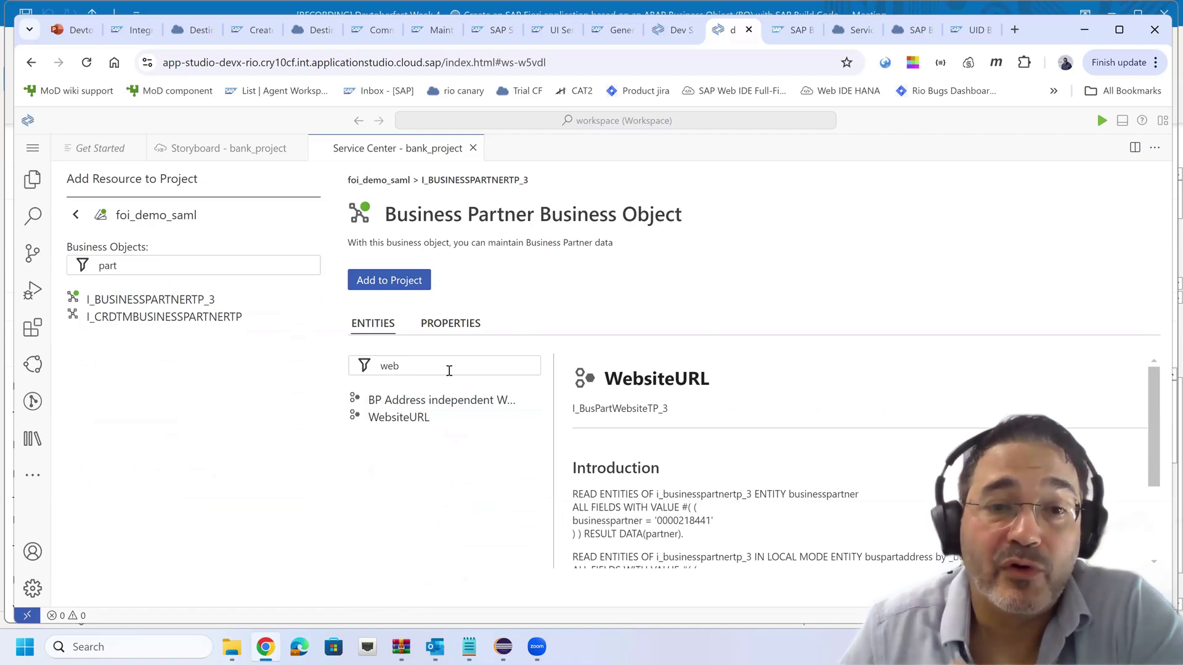
Replace the business object filter with bank and open the I_BANKTP business object.
click(138, 262)
key(BackSpace)
key(BackSpace)
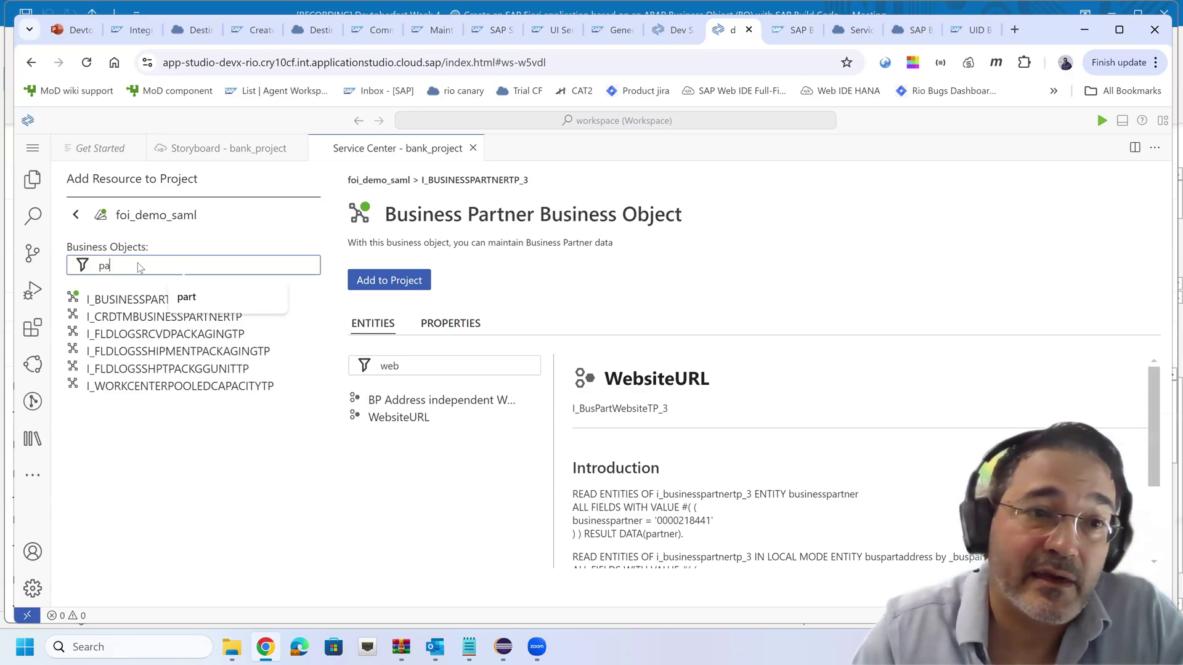
key(BackSpace)
key(BackSpace)
text(bank)
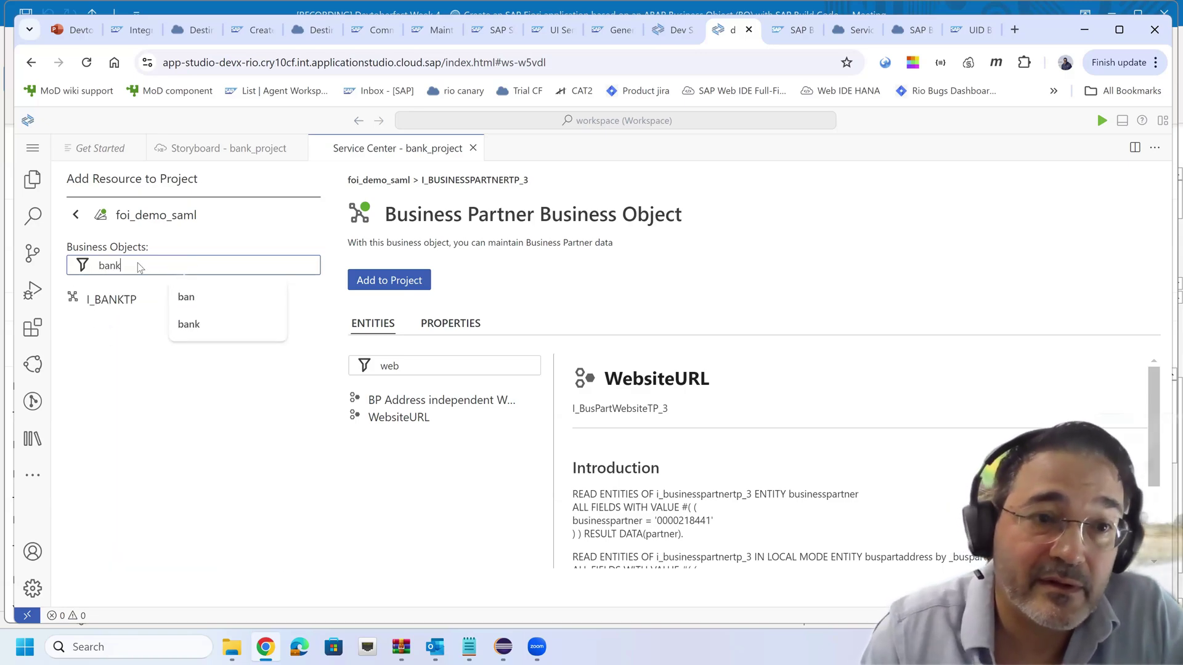
click(129, 299)
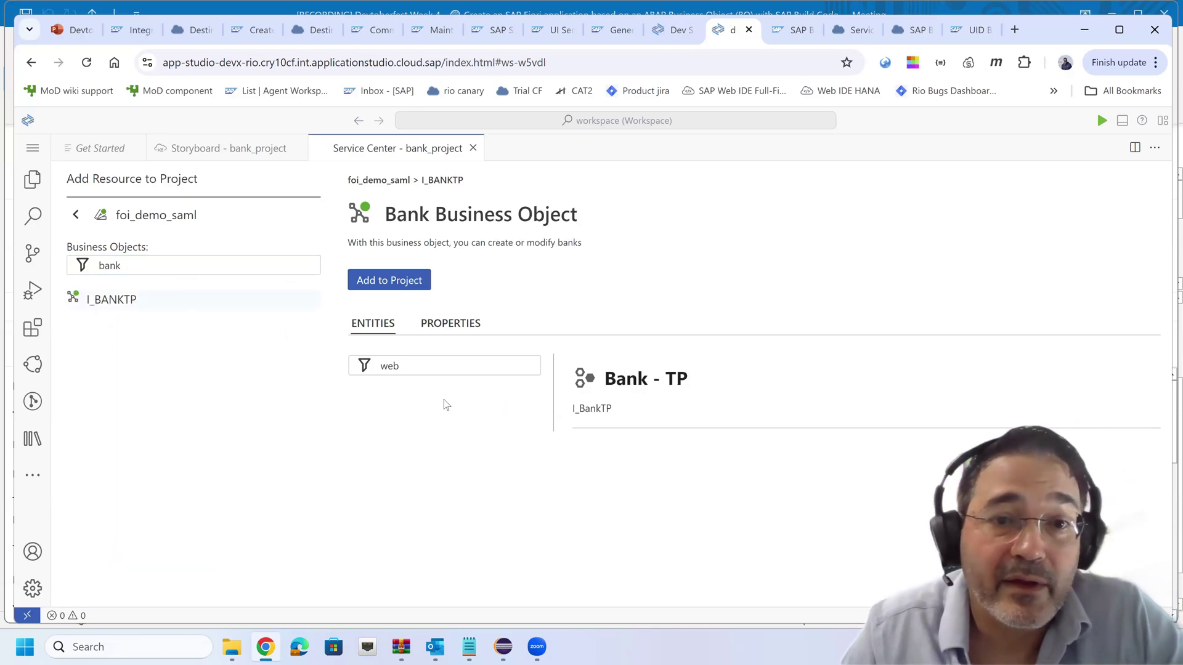
Clear the web filter from the entities of the Bank business object.
click(402, 365)
key(BackSpace)
key(BackSpace)
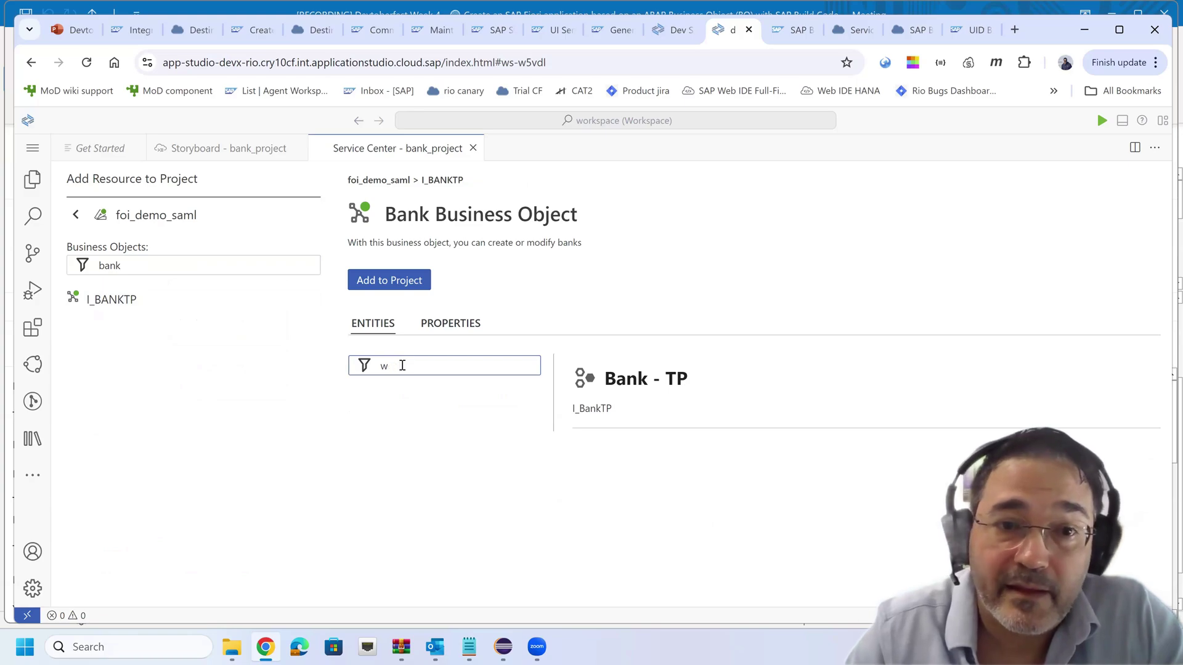
key(BackSpace)
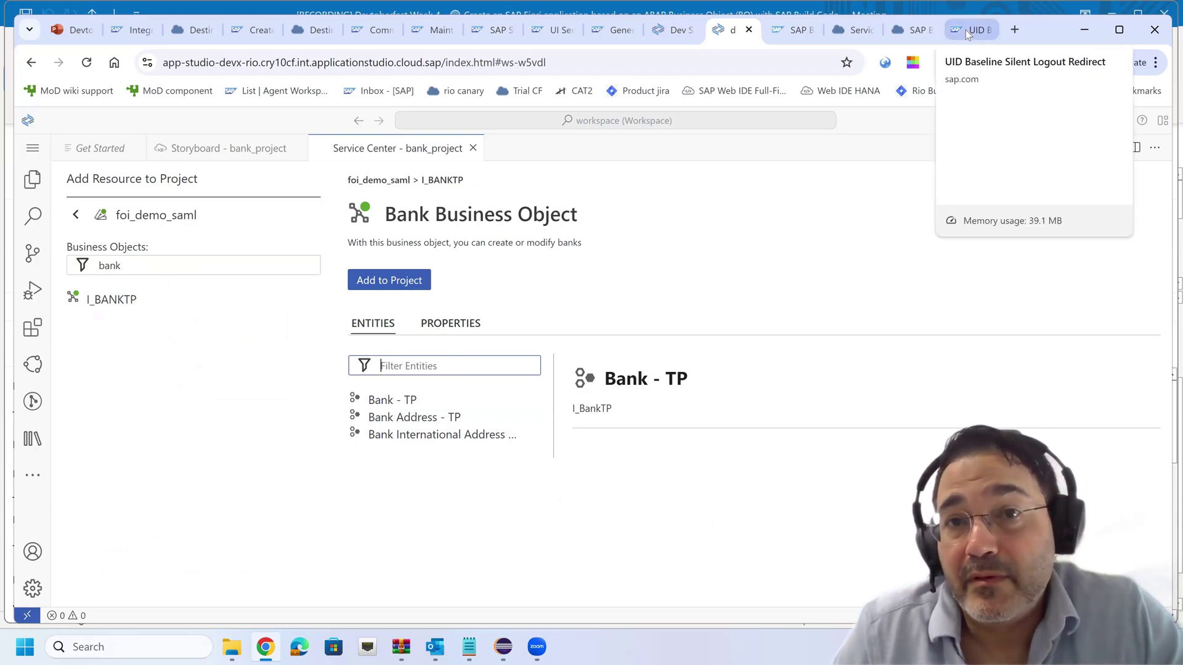
Check the Bank Business Object page on SAP Business Accelerator Hub and the bank_project storyboard, returning to the business object in Service Center.
click(786, 31)
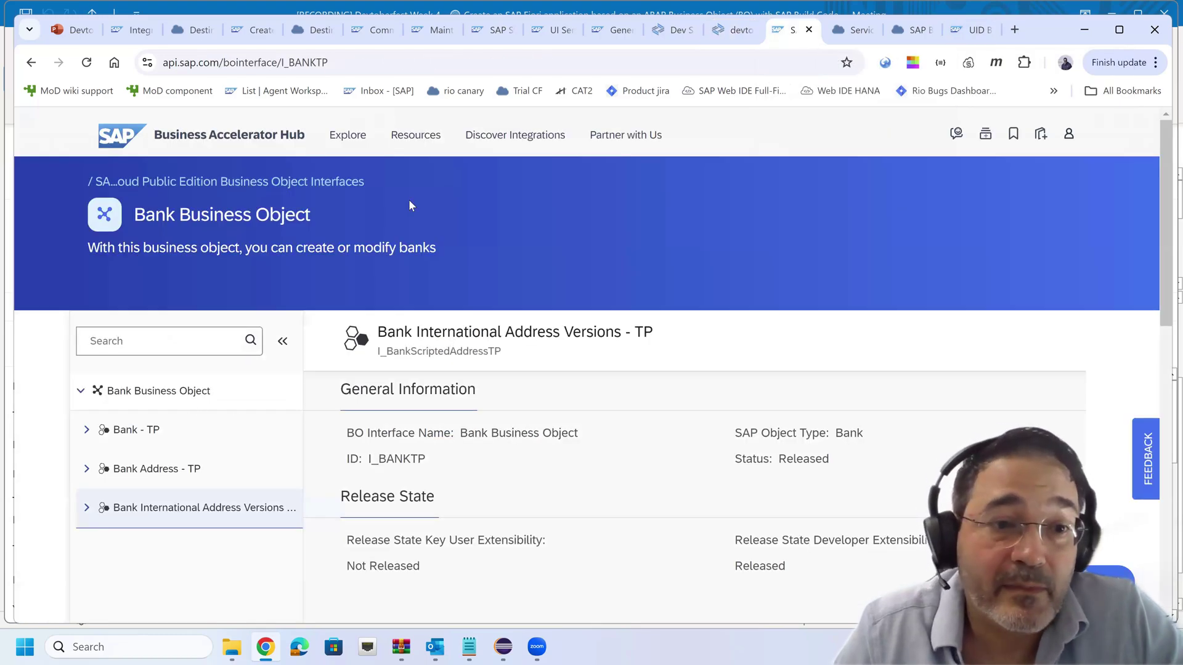
mouse_move(357, 141)
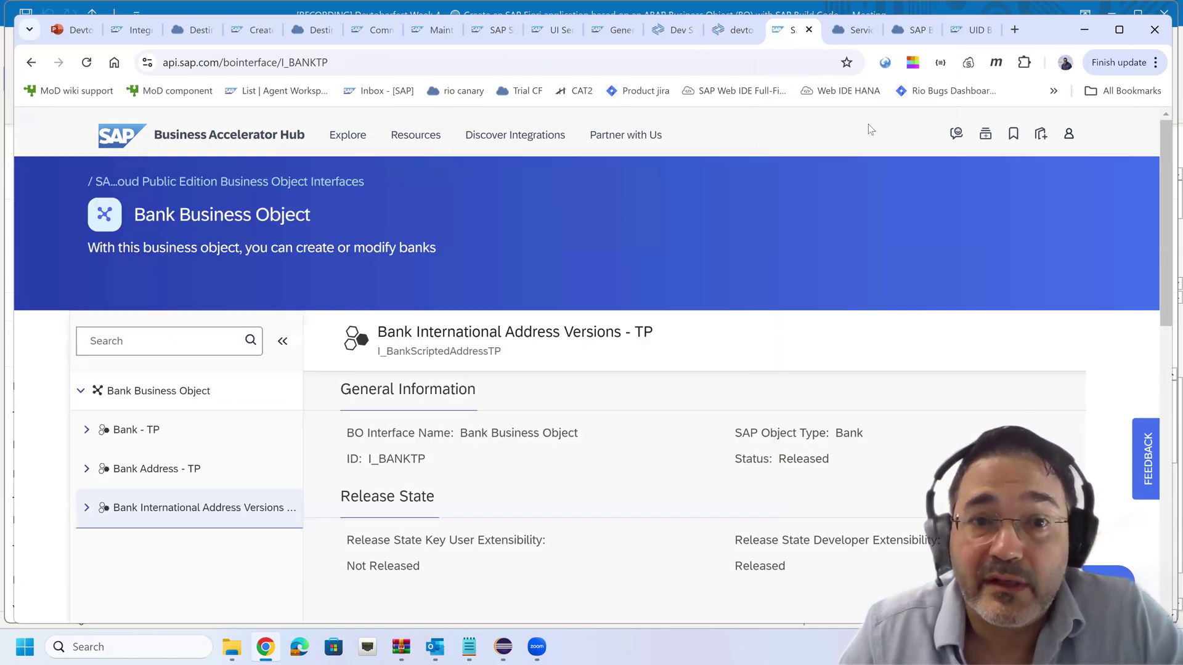
click(722, 32)
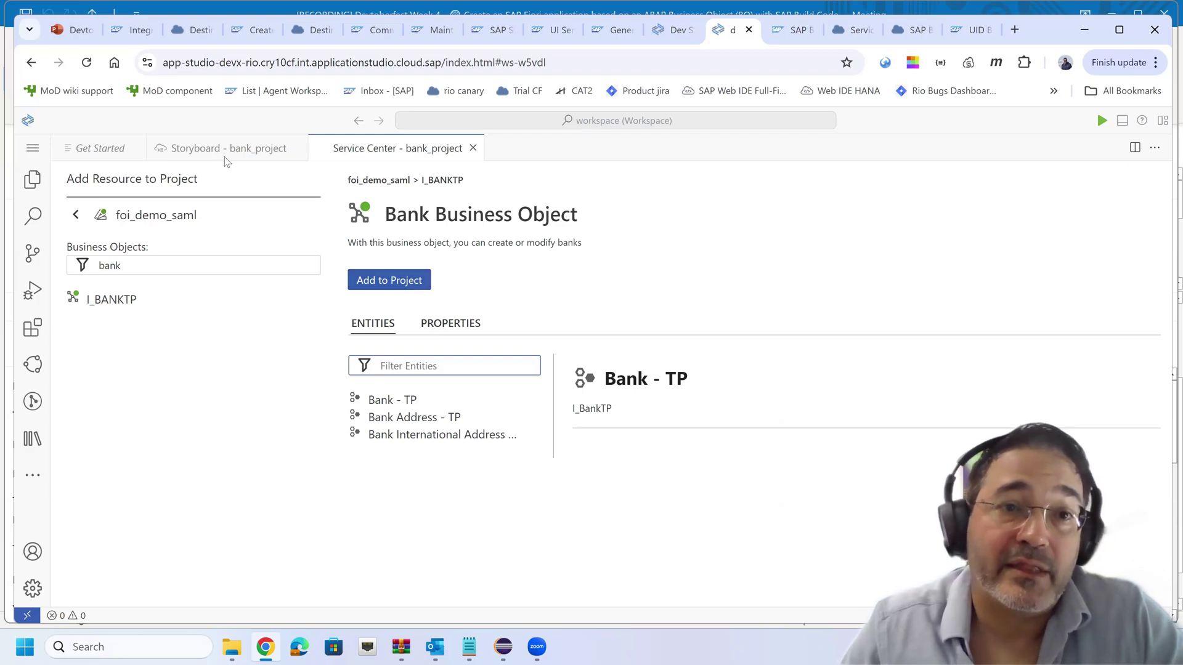
click(192, 150)
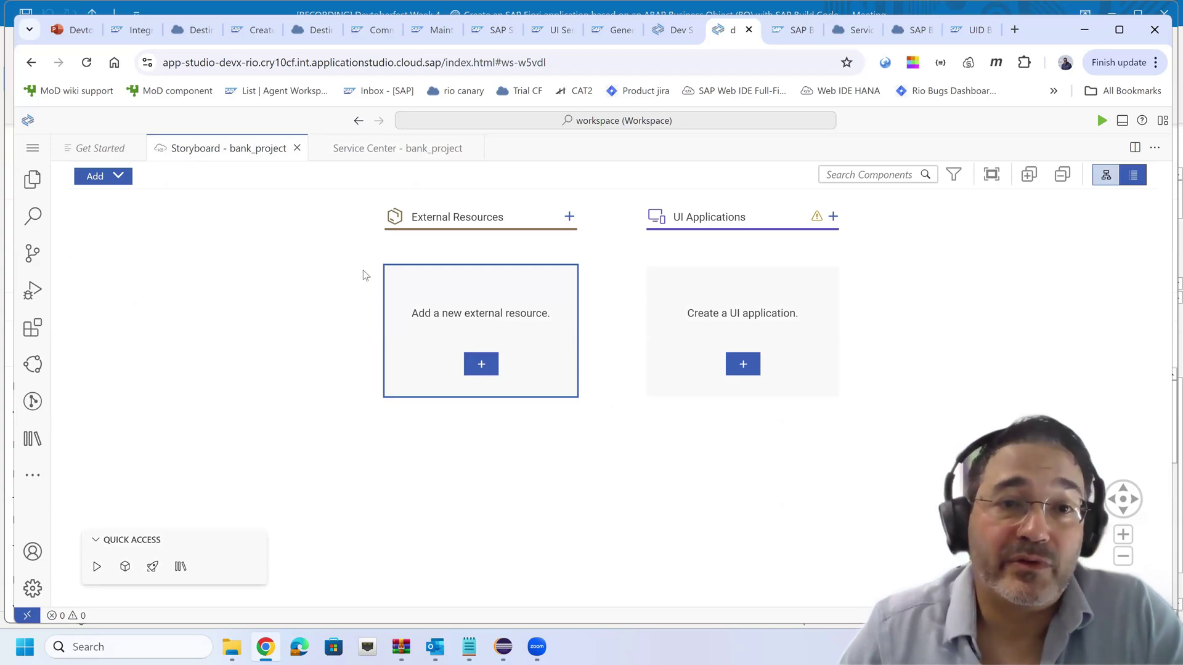
click(339, 149)
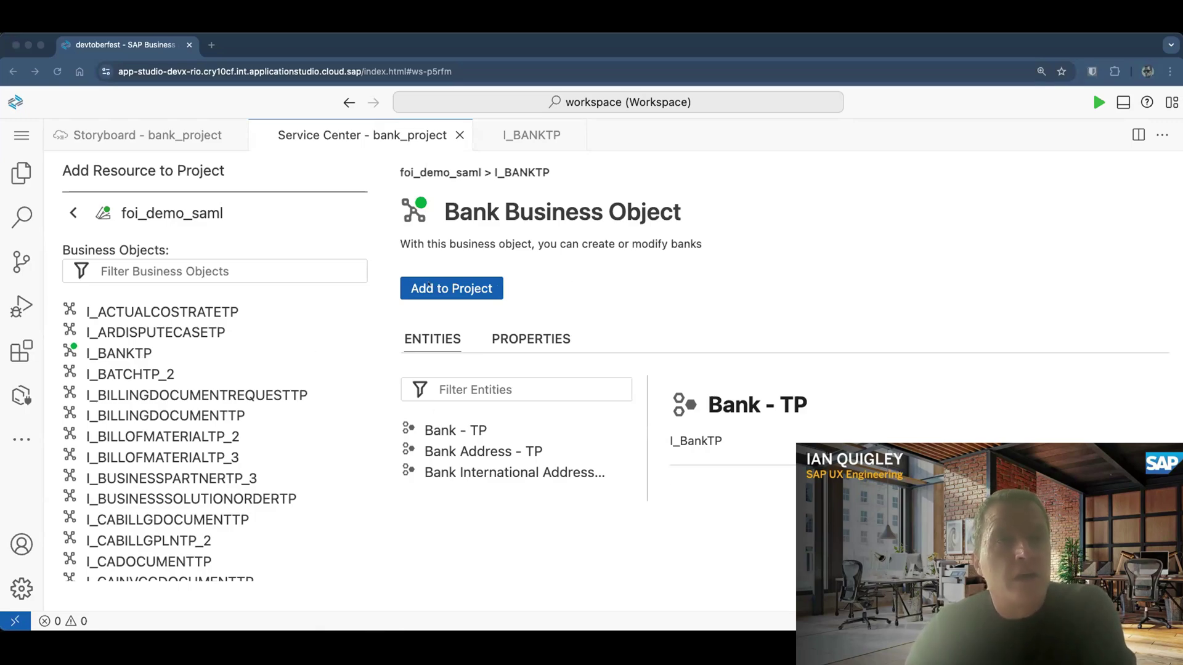
Add the Bank business object to the project and choose the existing package ZDEVTOBERFEST_2024_001 for its UI service.
click(419, 286)
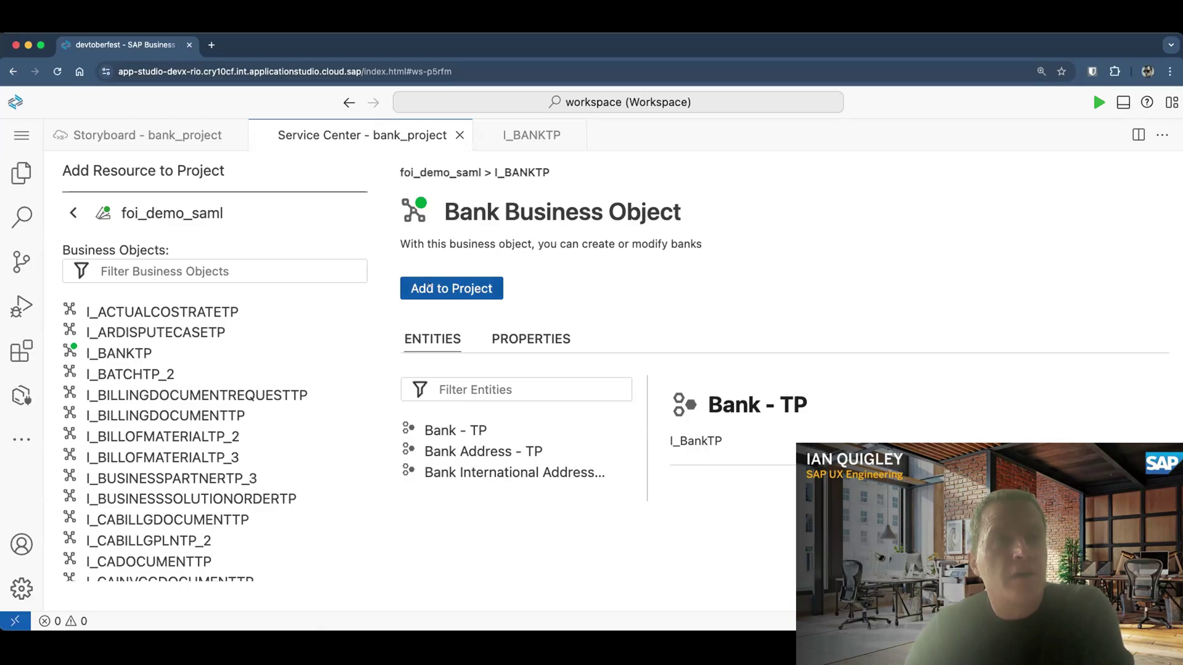
click(431, 287)
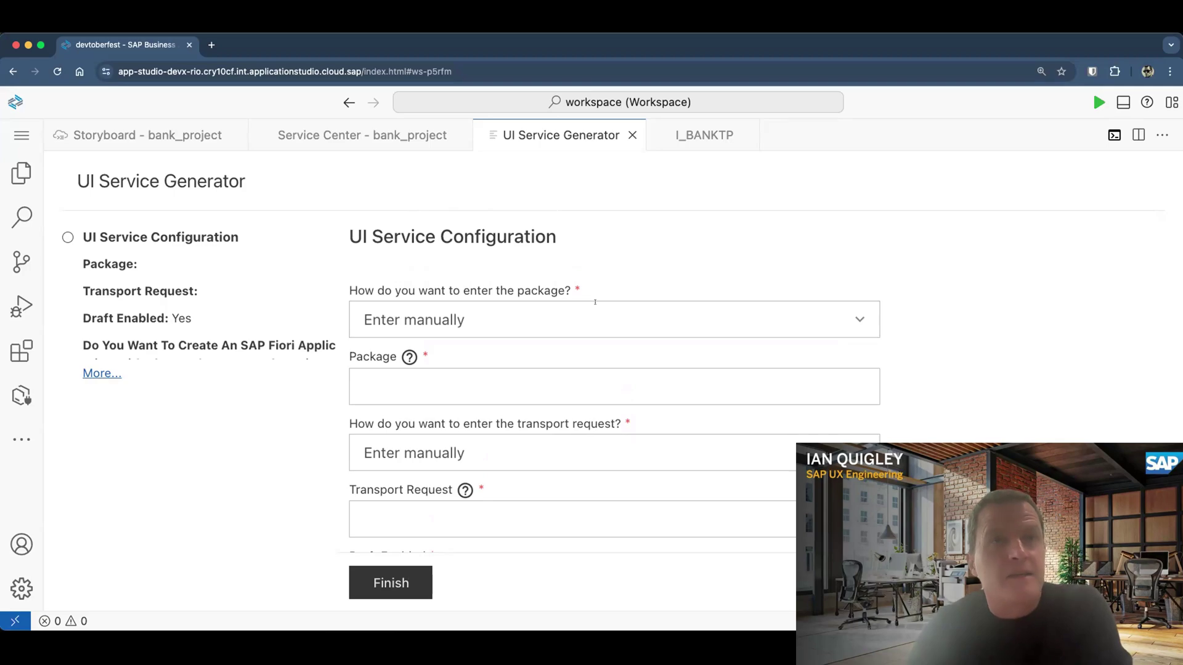
click(595, 305)
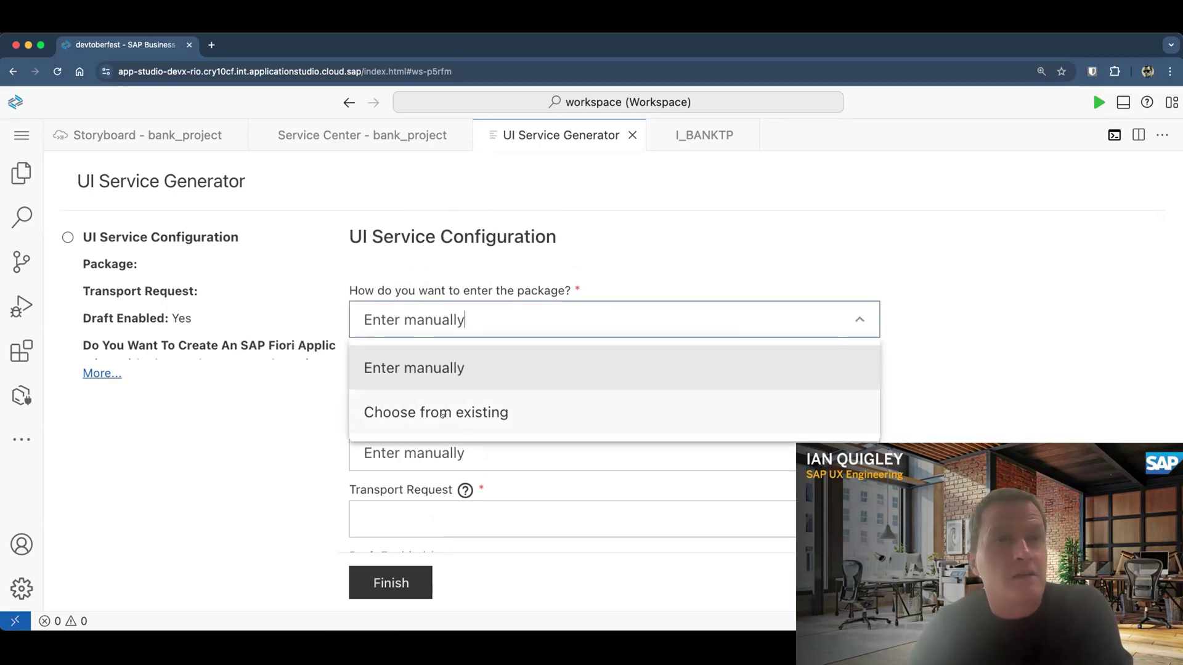
click(504, 412)
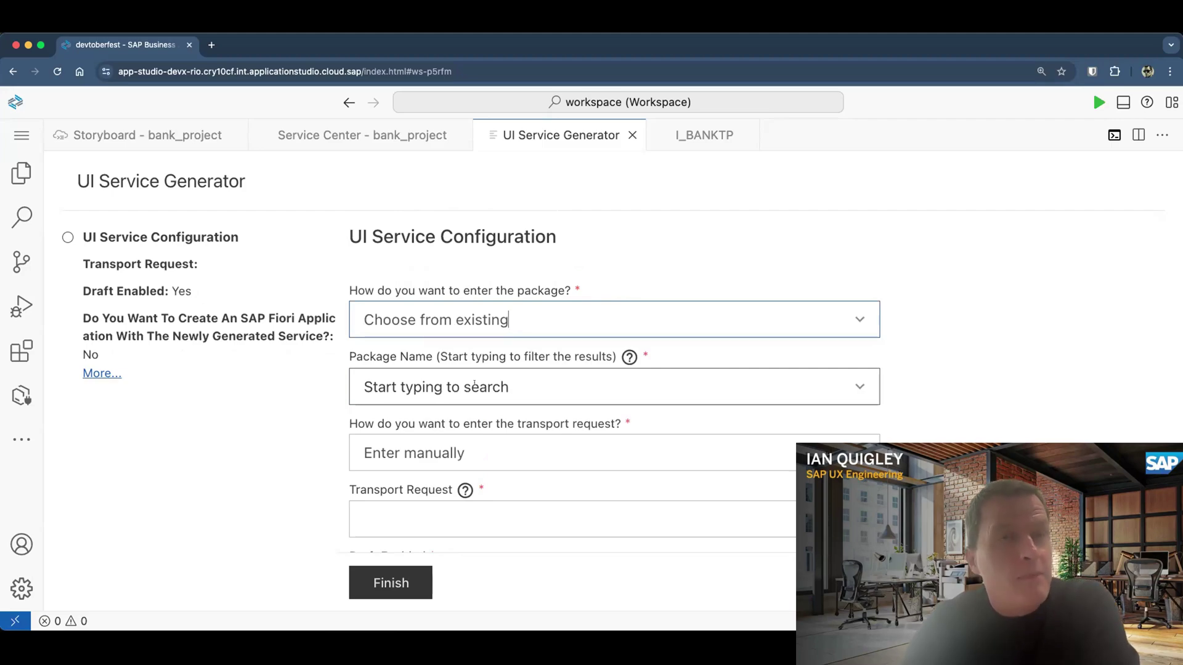
click(474, 386)
text(zdev)
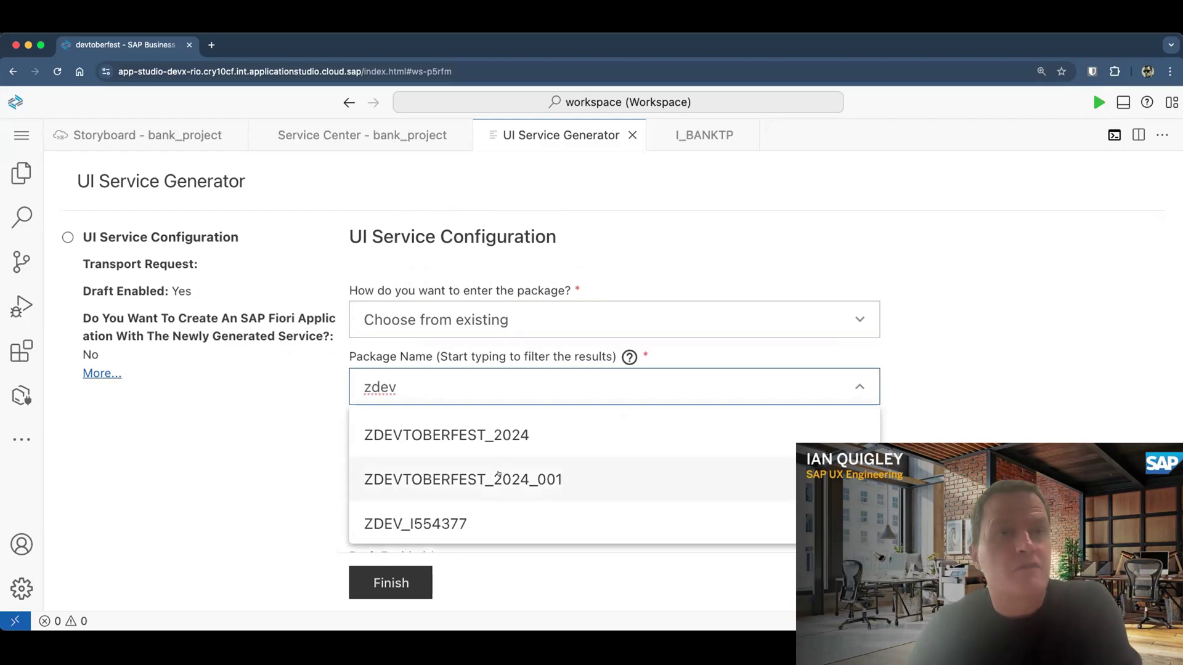
click(499, 477)
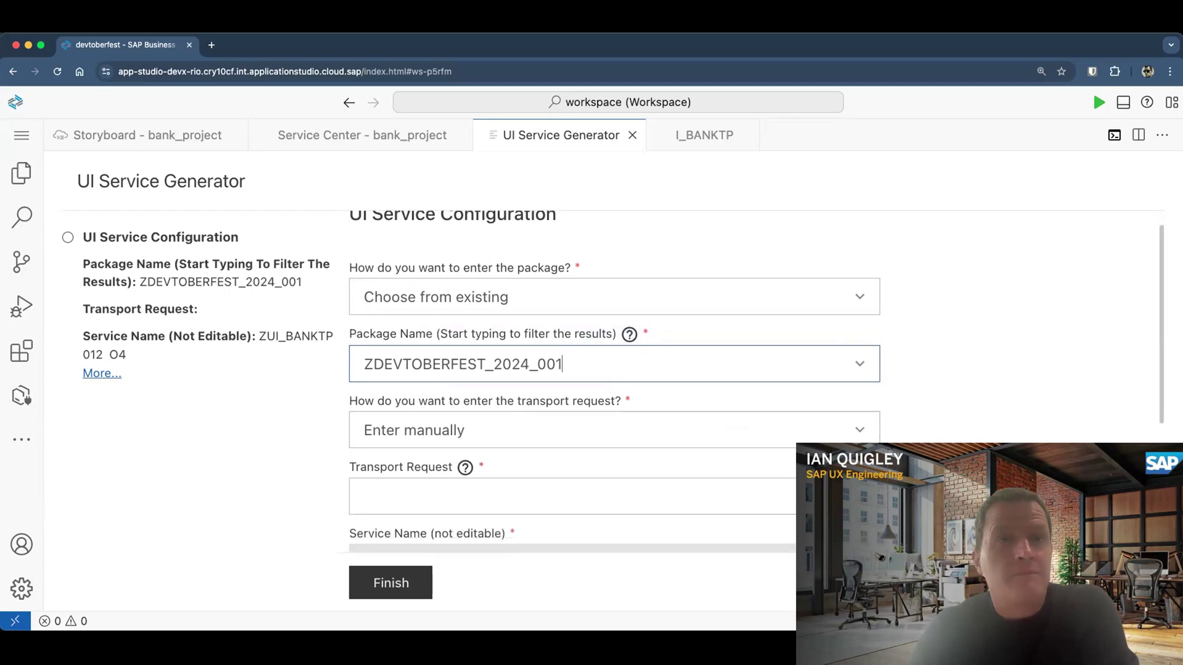
Create a new transport request for the UI service and generate the service, keeping the default draft and Fiori application options.
scroll(593, 349, down, 3)
click(592, 350)
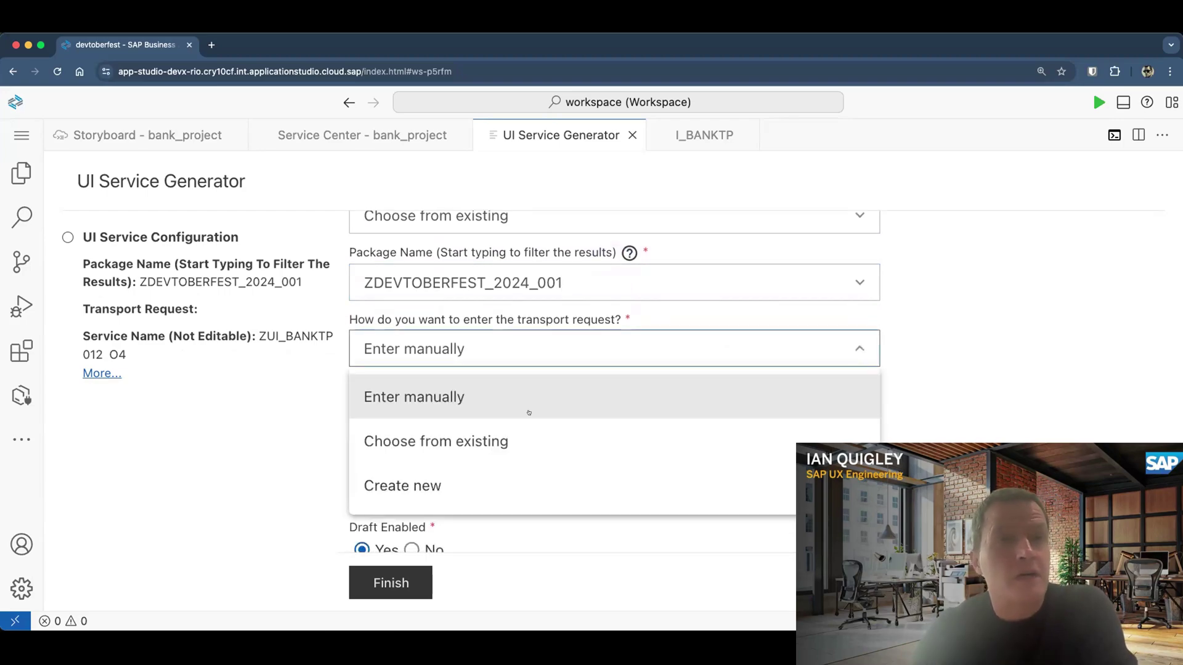
click(490, 484)
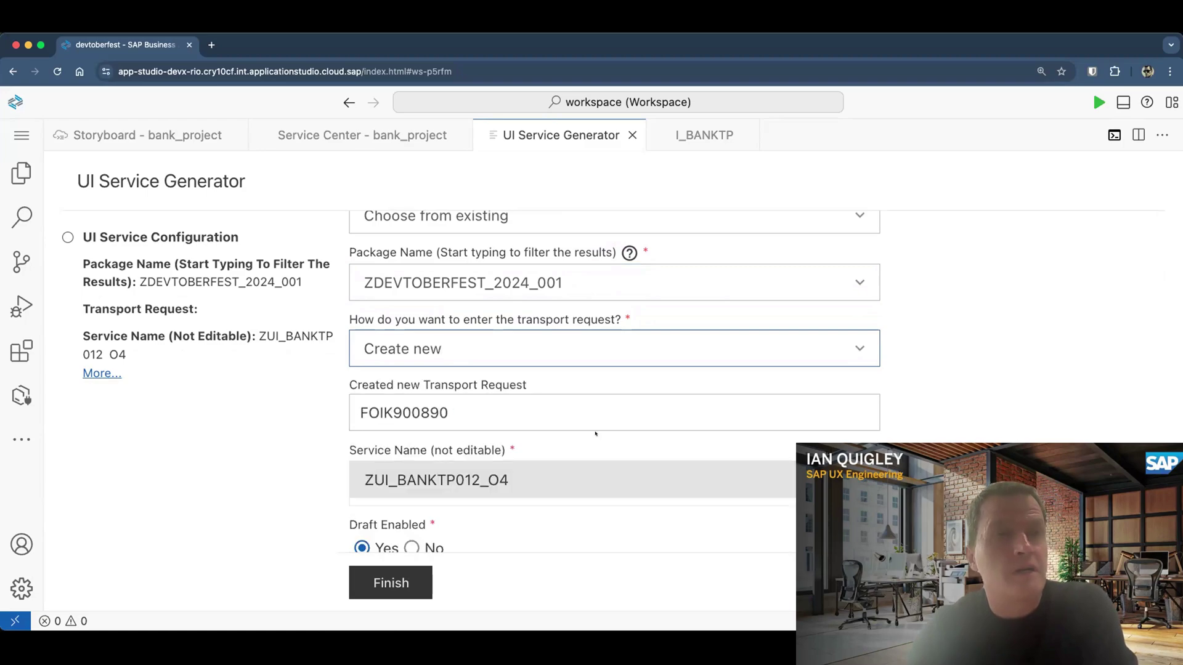
scroll(419, 395, down, 3)
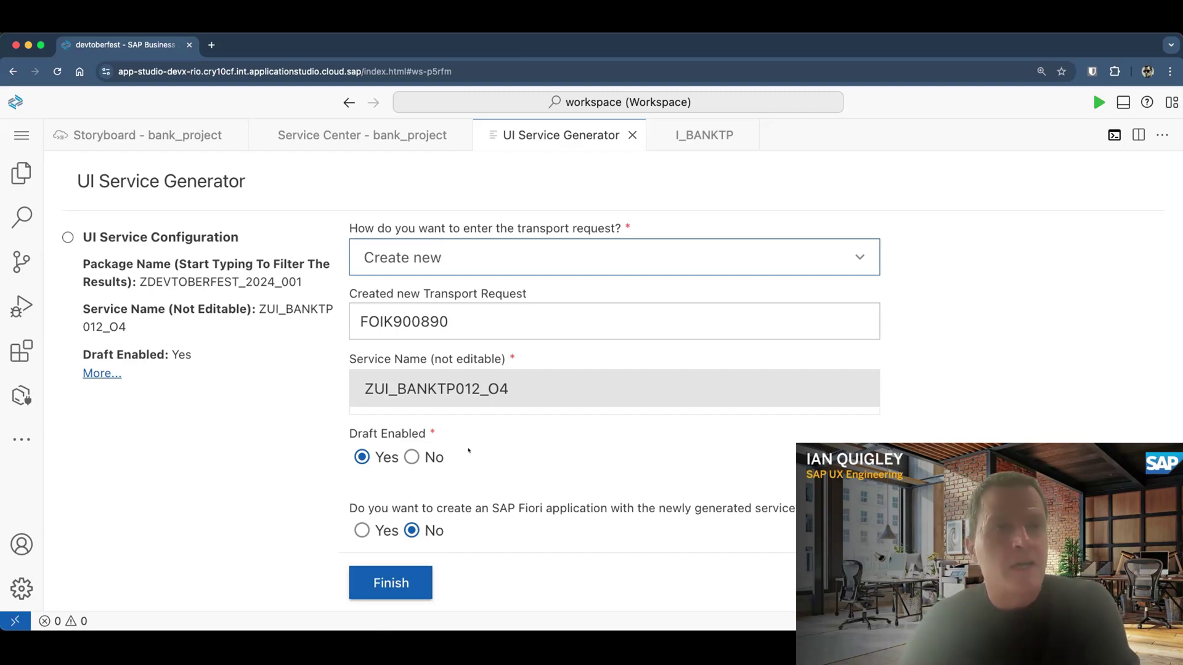
click(393, 582)
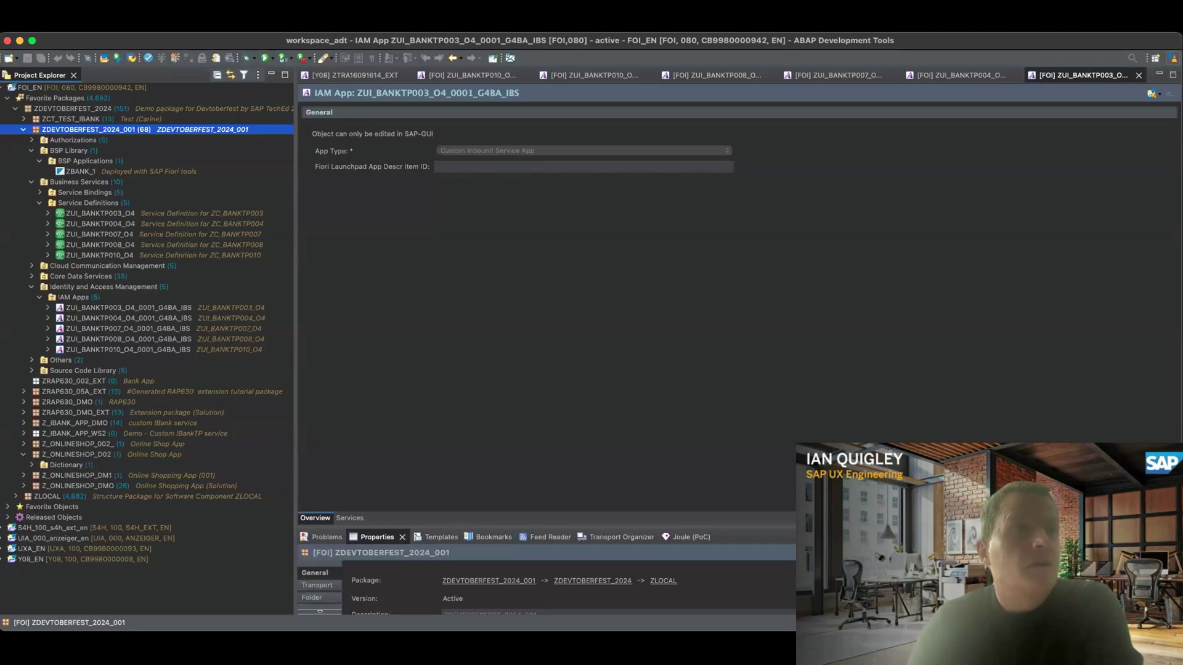
In ABAP Development Tools, refresh the service definitions of package ZDEVTOBERFEST_2024_001 and locate ZUI_BANKTP012_O4.
click(90, 203)
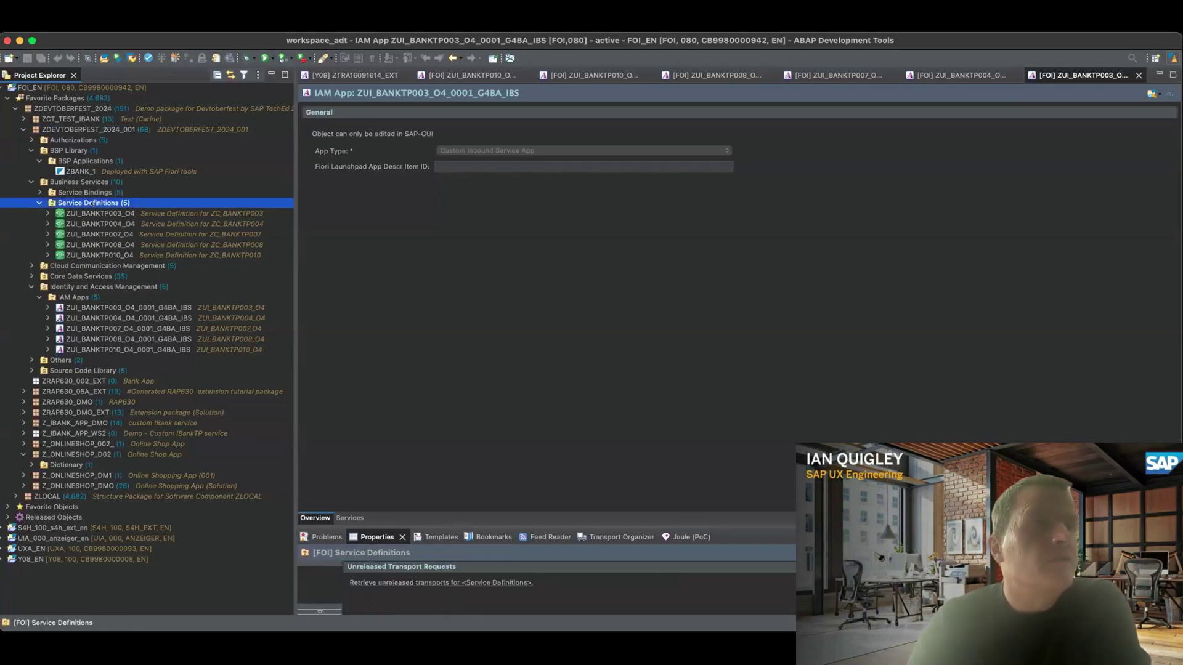
right_click(96, 204)
click(124, 301)
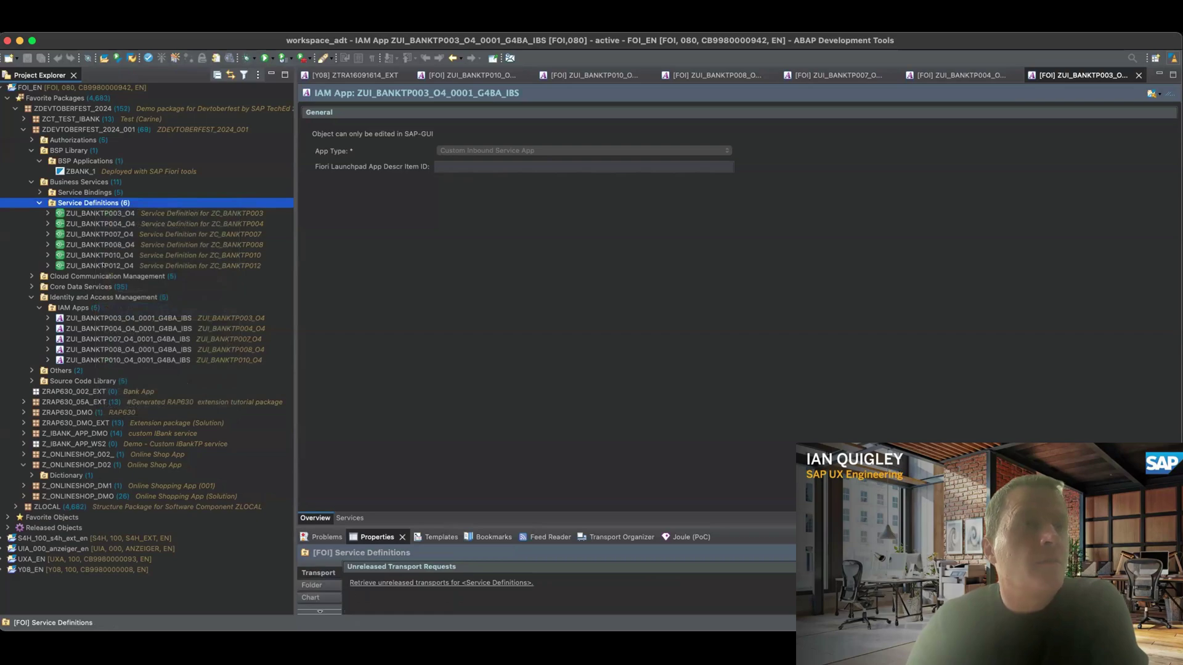
click(102, 265)
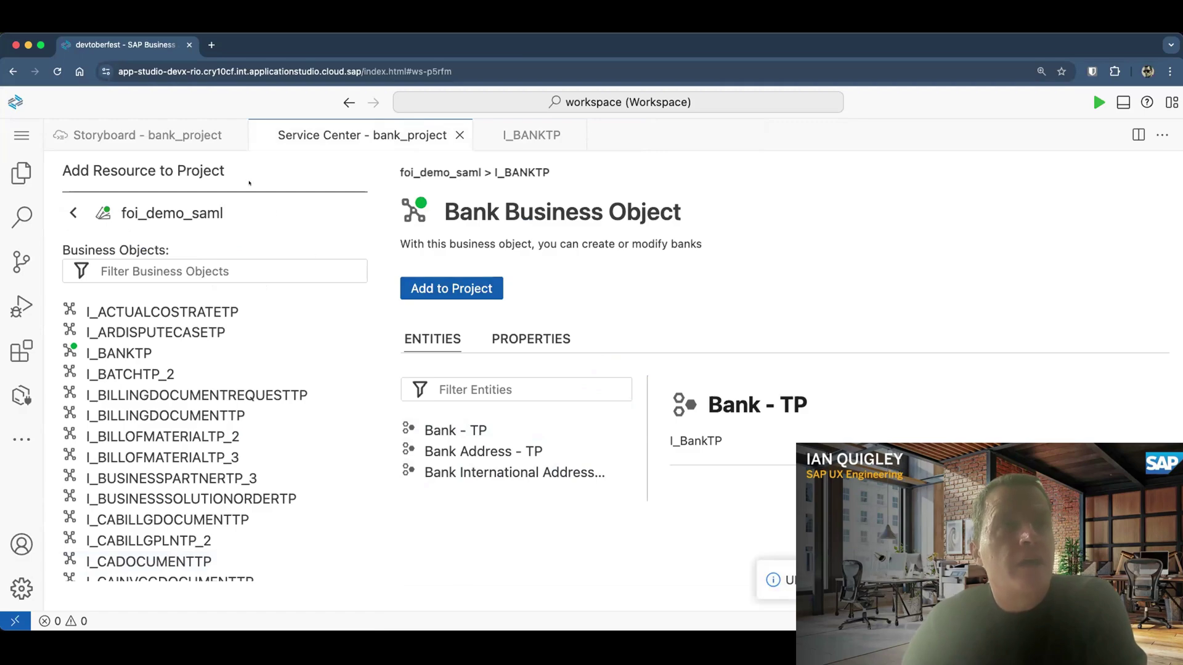
Back in SAP Business Application Studio, check the external resource on the storyboard and examine the project's .service.metadata file.
click(123, 135)
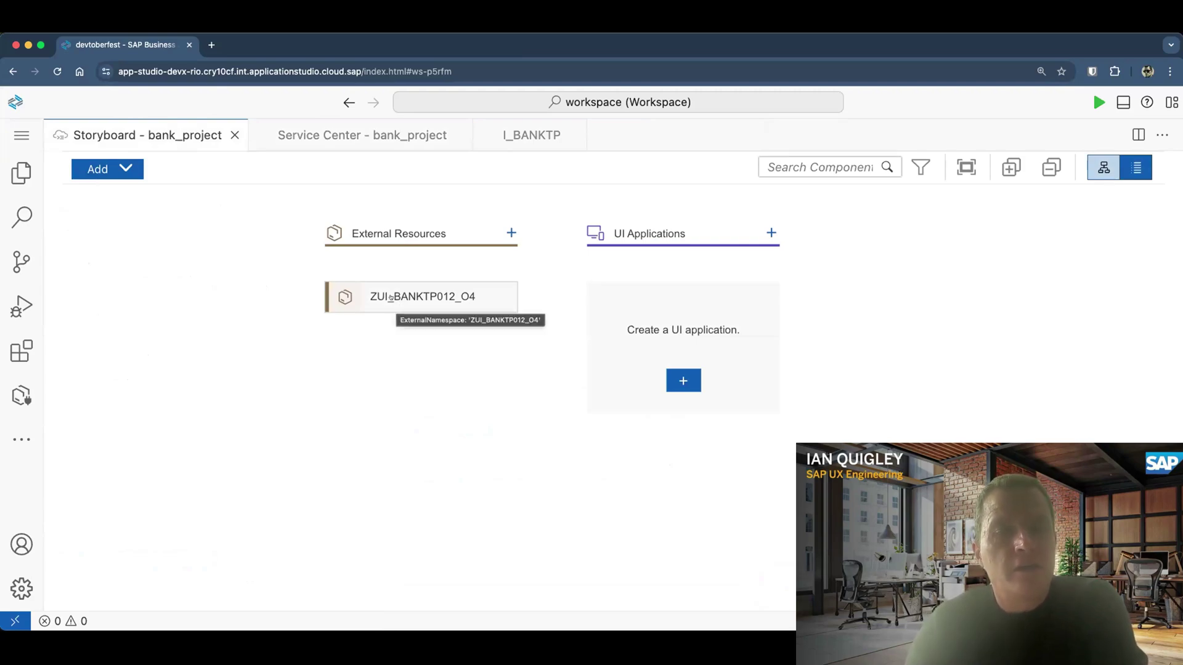
click(37, 176)
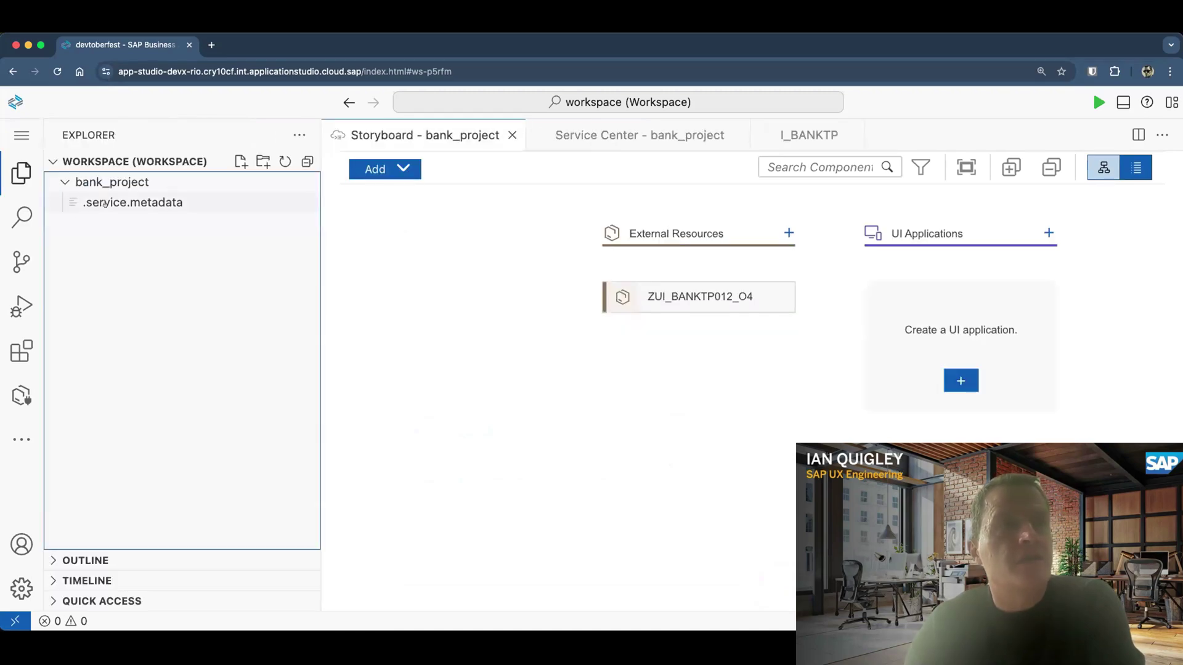
click(105, 203)
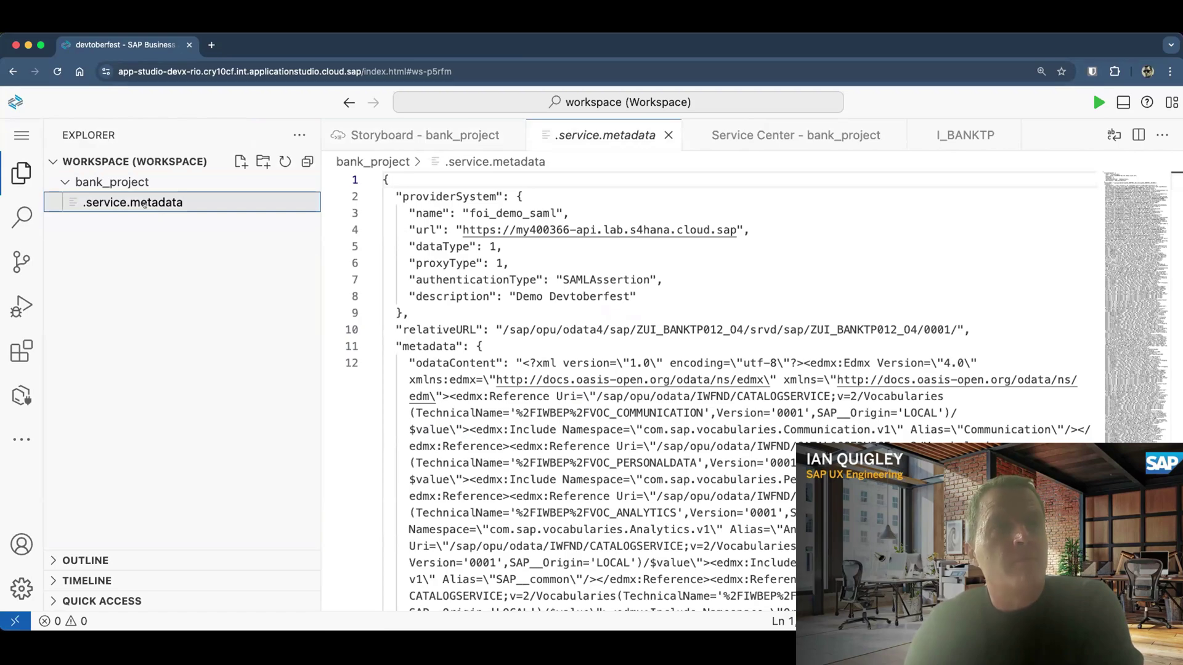
scroll(516, 277, down, 5)
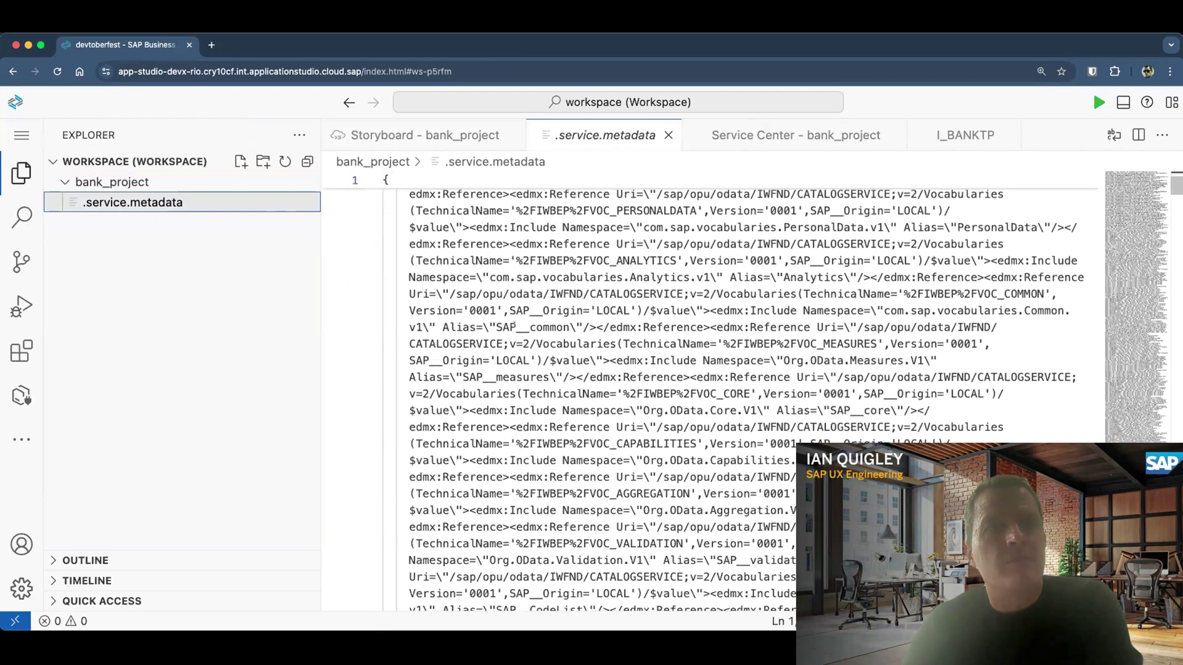
scroll(515, 308, up, 3)
scroll(514, 326, up, 1)
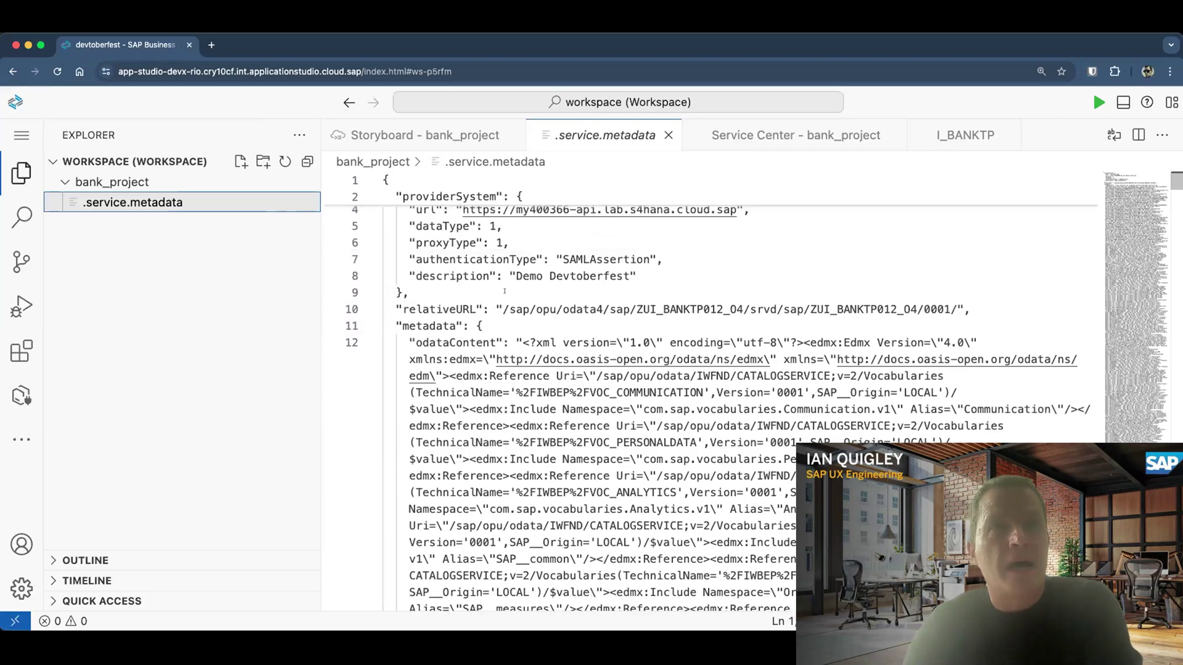
Start a new UI application from the storyboard using the List Report Page template, accepting Bank as main entity and the Responsive table type.
click(392, 136)
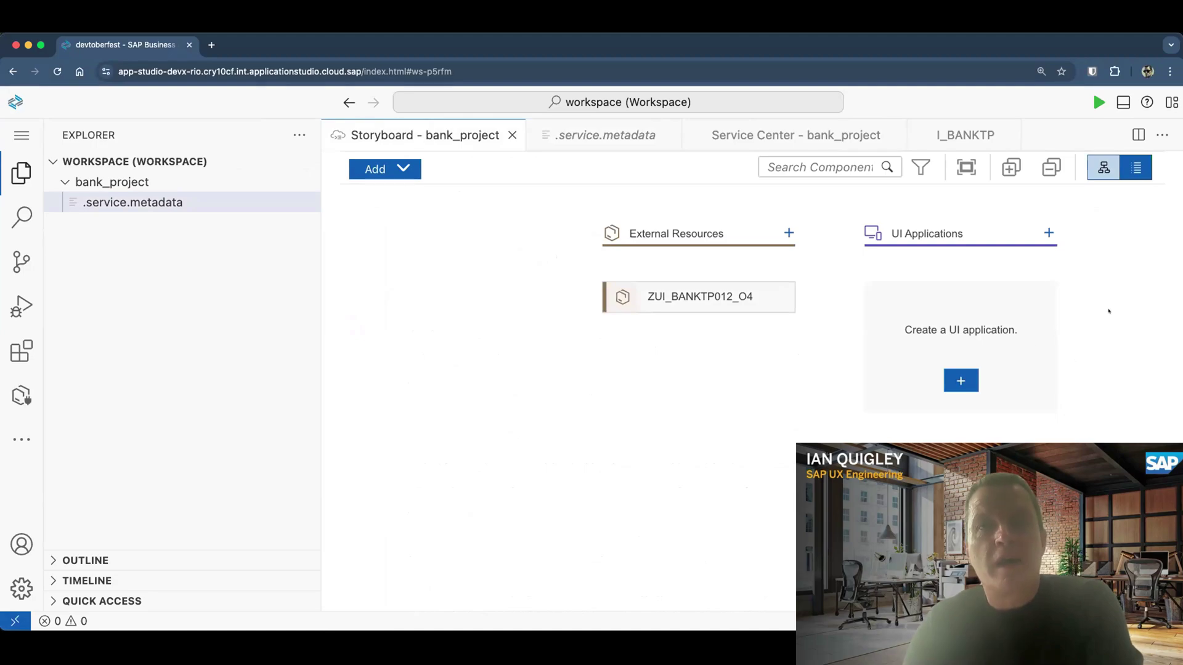
click(1046, 229)
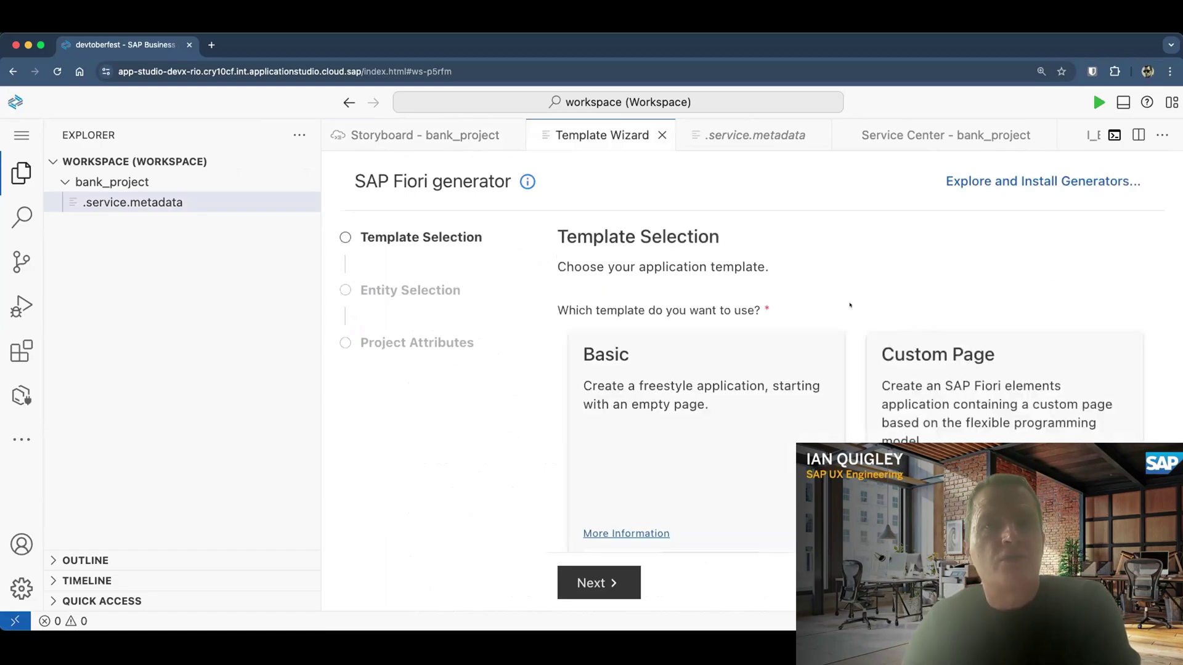
scroll(849, 305, down, 6)
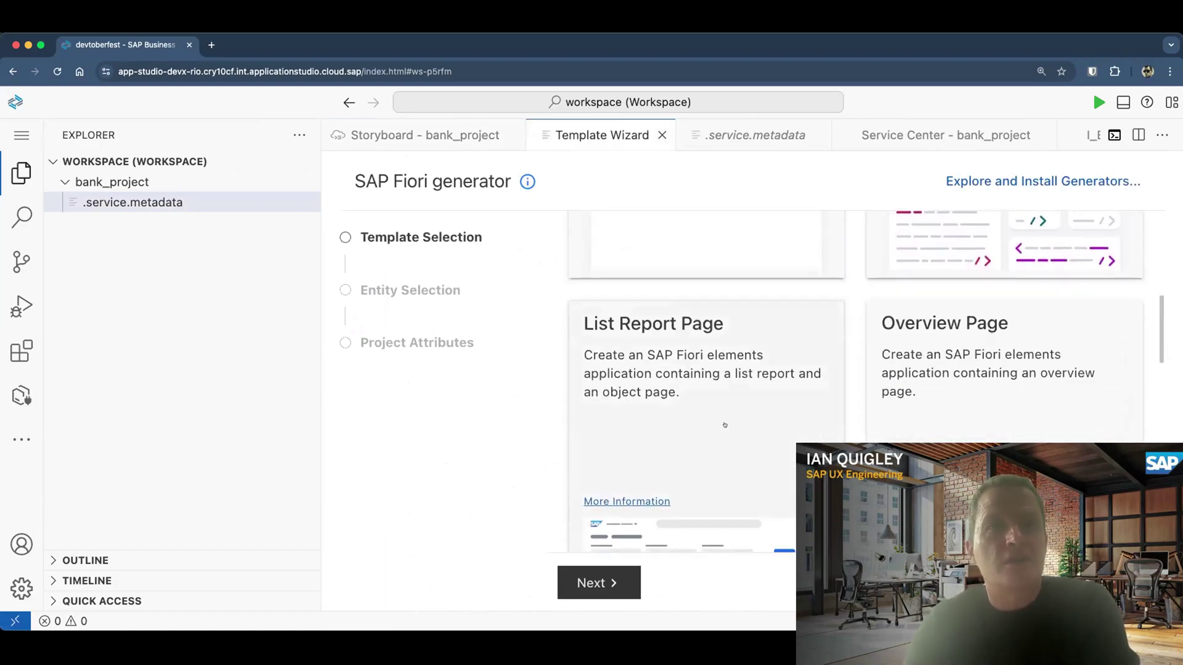
click(724, 425)
click(598, 583)
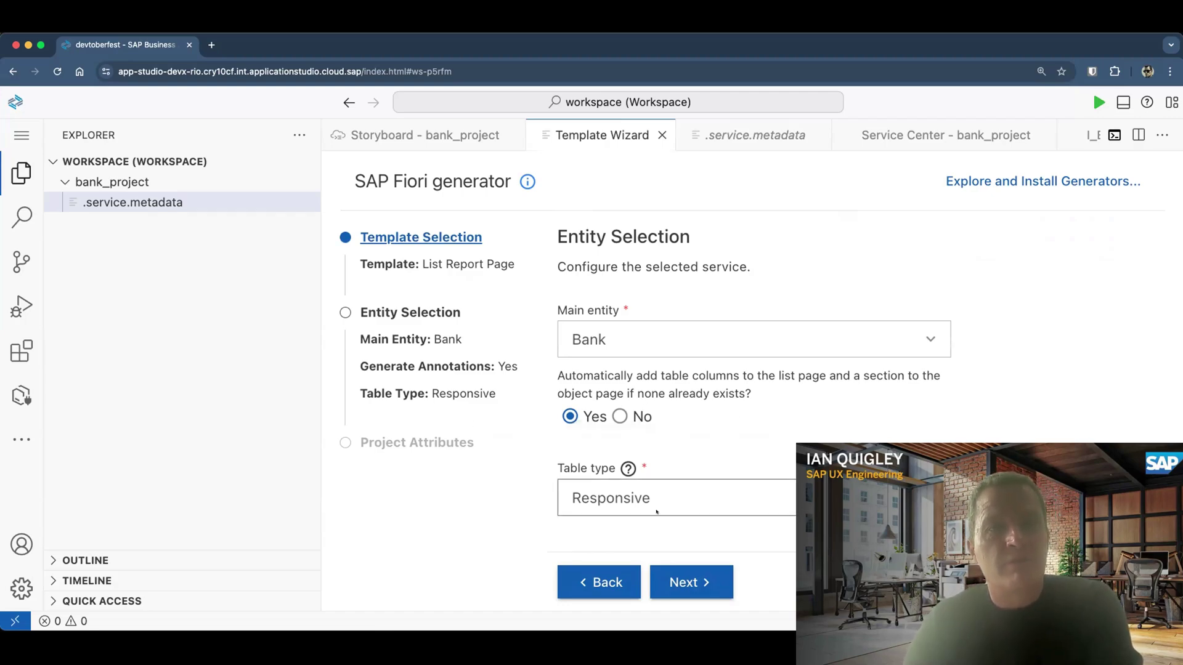
click(706, 582)
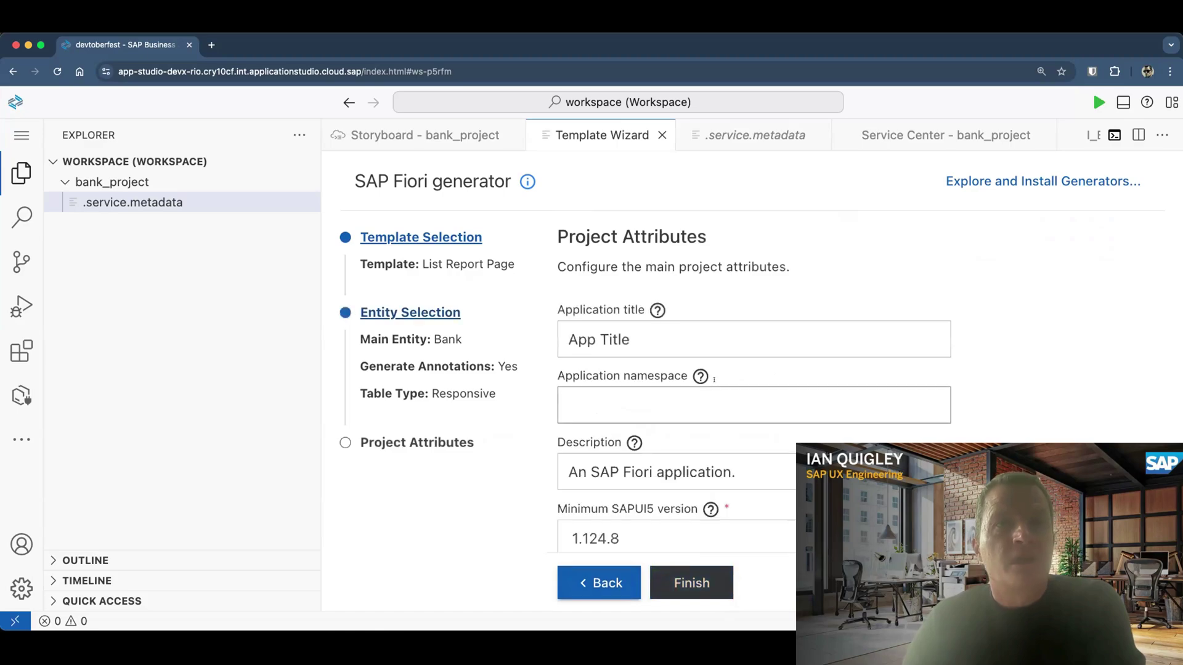
Set the application title to My Bank Application.
key(super+a)
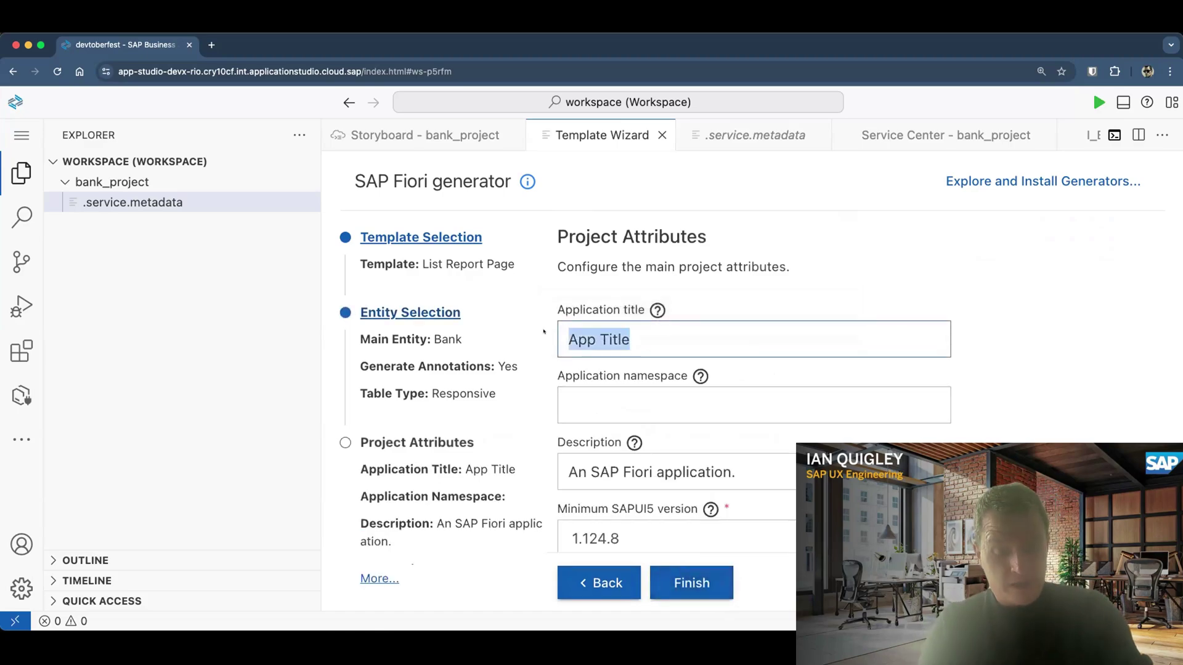
text(My Nan)
key(BackSpace)
key(BackSpace)
key(BackSpace)
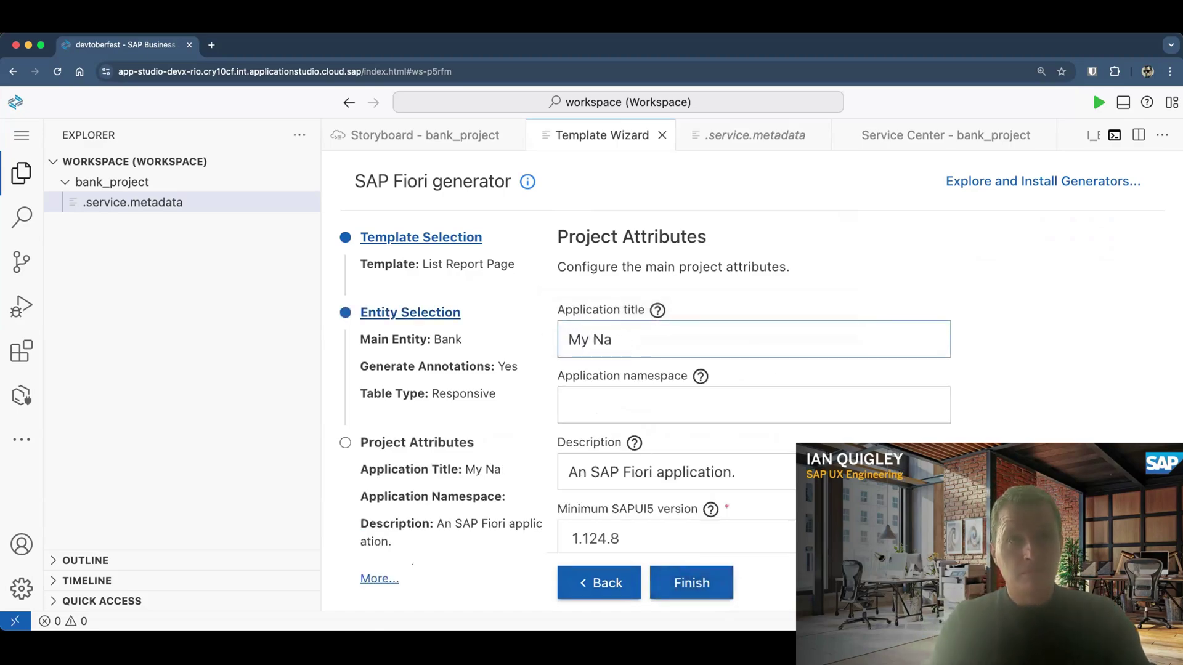
text(Bank Application)
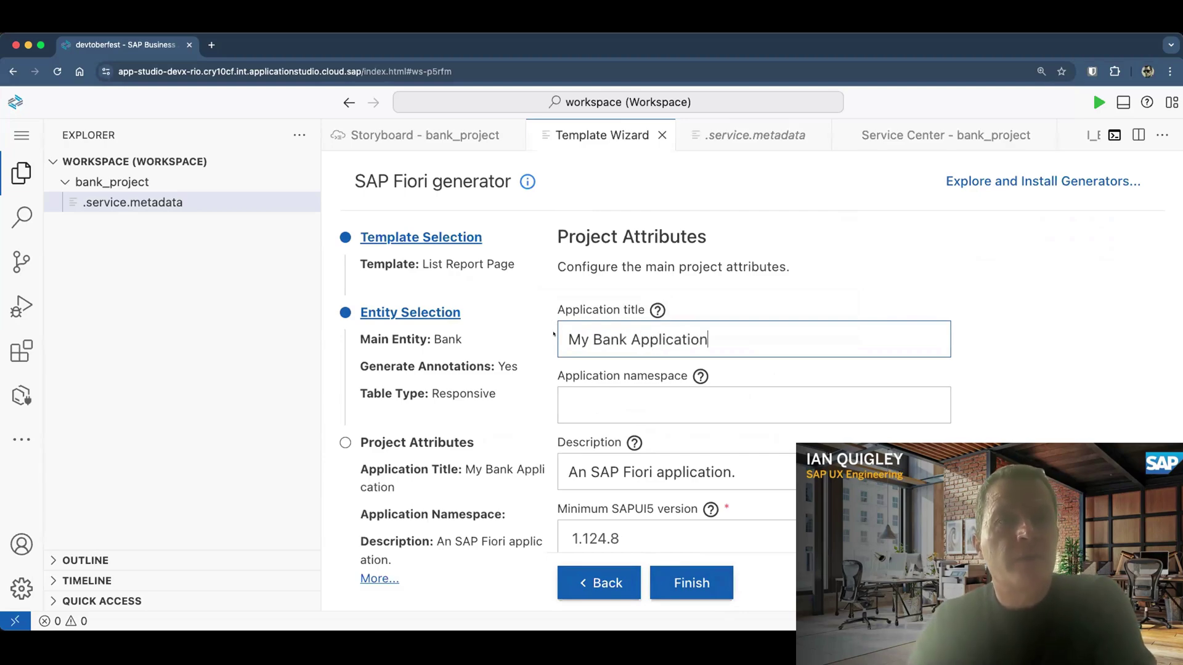
Enable the deployment configuration in the project attributes and proceed to the deployment settings.
scroll(593, 389, down, 3)
scroll(579, 366, down, 3)
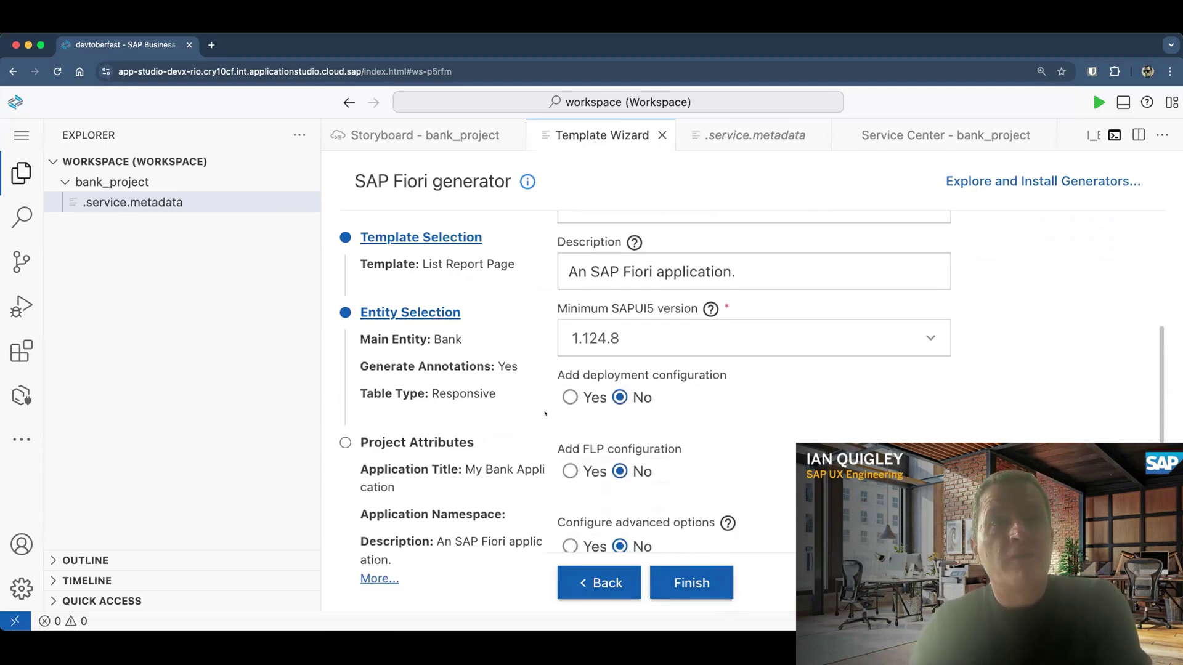
scroll(566, 422, down, 1)
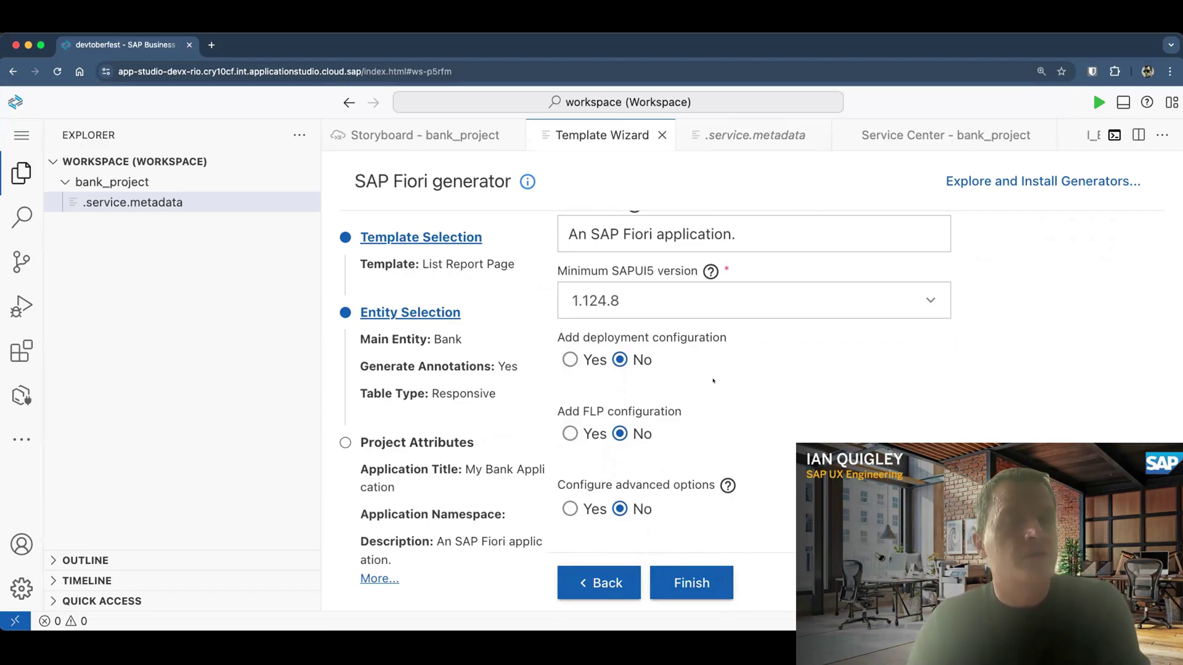
click(568, 360)
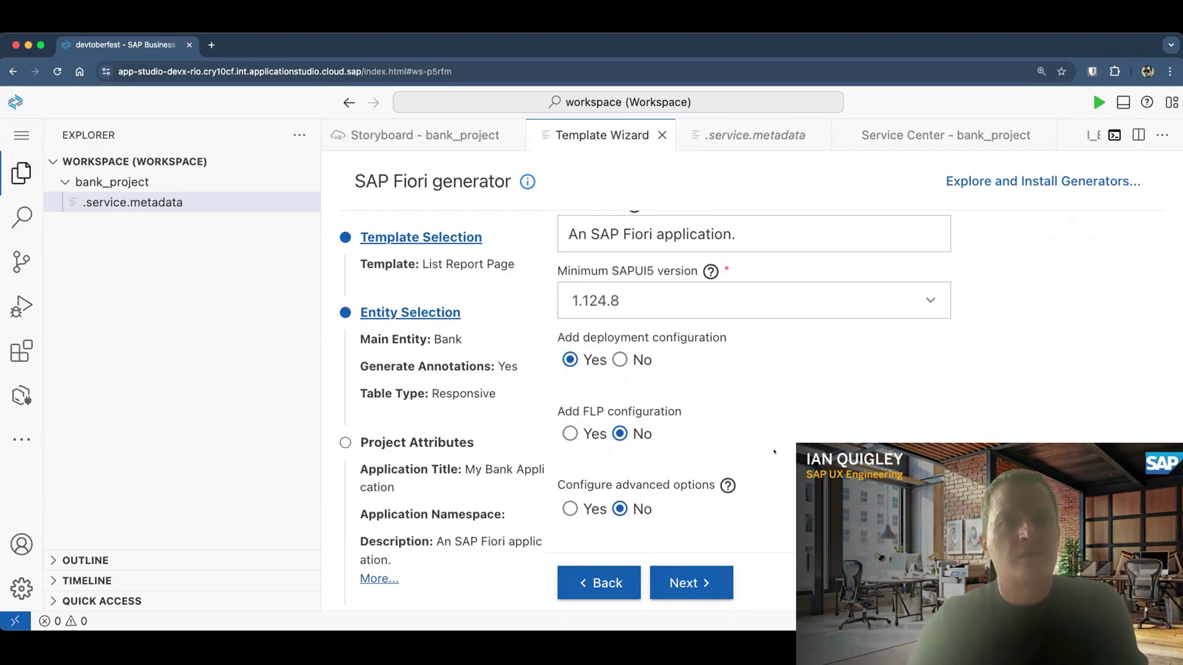
click(691, 582)
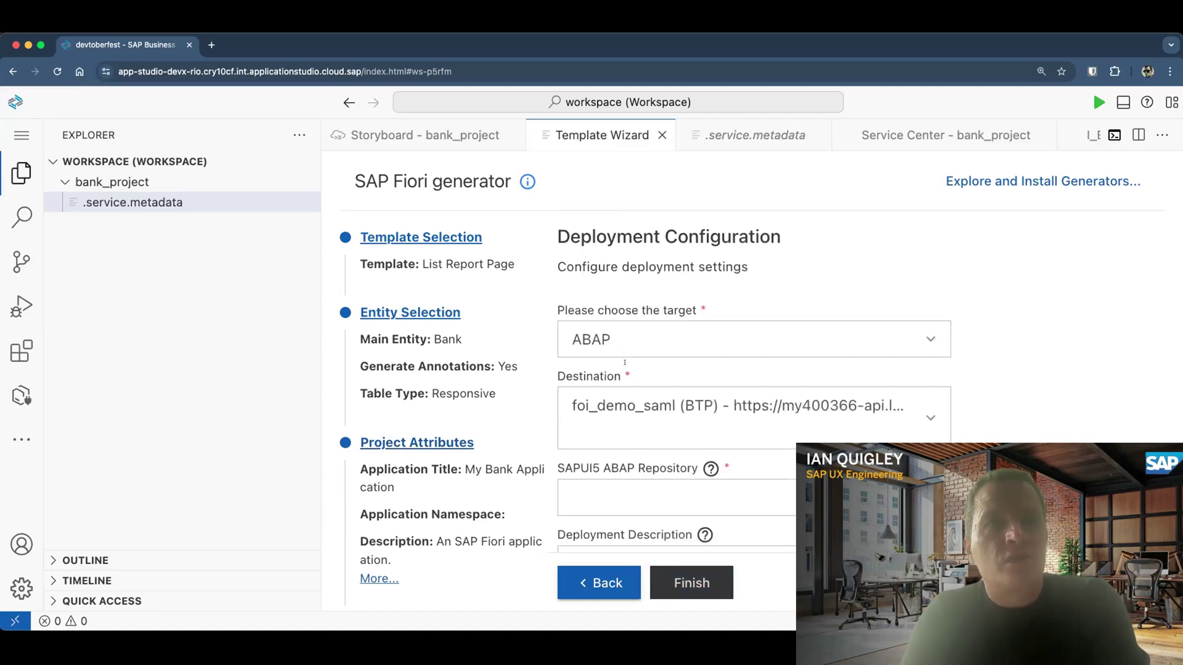
Set the SAPUI5 ABAP repository name to zdevtoberfestde in the deployment configuration.
scroll(616, 350, down, 3)
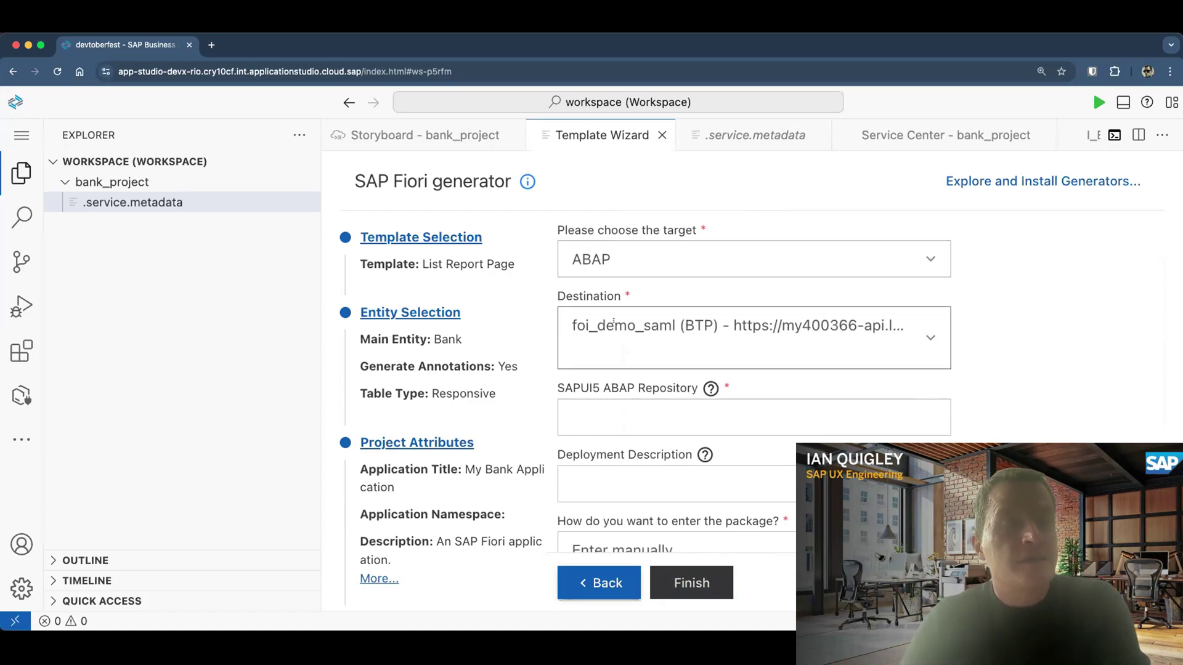
click(597, 411)
text(zd)
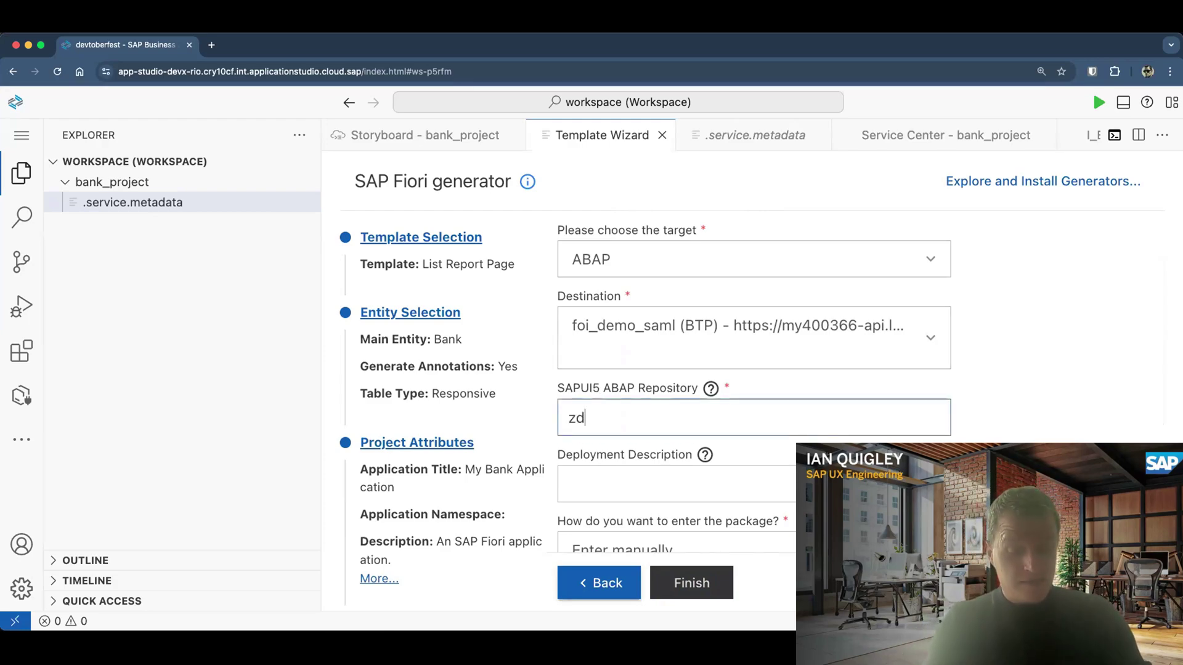
text(ev)
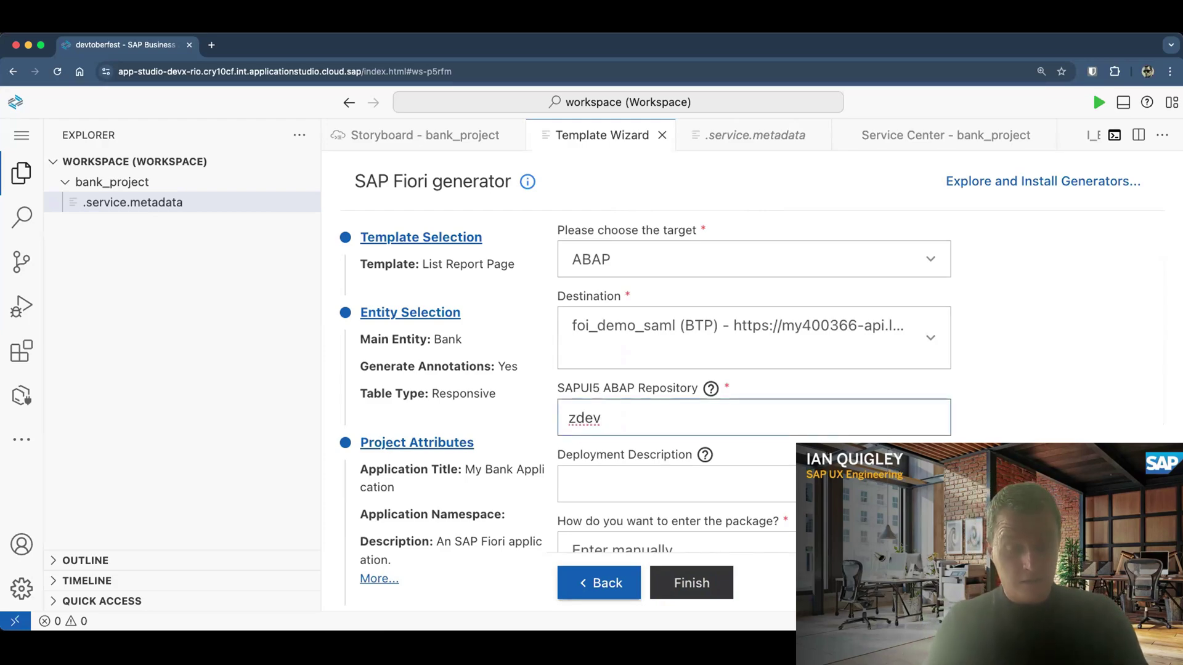
text(tober)
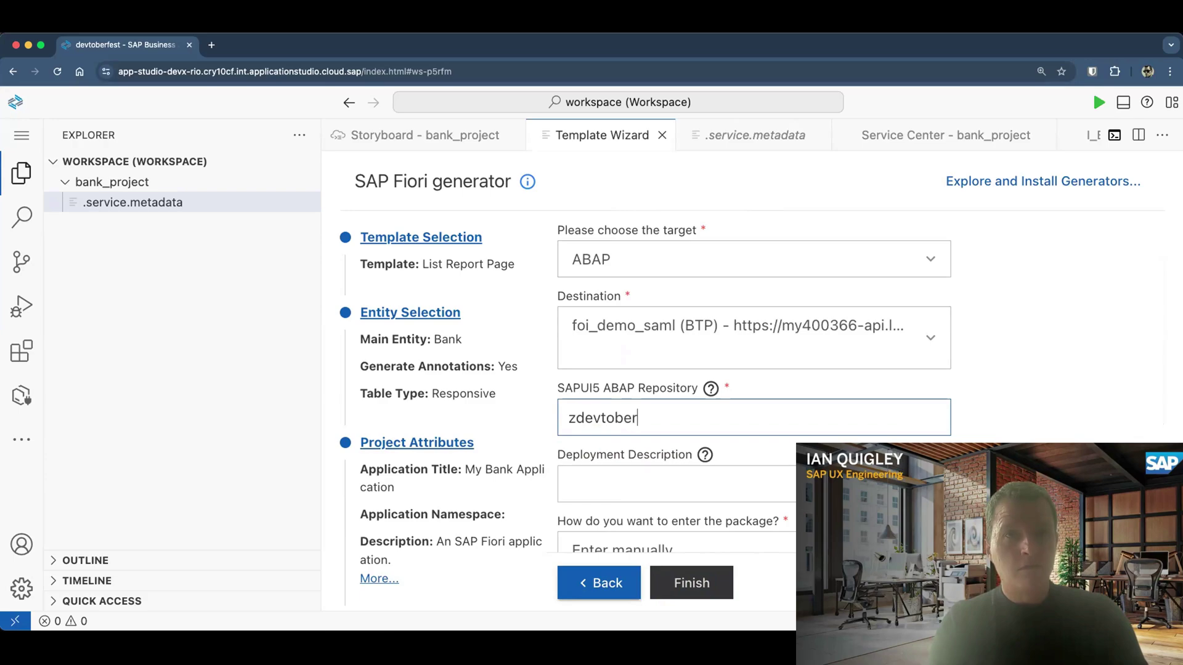
text(fest_demo)
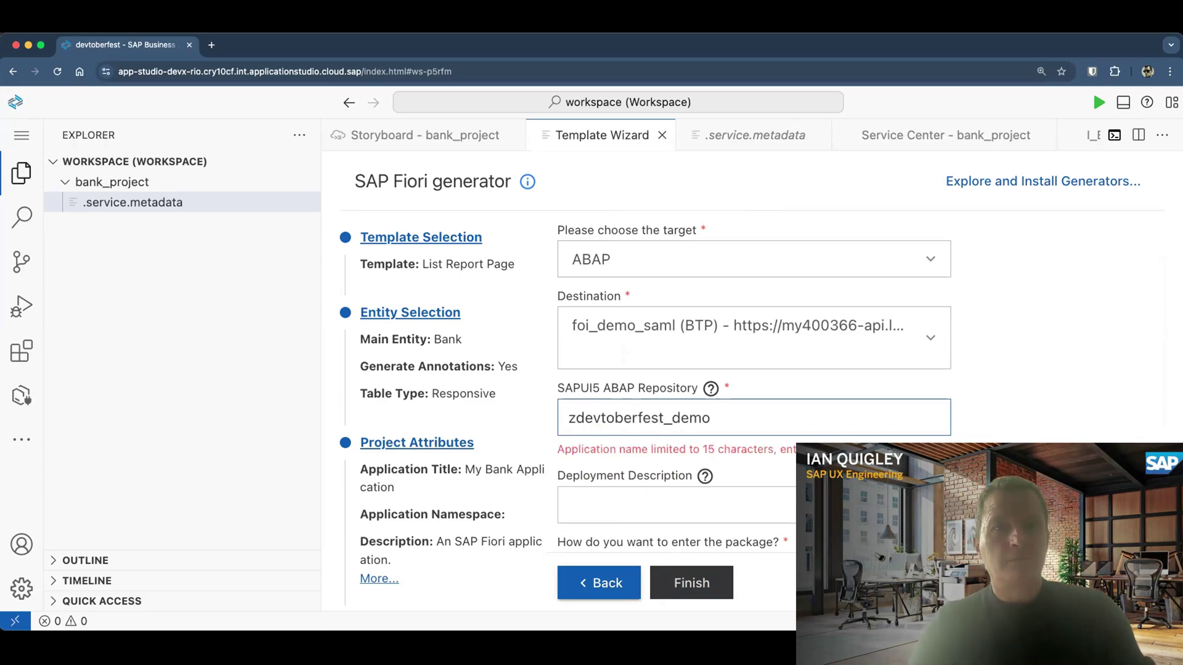
key(BackSpace)
key(BackSpace)
key(BackSpace)
key(BackSpace)
key(BackSpace)
key(BackSpace)
text(tdemo)
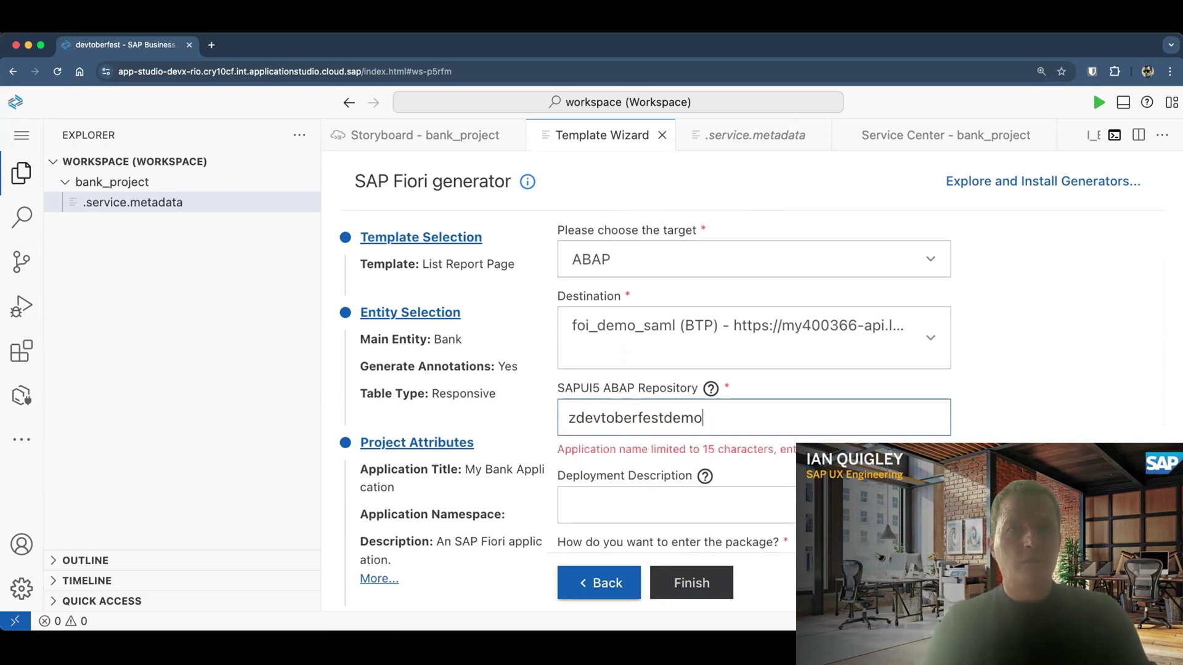
key(BackSpace)
key(BackSpace)
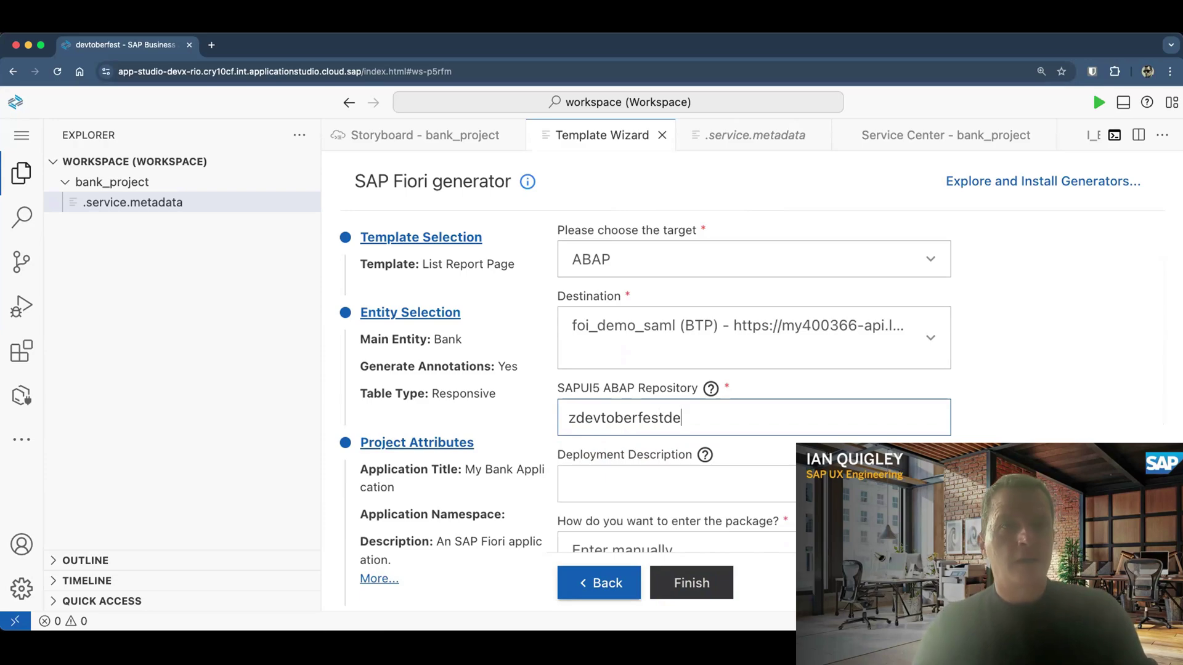
Set the package entry to Choose from existing and select package ZDEVTOBERFEST_2024_001.
scroll(652, 364, down, 3)
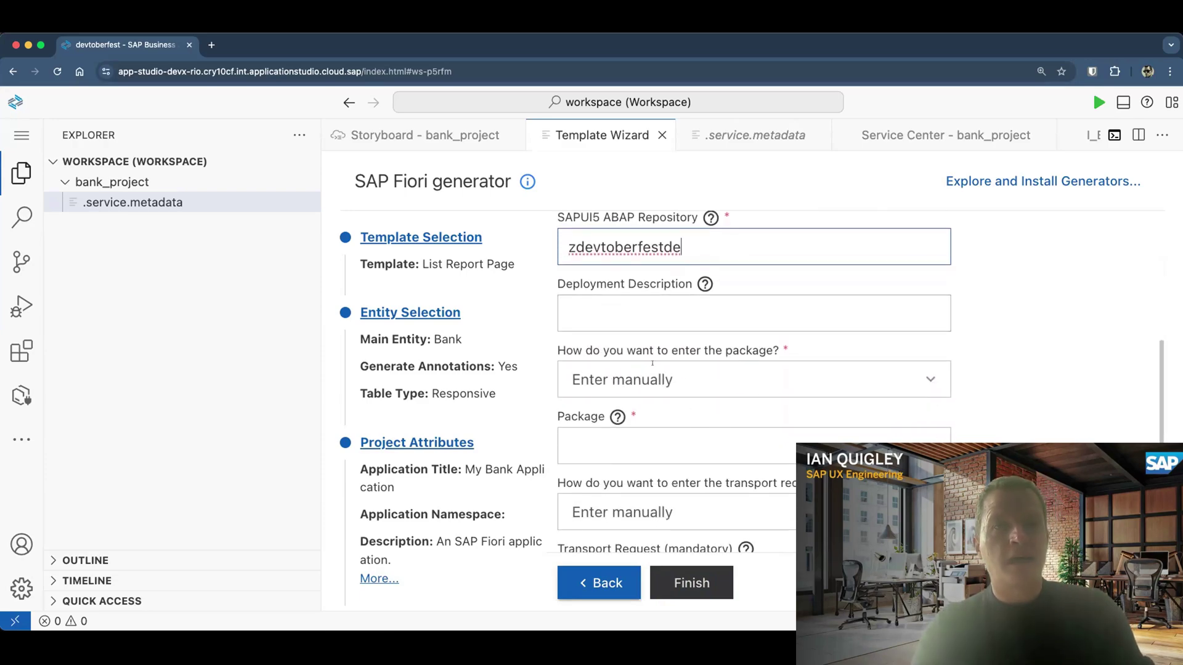
click(653, 369)
click(616, 475)
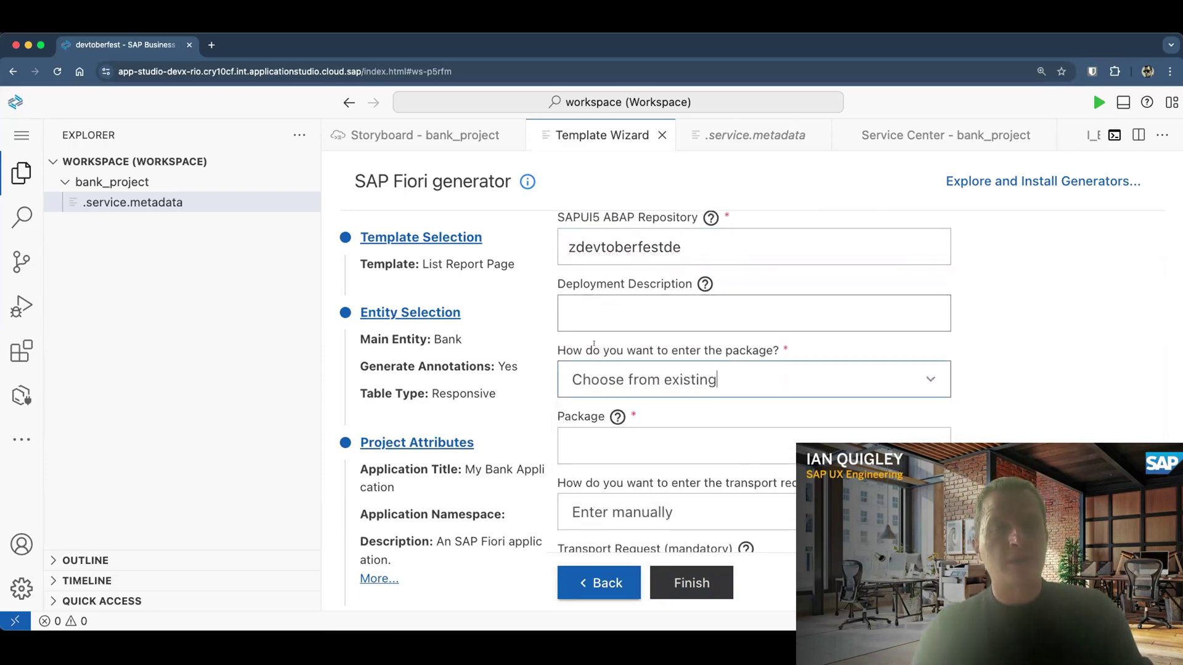
scroll(593, 344, down, 1)
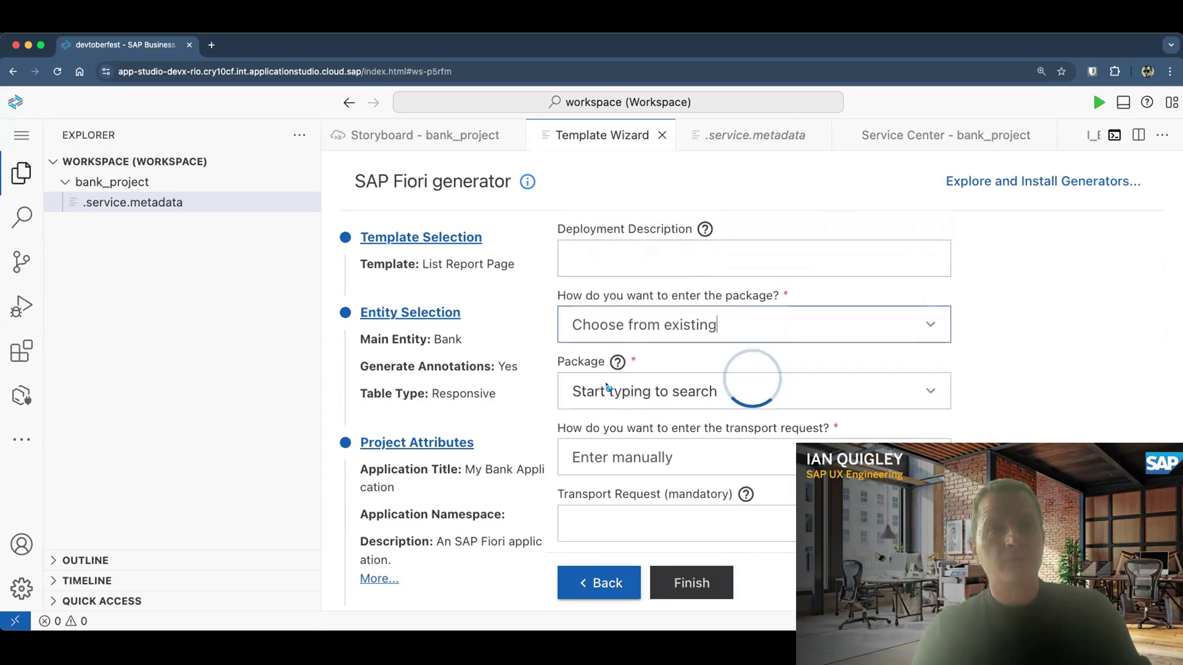
text(zdev)
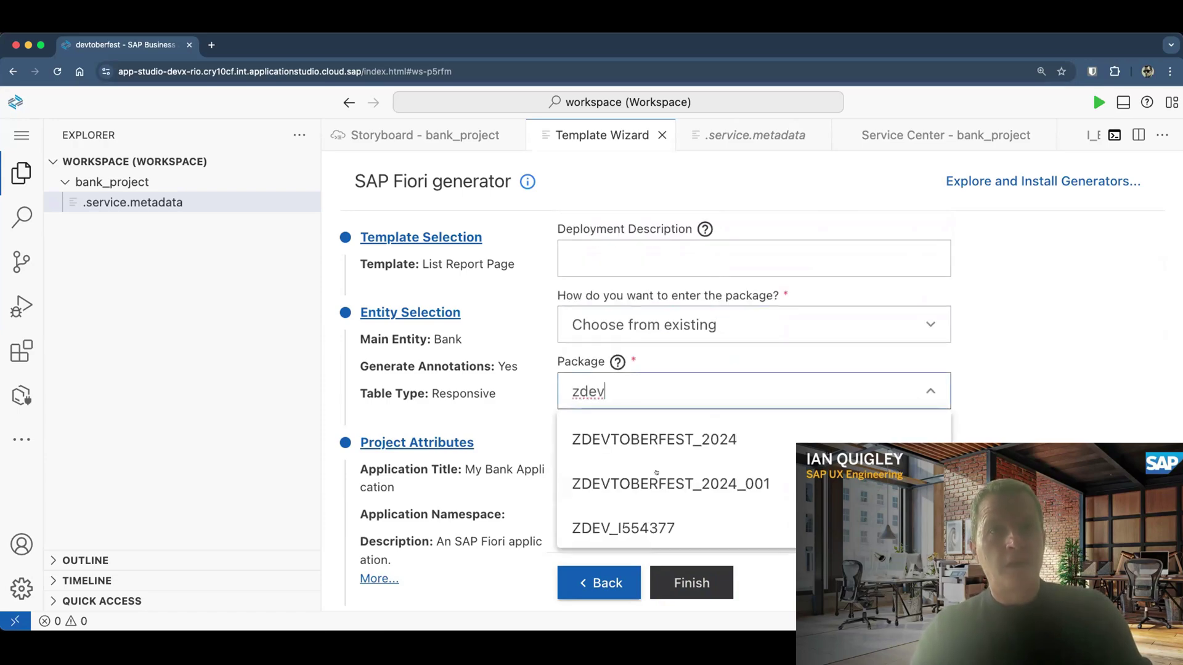
click(670, 484)
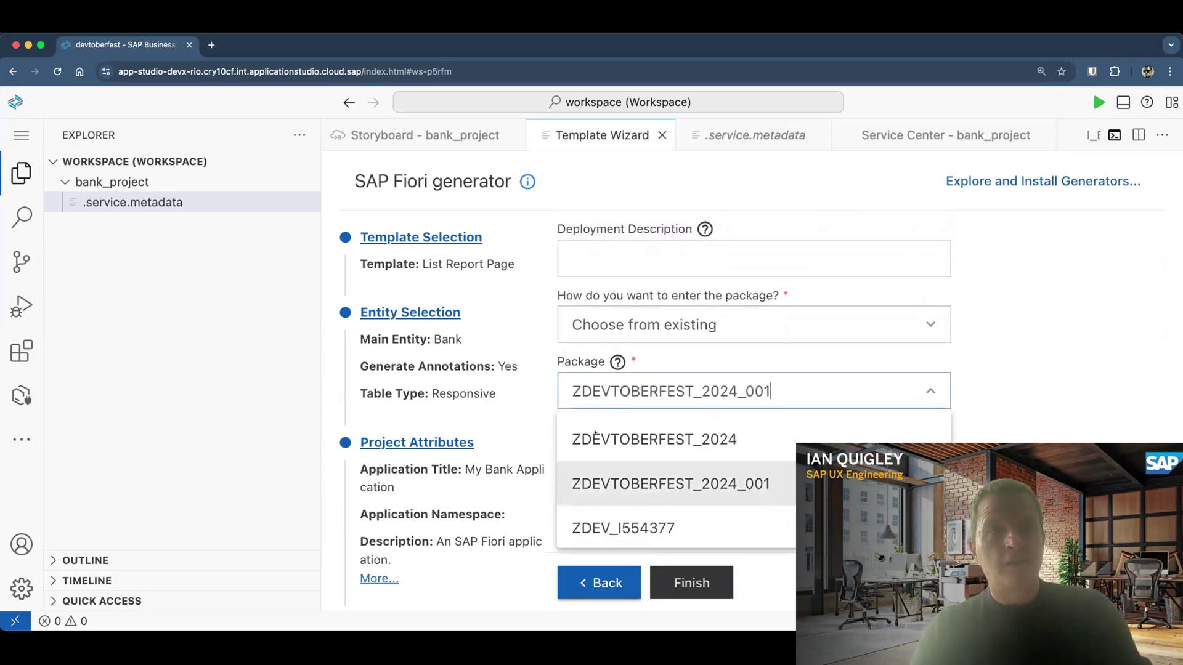
Choose the existing transport request FOIK900890 (Created by UI service generator) and finish generating the application.
scroll(899, 438, down, 1)
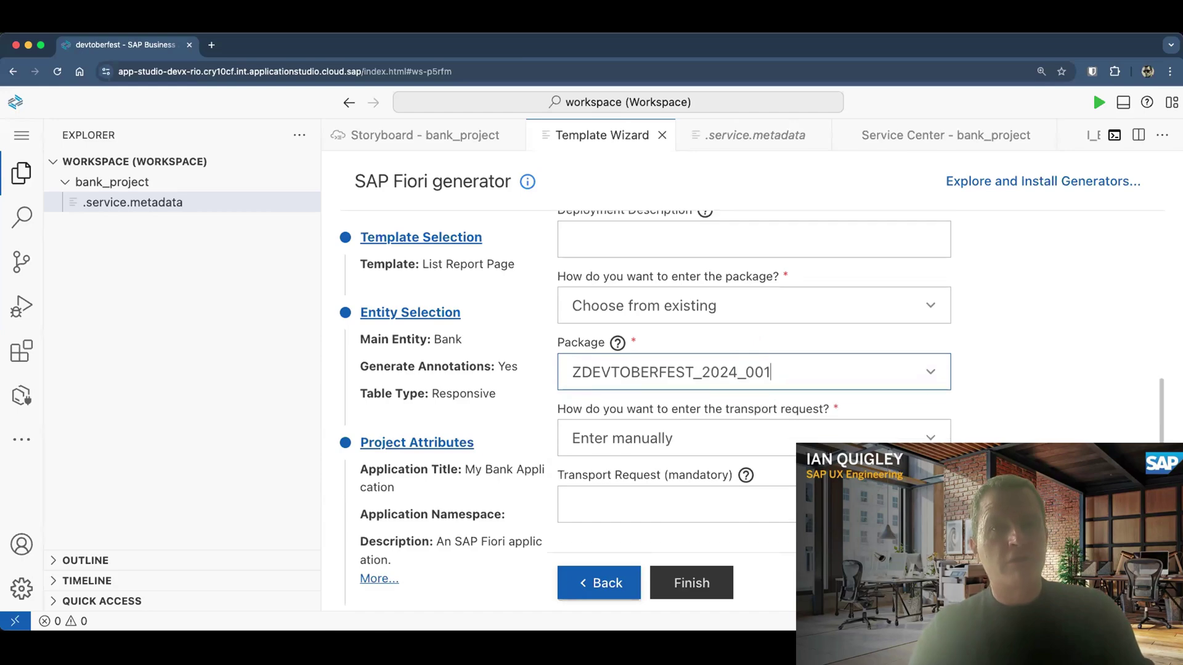
click(899, 438)
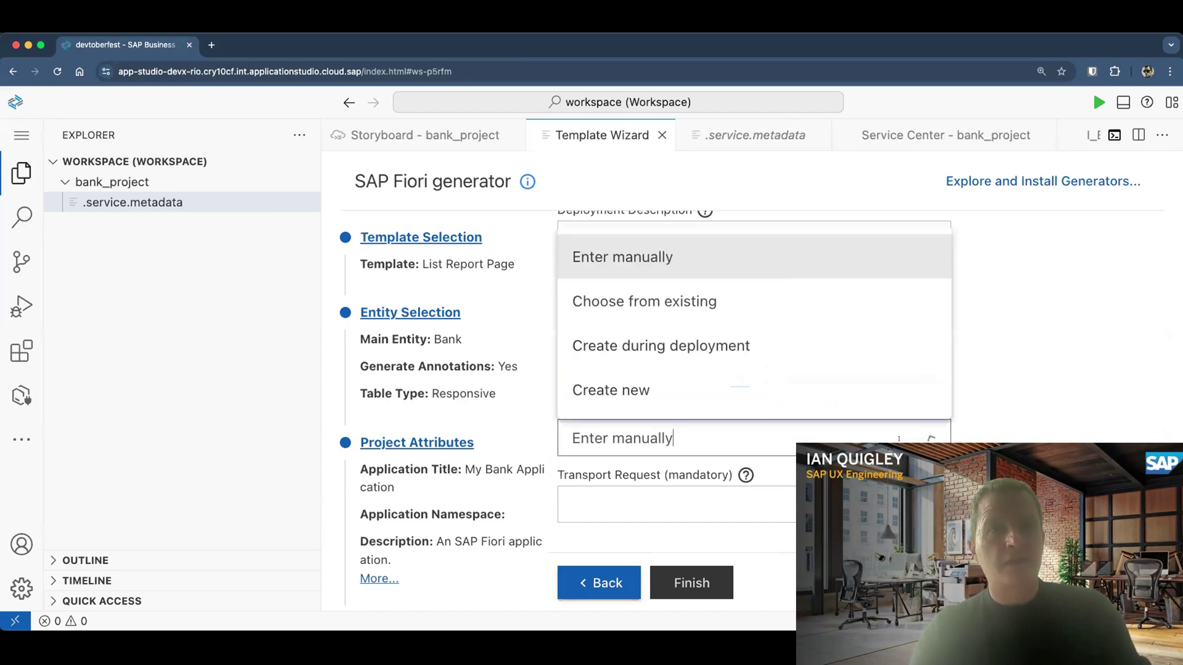
click(696, 320)
click(667, 503)
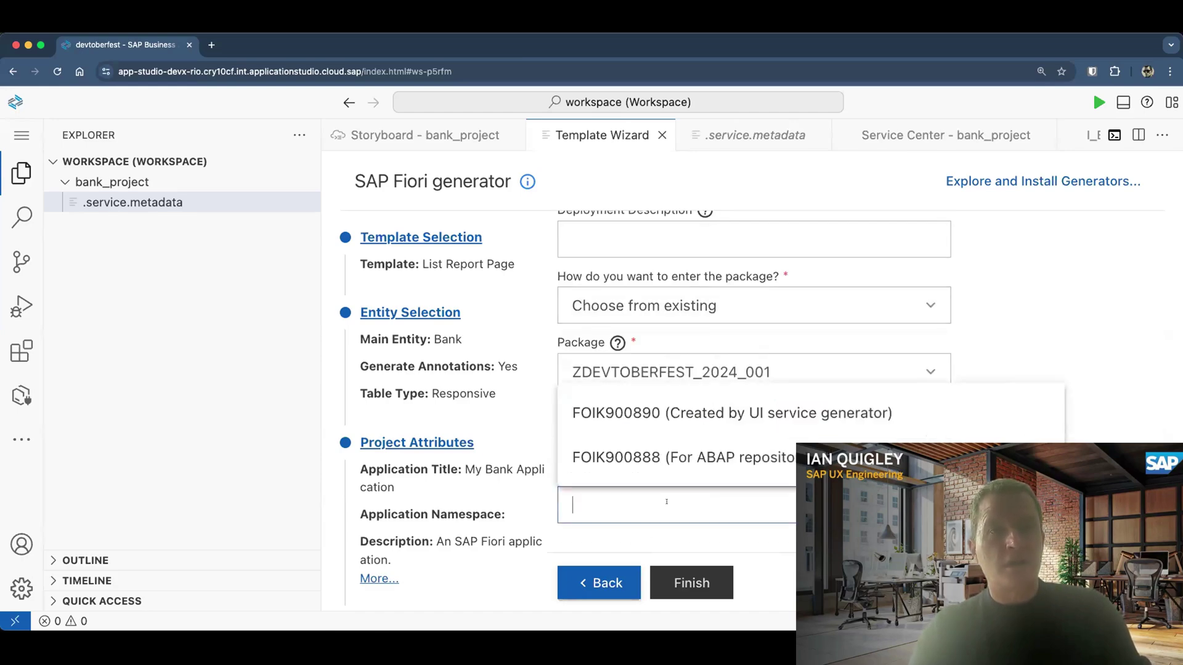
click(652, 413)
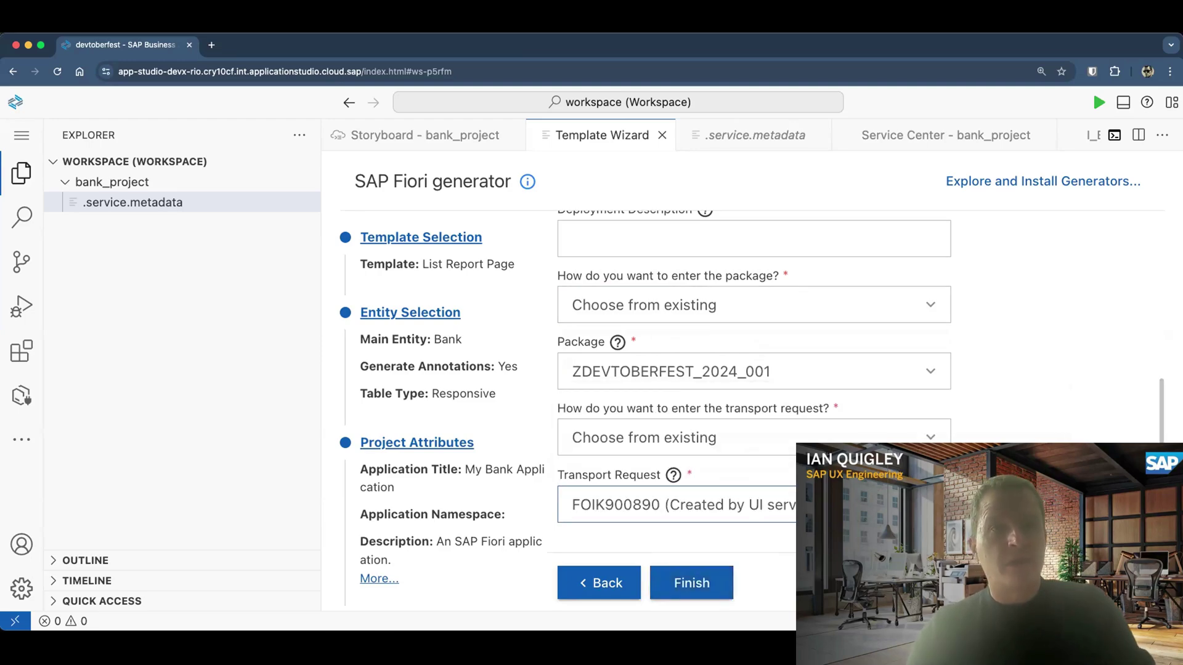
click(694, 581)
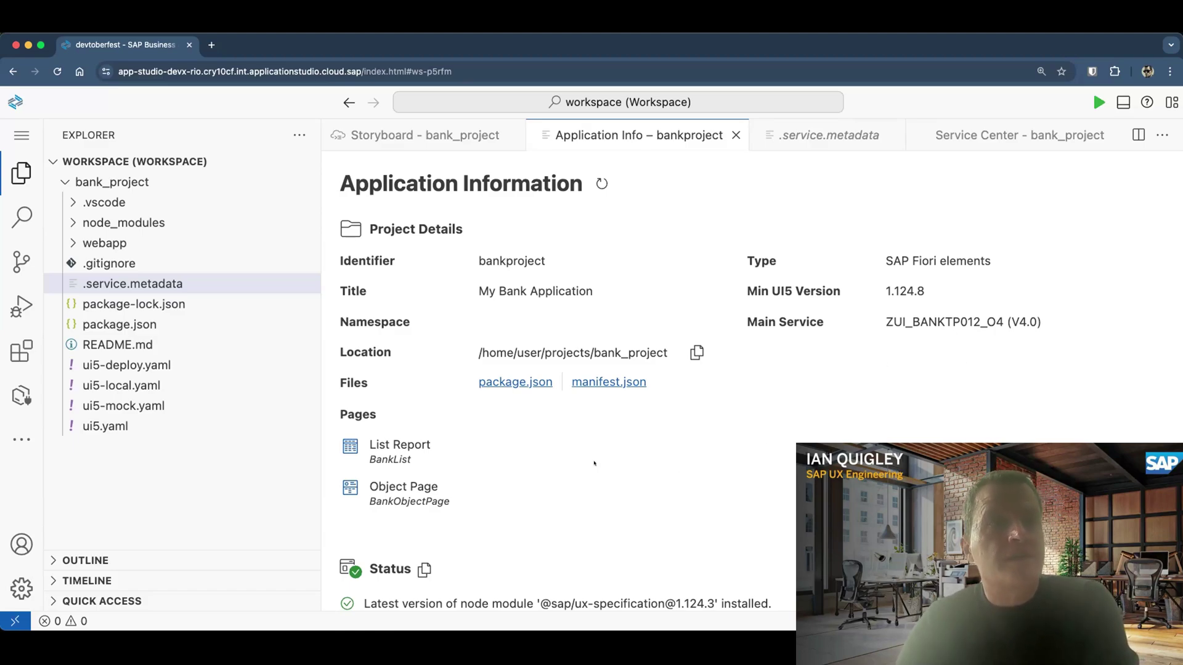
Preview the generated application from its Application Information page using the start script.
scroll(593, 469, down, 5)
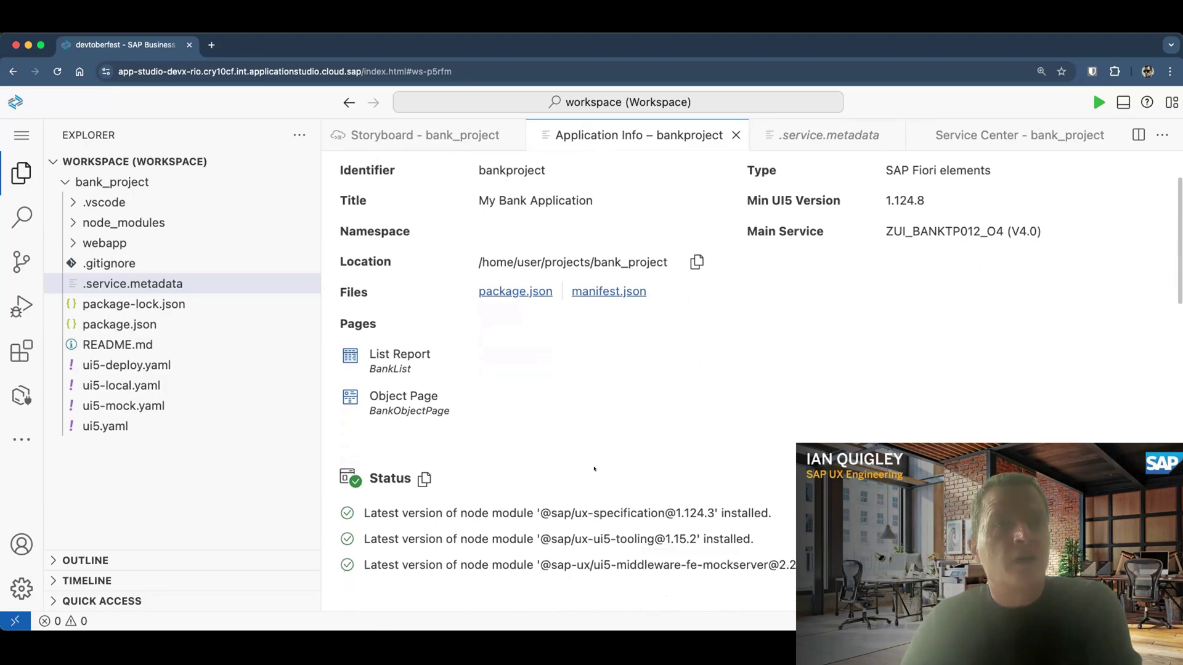
scroll(594, 461, down, 10)
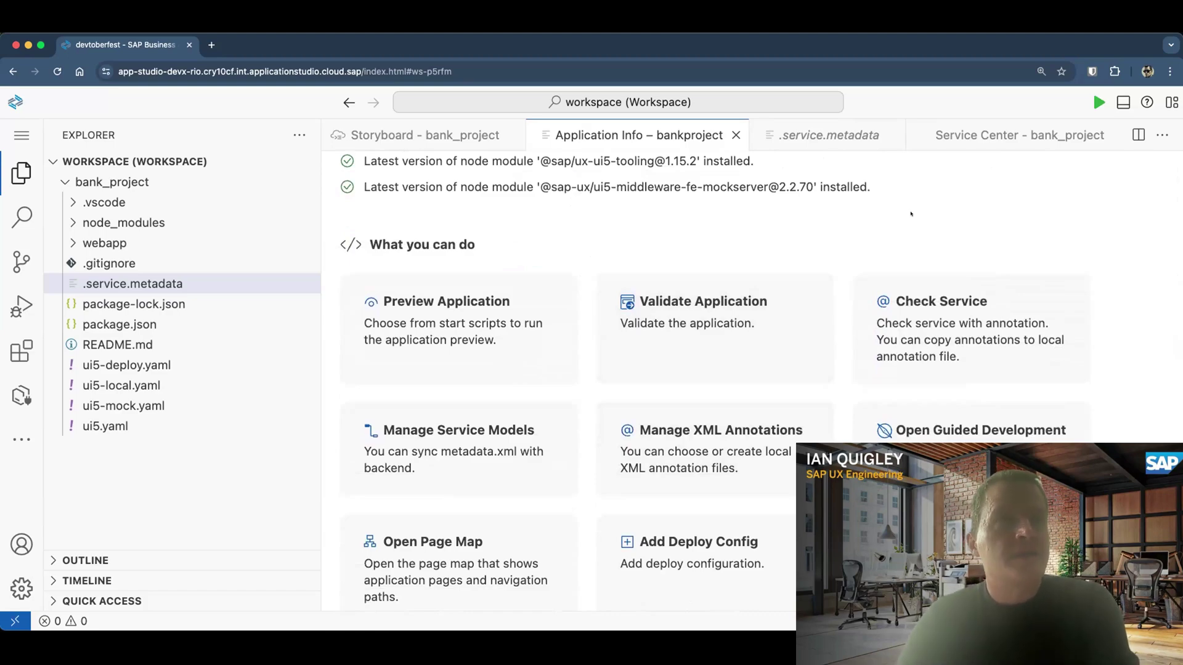
click(432, 335)
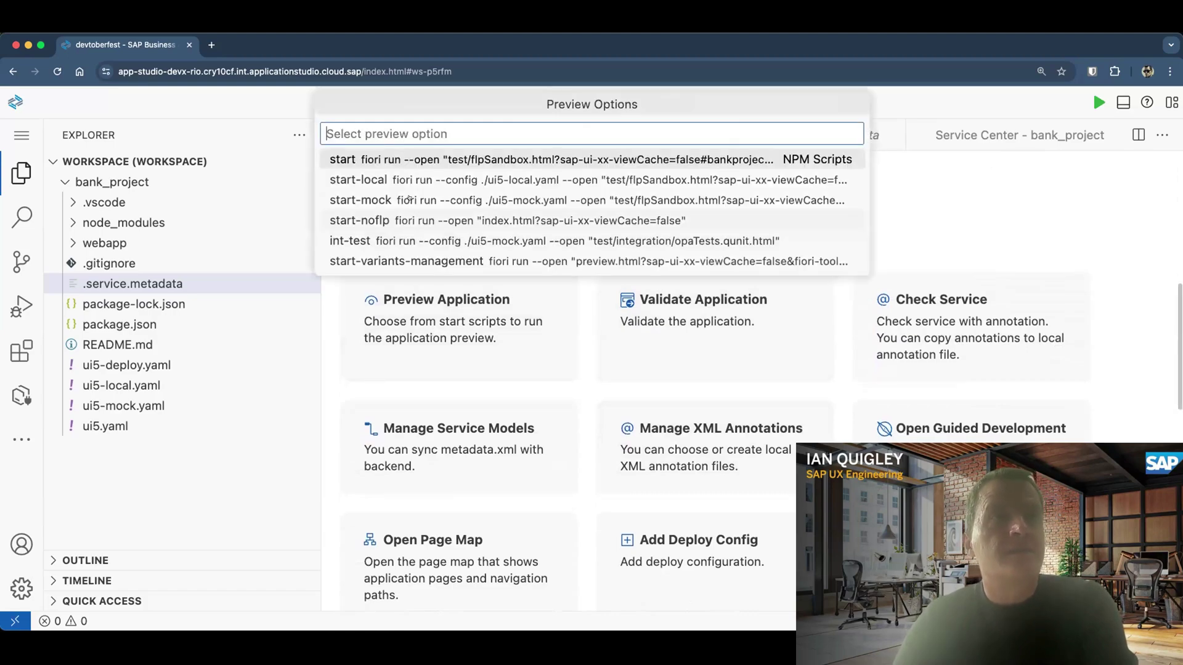
click(416, 147)
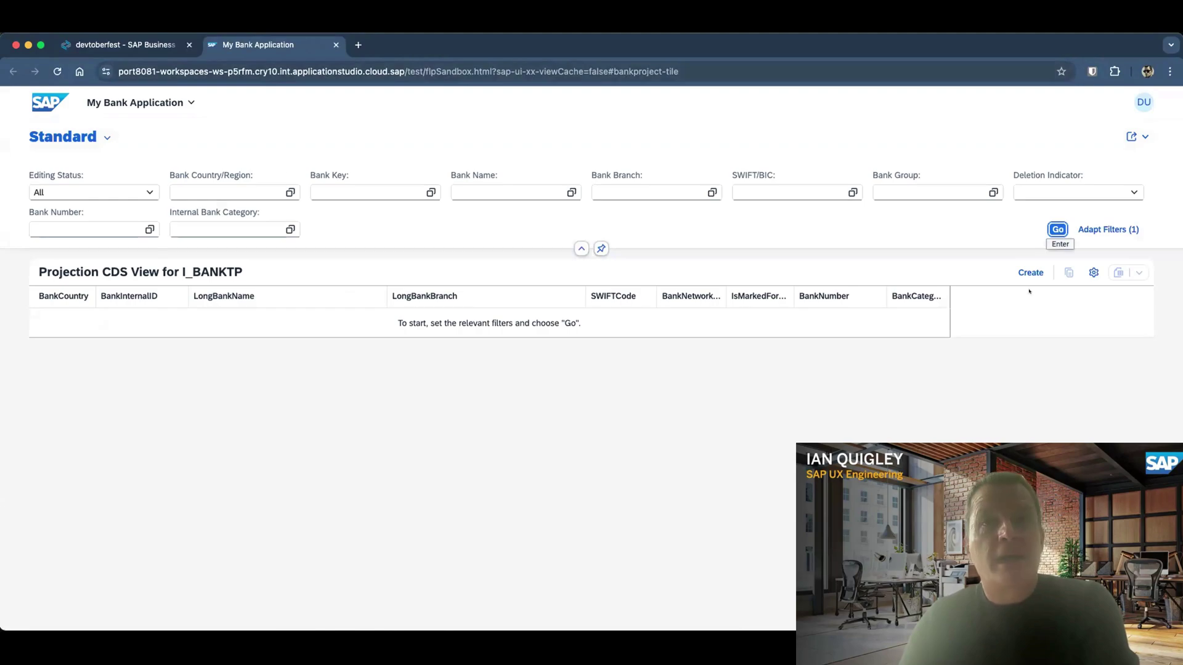
Load the unfiltered bank list in the preview and examine the object page of Deutsche Bank 24 - SAMPLE BANK.
click(1056, 229)
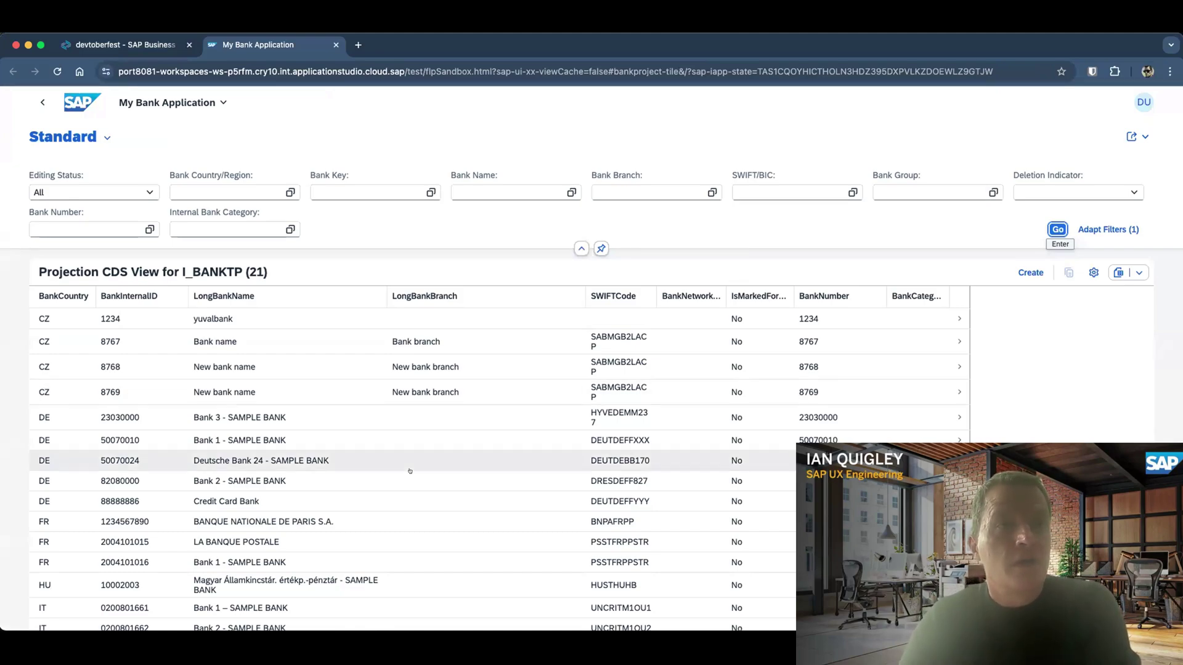
click(392, 462)
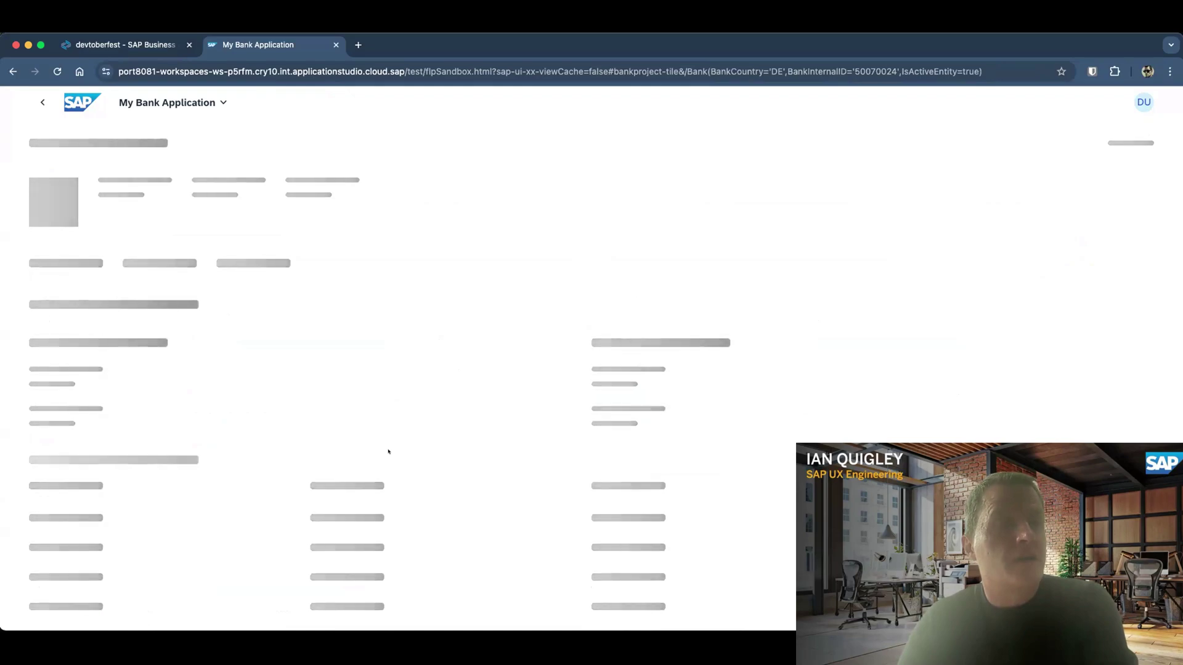
scroll(355, 409, down, 3)
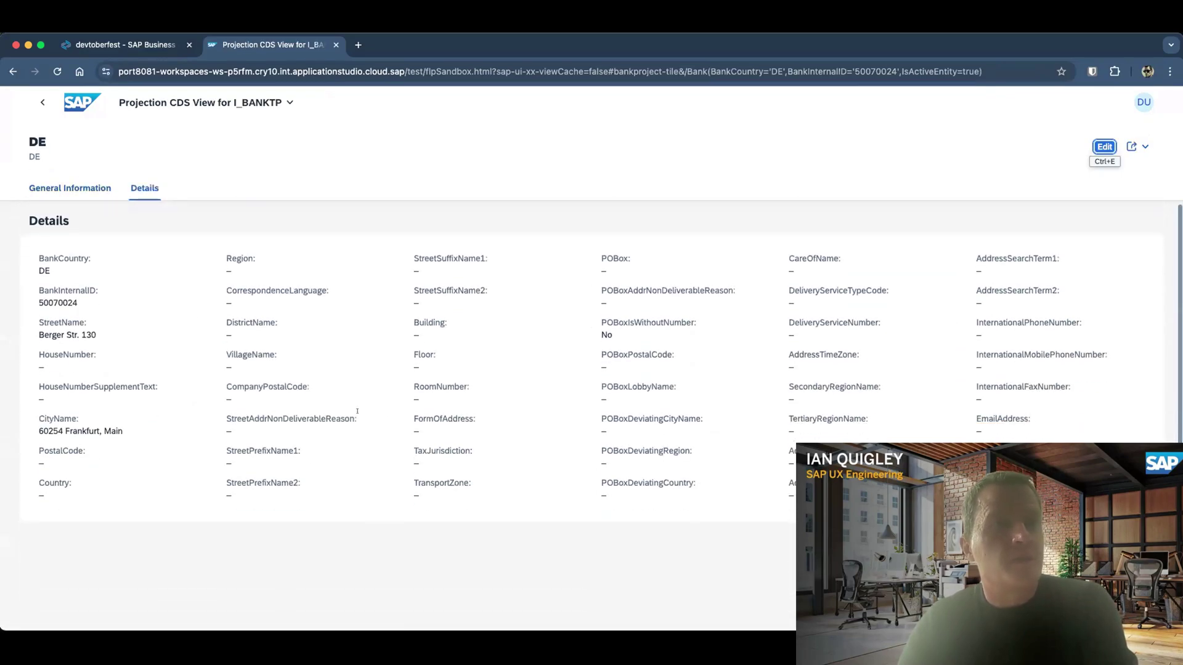
scroll(338, 394, up, 3)
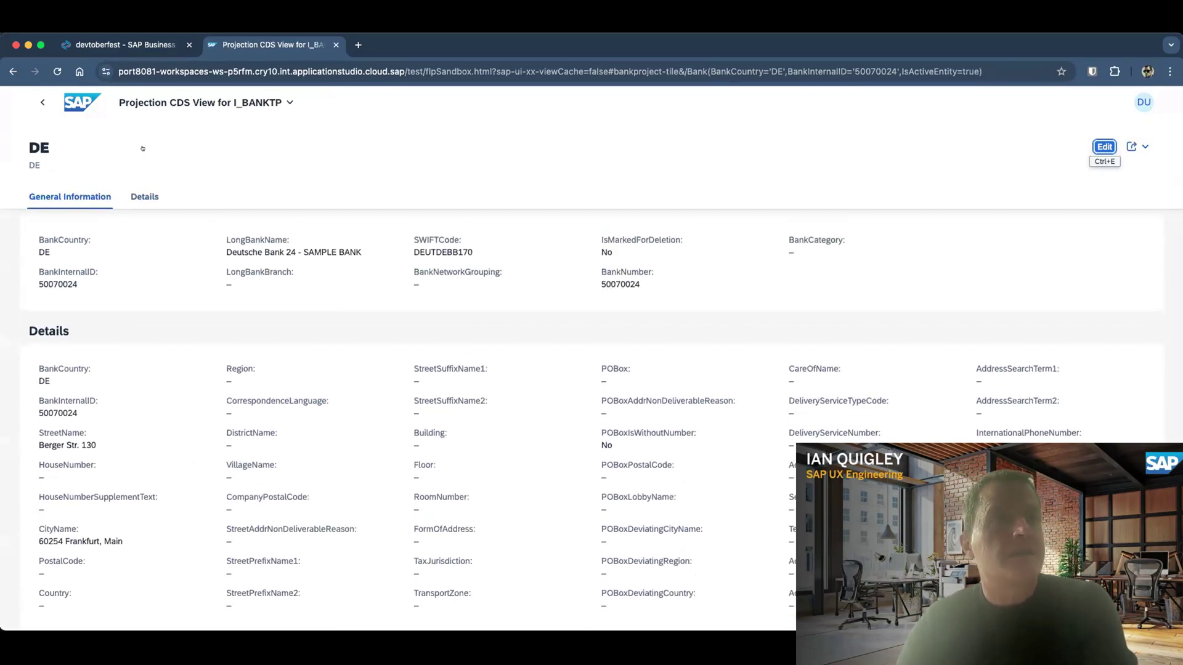
Return to SAP Business Application Studio, deploy the application with its stored configuration and confirm the deployment.
click(131, 44)
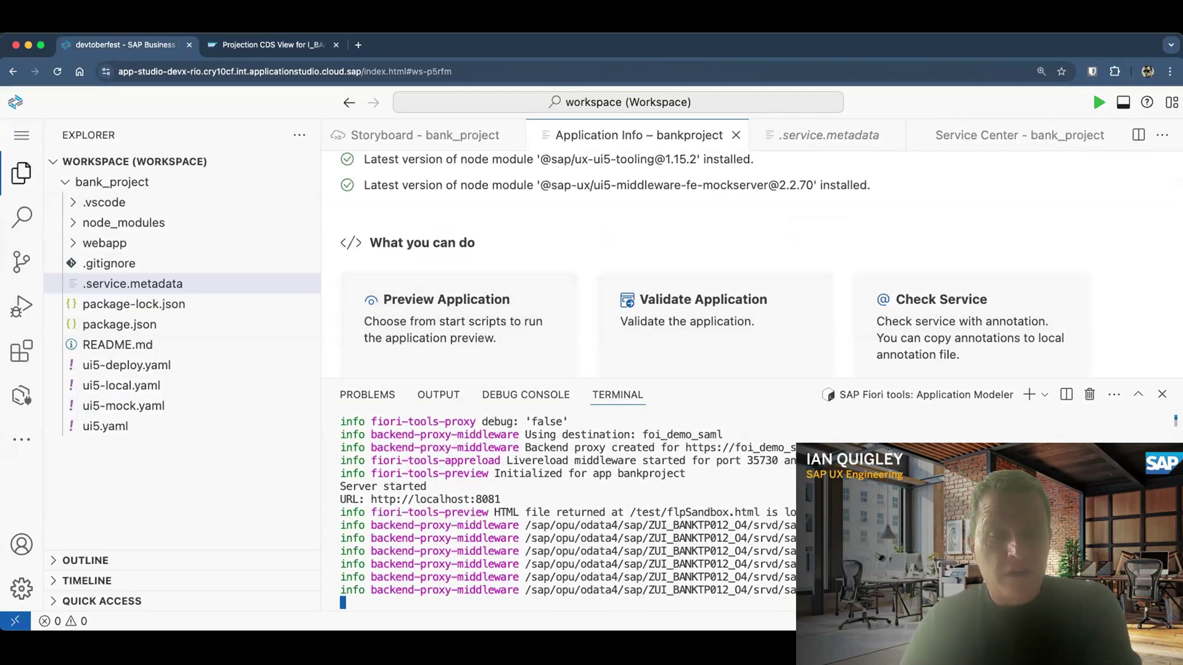
key(super+Tab)
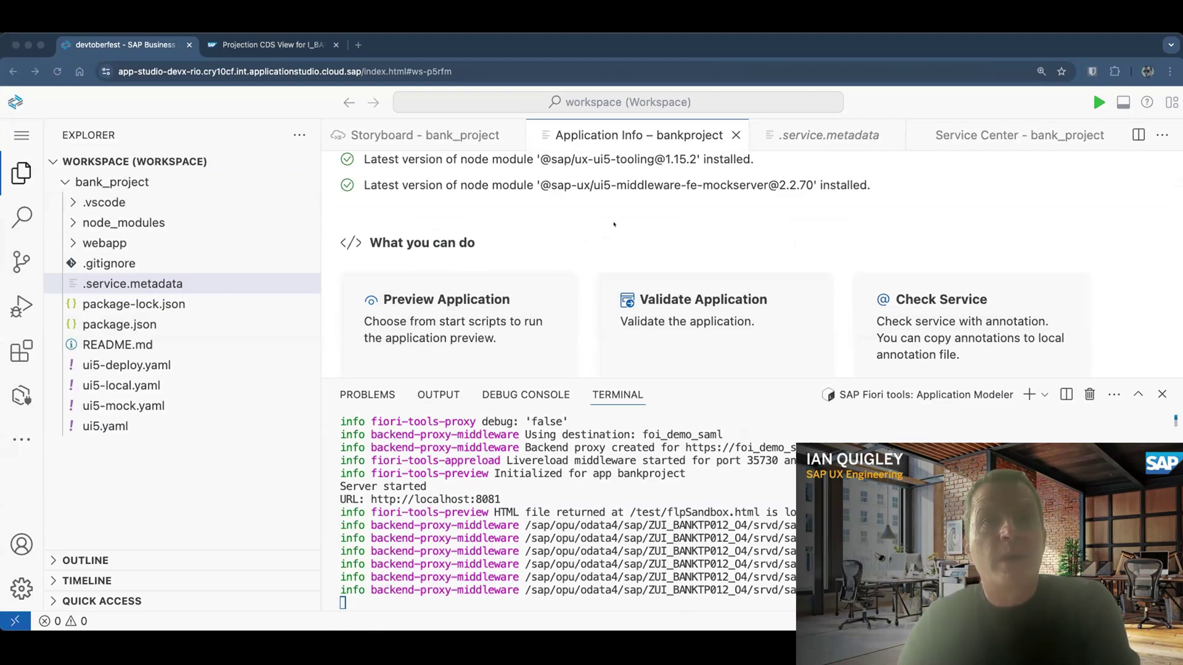
scroll(614, 225, down, 10)
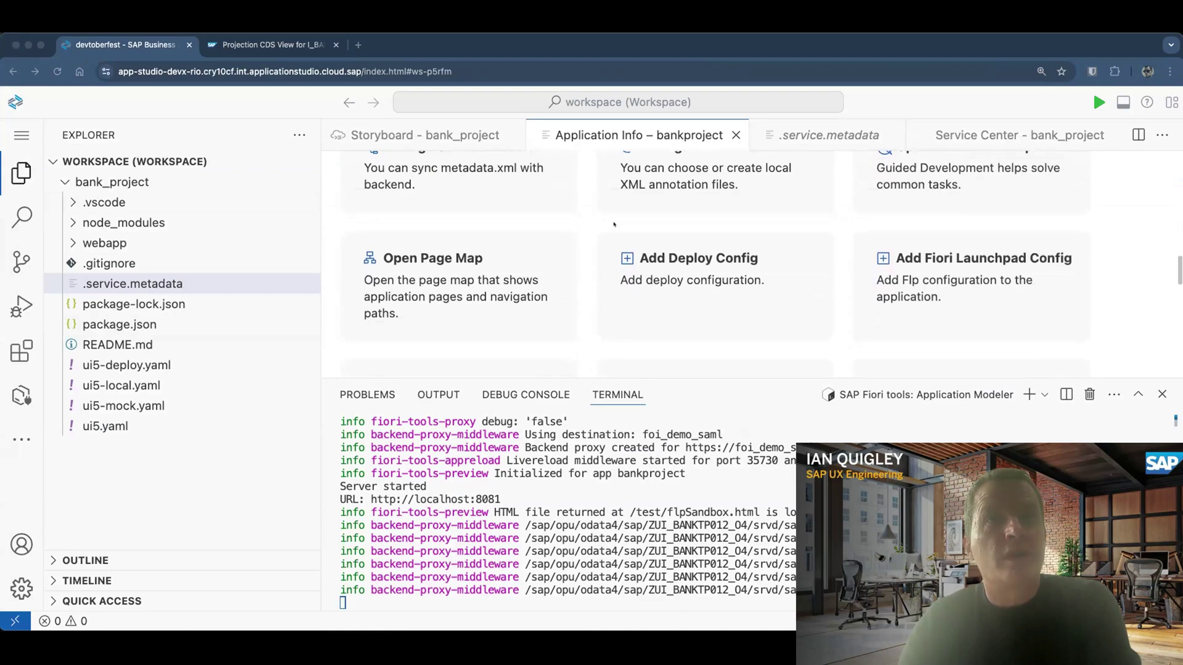
scroll(613, 224, down, 5)
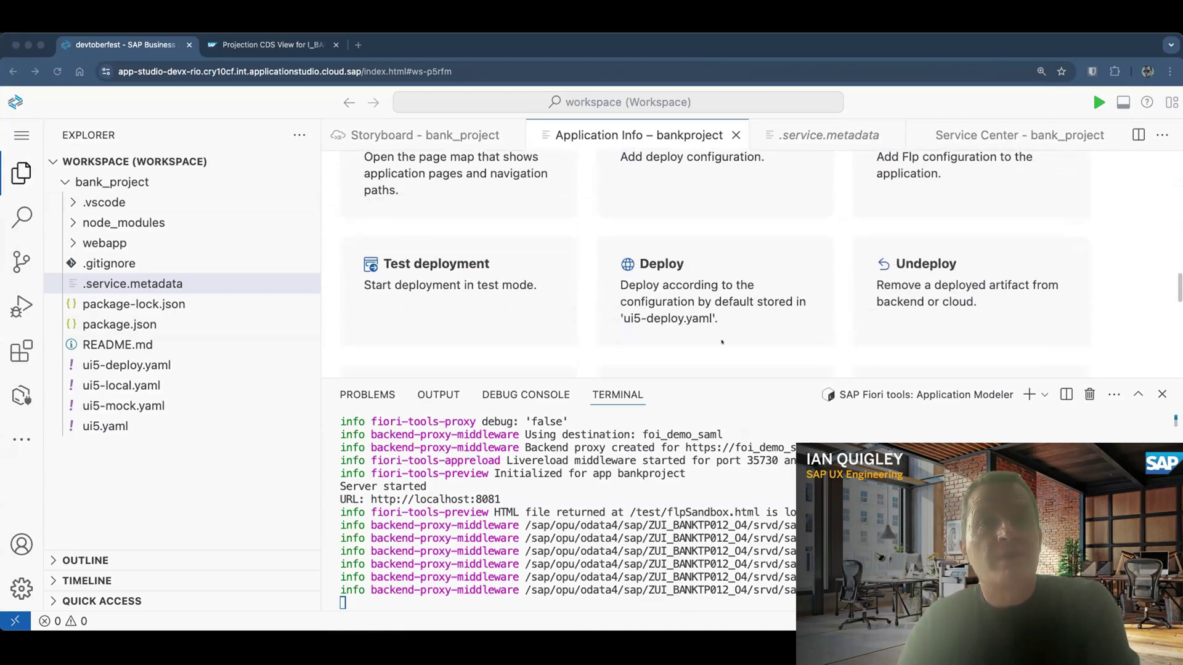
scroll(695, 278, down, 1)
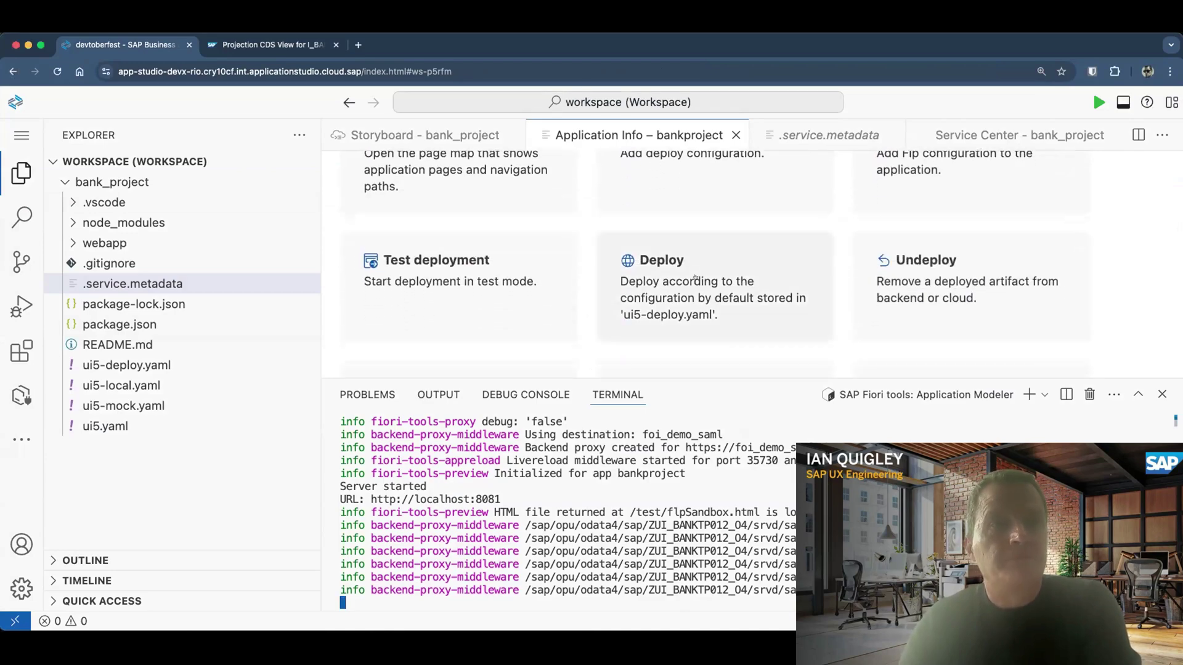
click(694, 278)
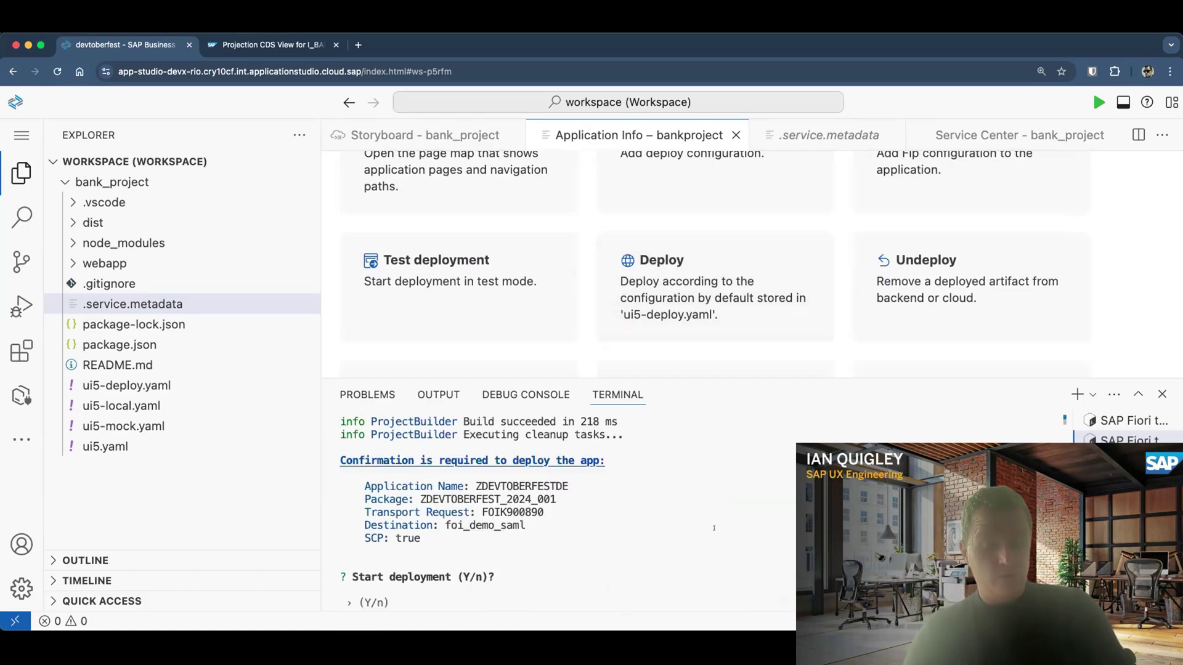
key(Return)
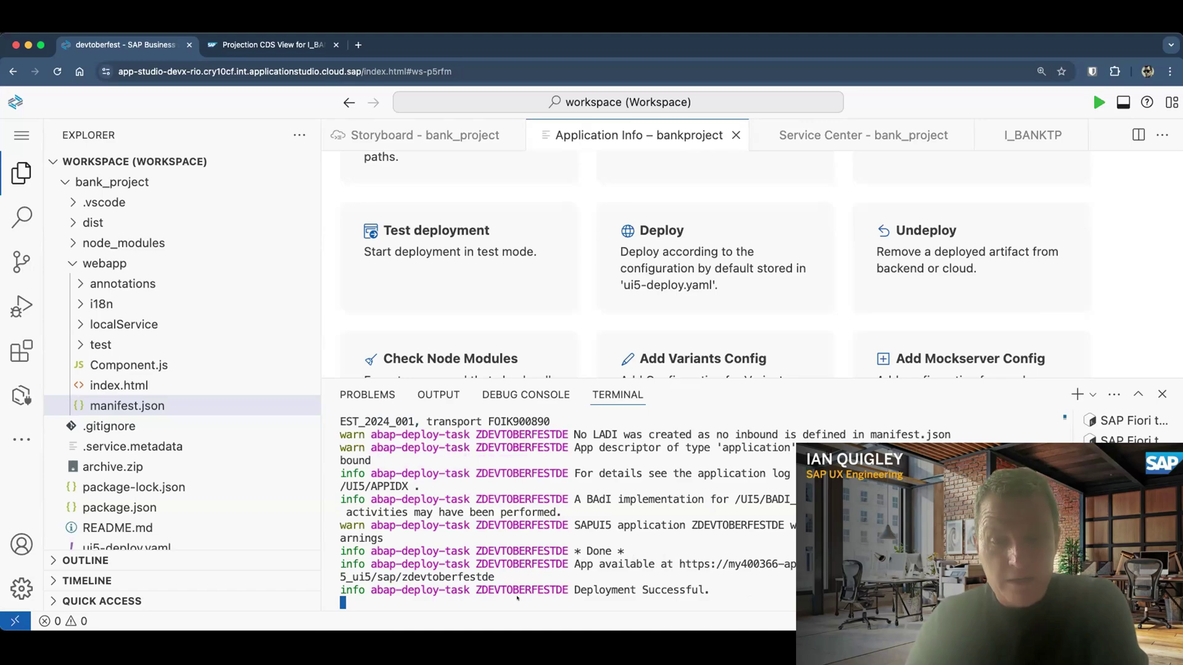
Switch to ABAP Development Tools, refresh the BSP Applications of package ZDEVTOBERFEST_2024_001 and select ZDEVTOBERFESTDE.
key(super+Tab)
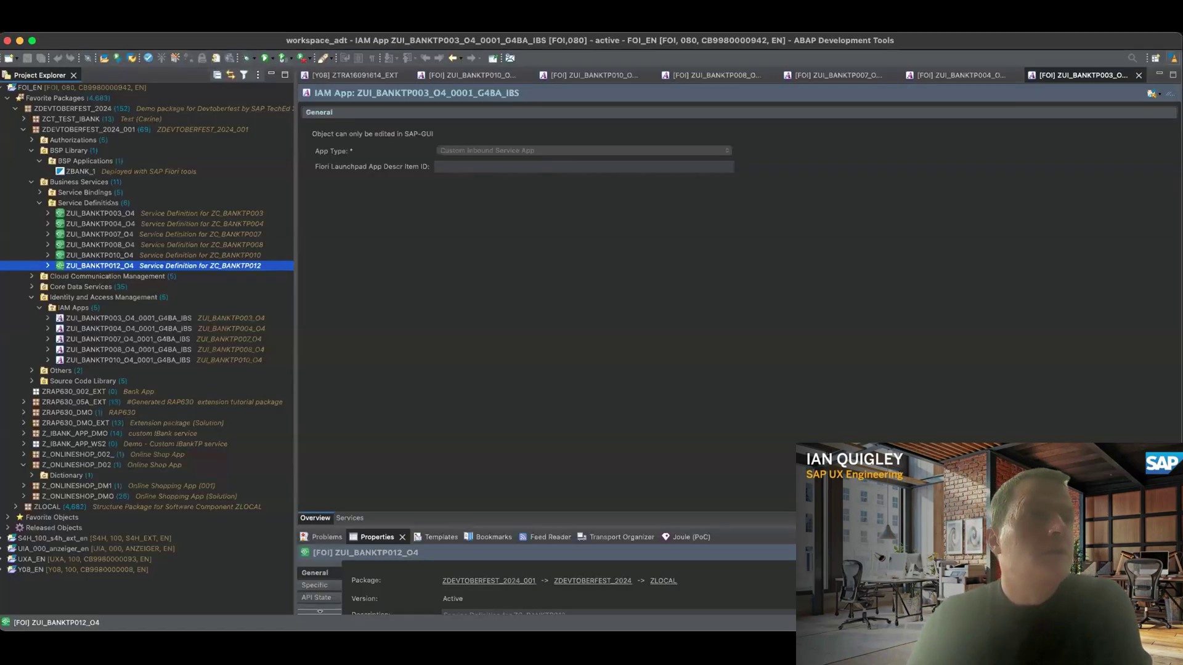
right_click(74, 160)
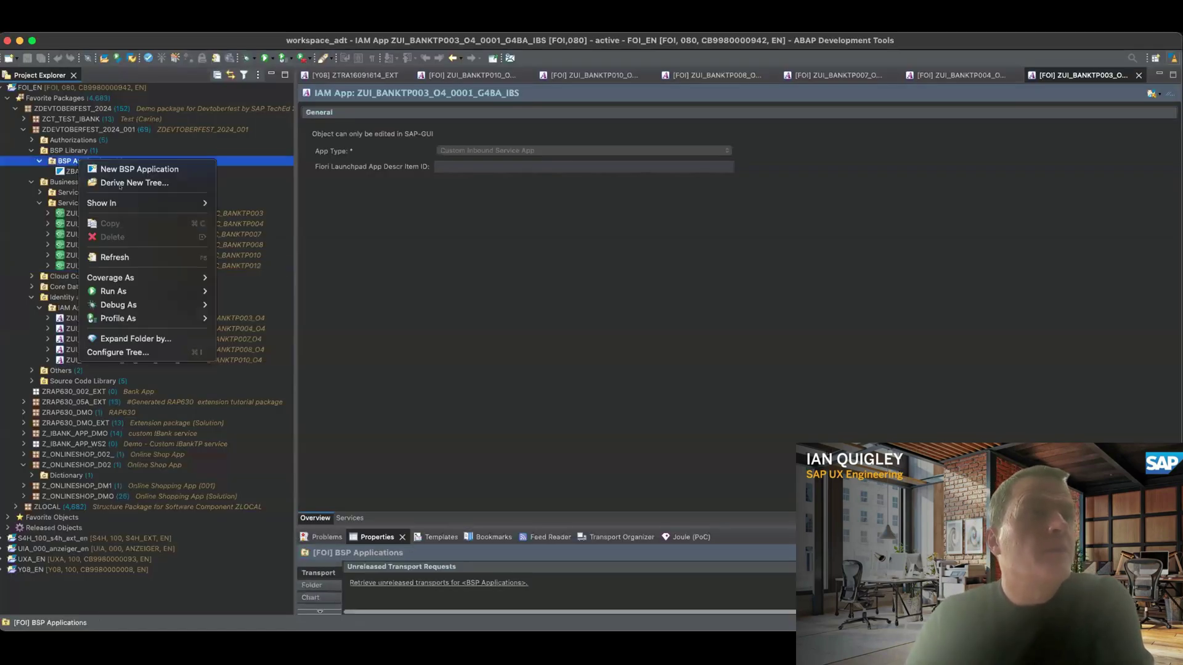
click(104, 256)
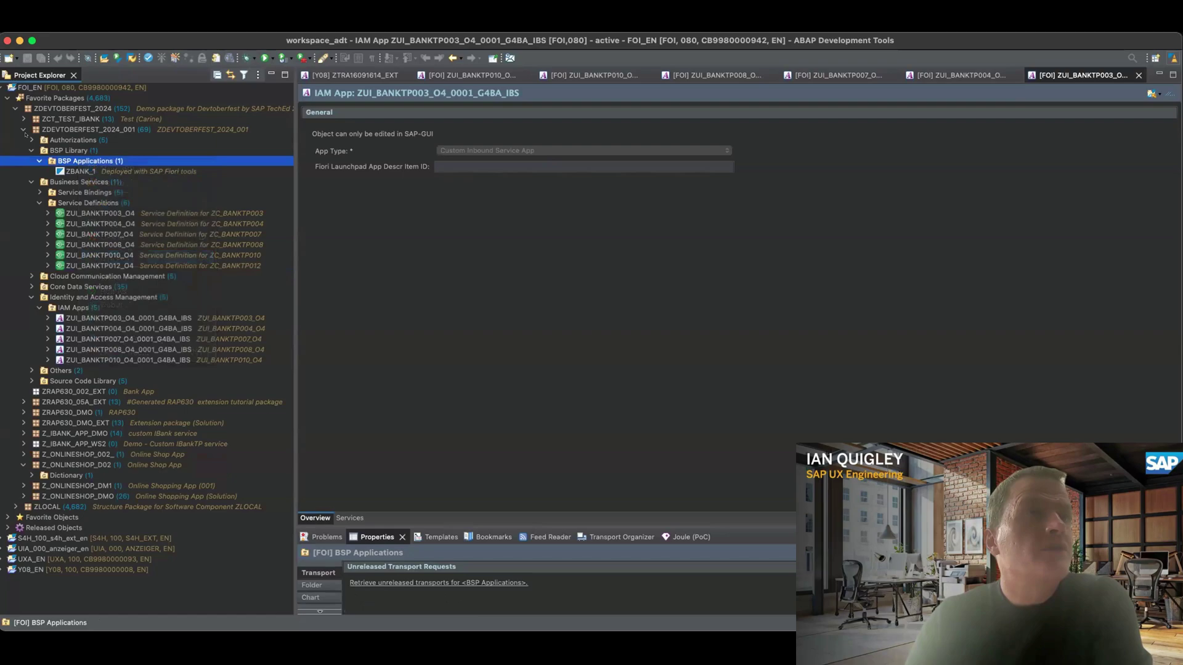
click(83, 178)
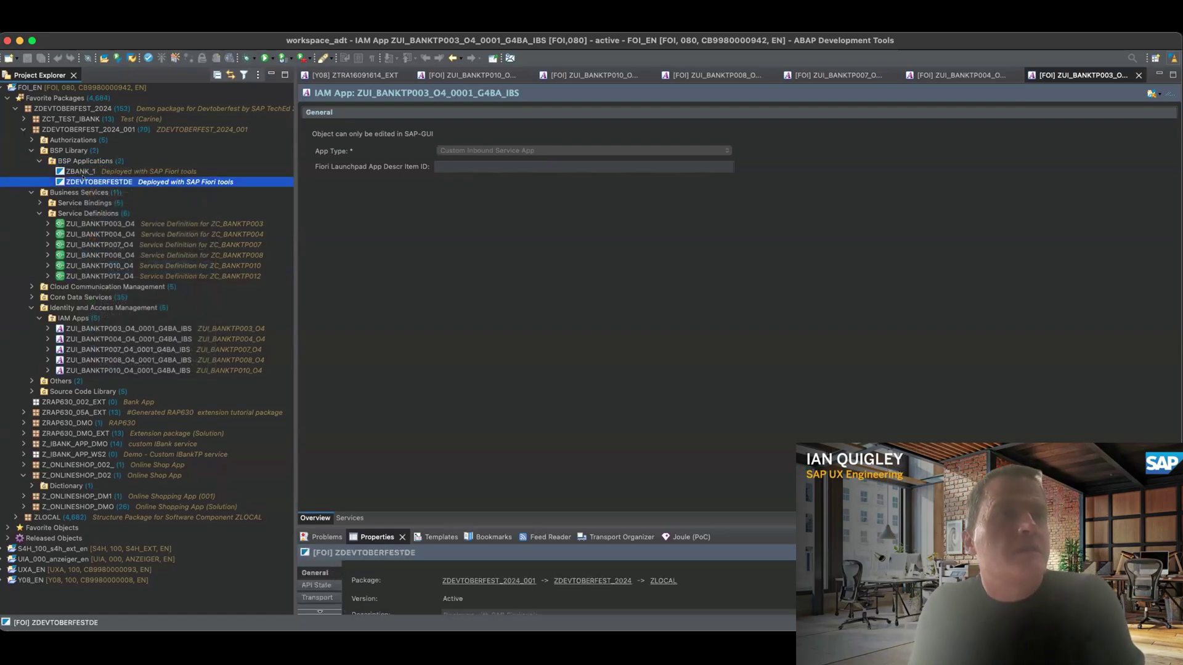